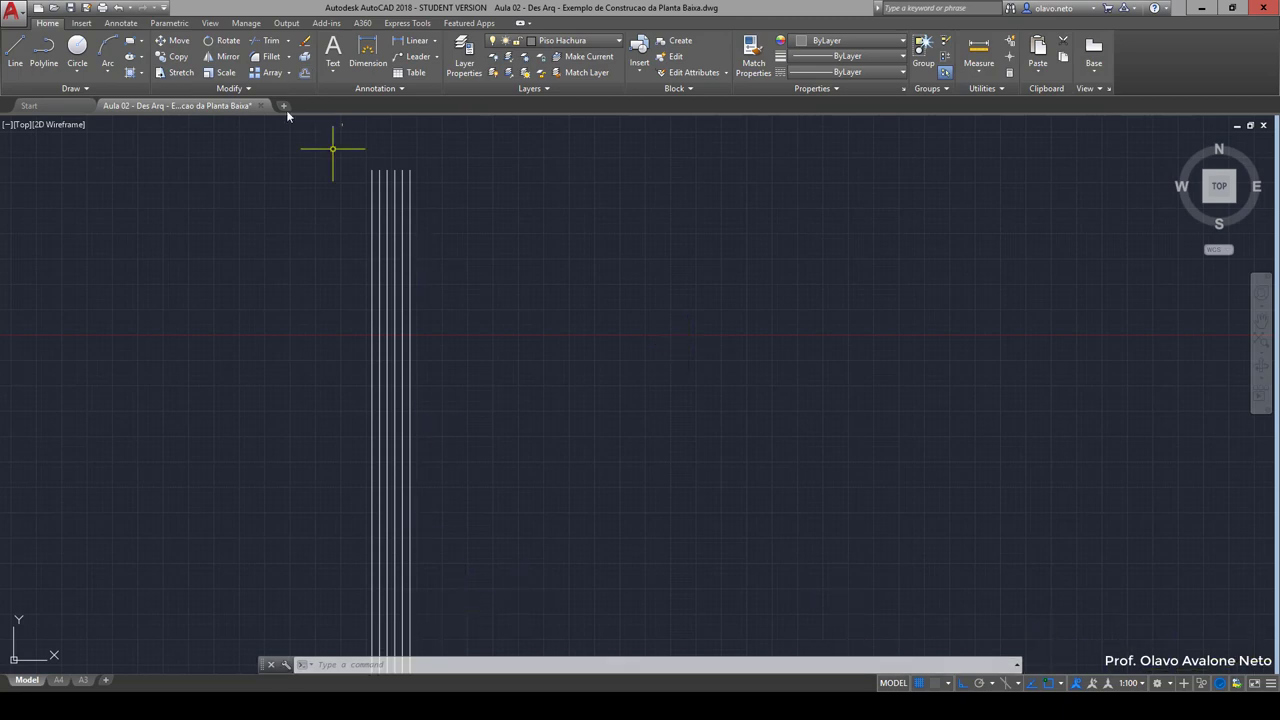
# Offset the rightmost vertical line 30 units to the right
pyautogui.click(305, 72)
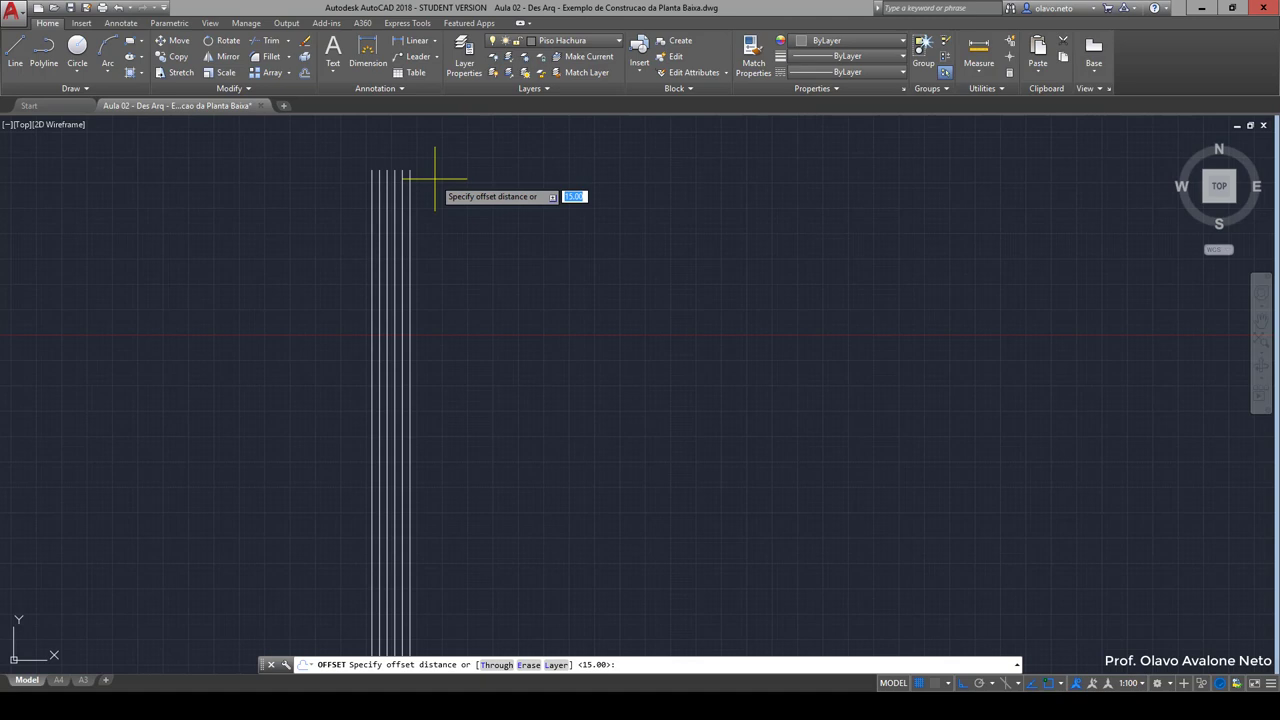
pyautogui.write('30')
pyautogui.press('Return')
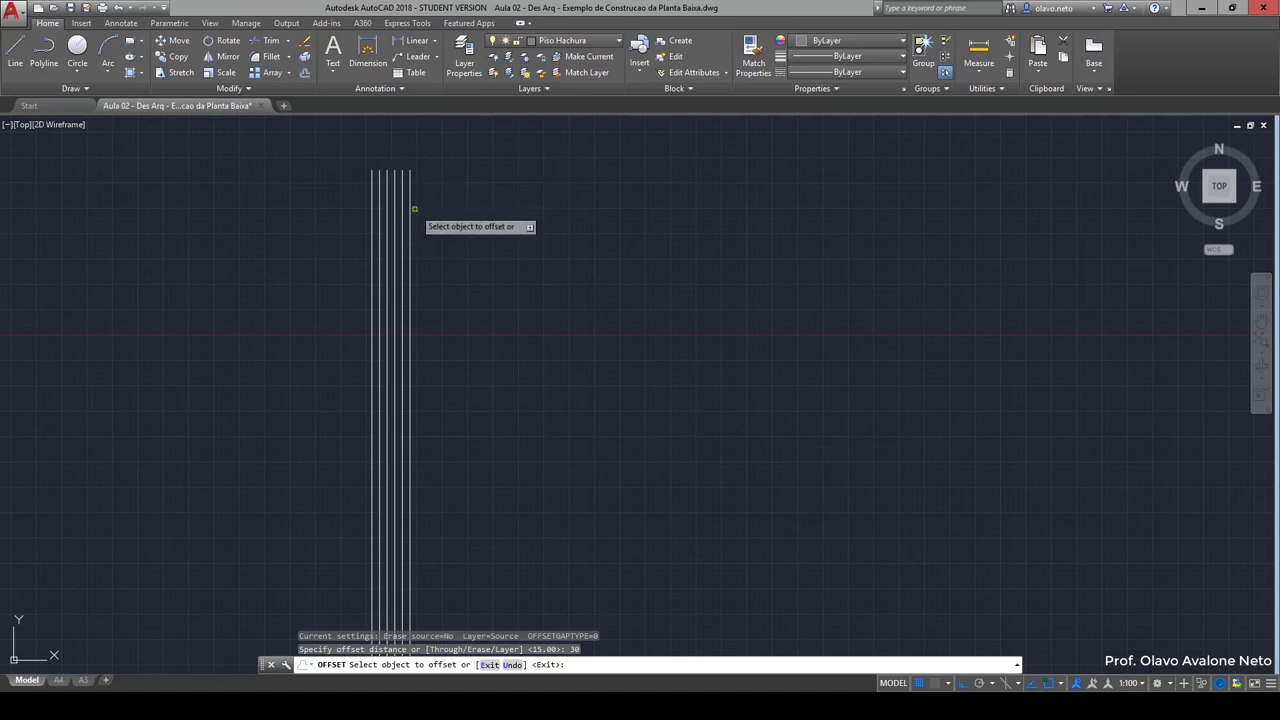
pyautogui.click(408, 208)
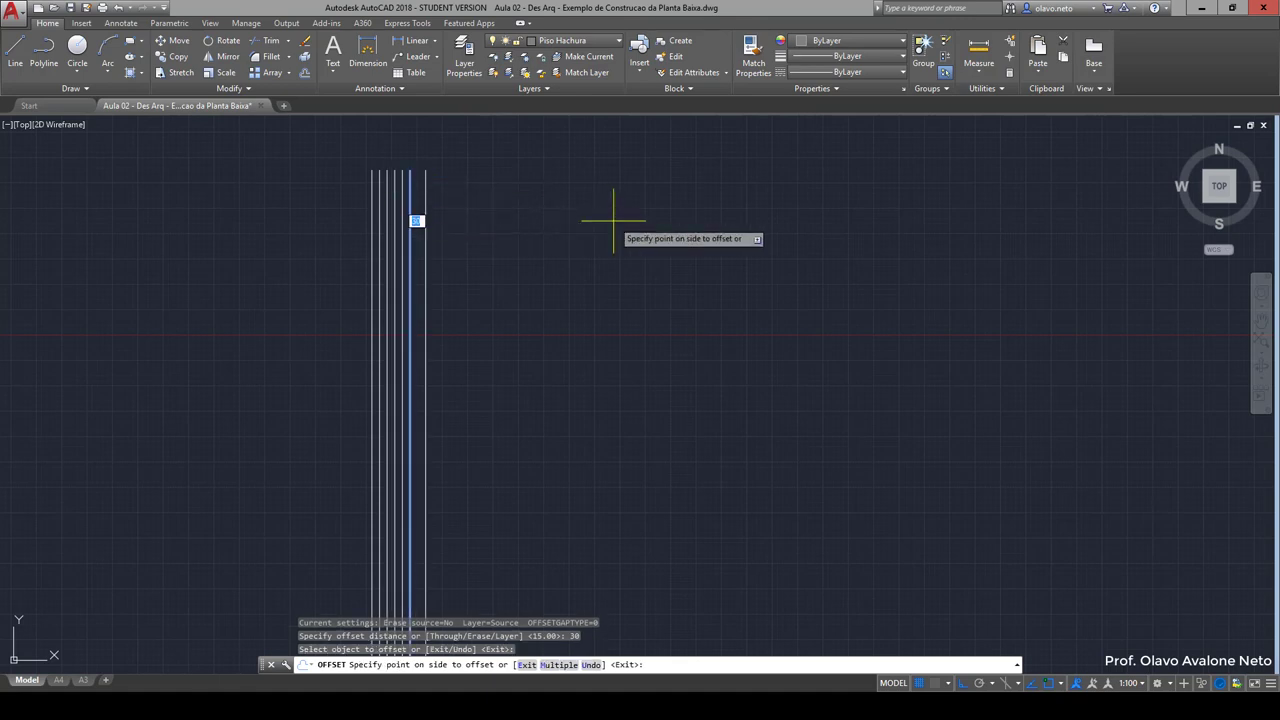
pyautogui.click(613, 220)
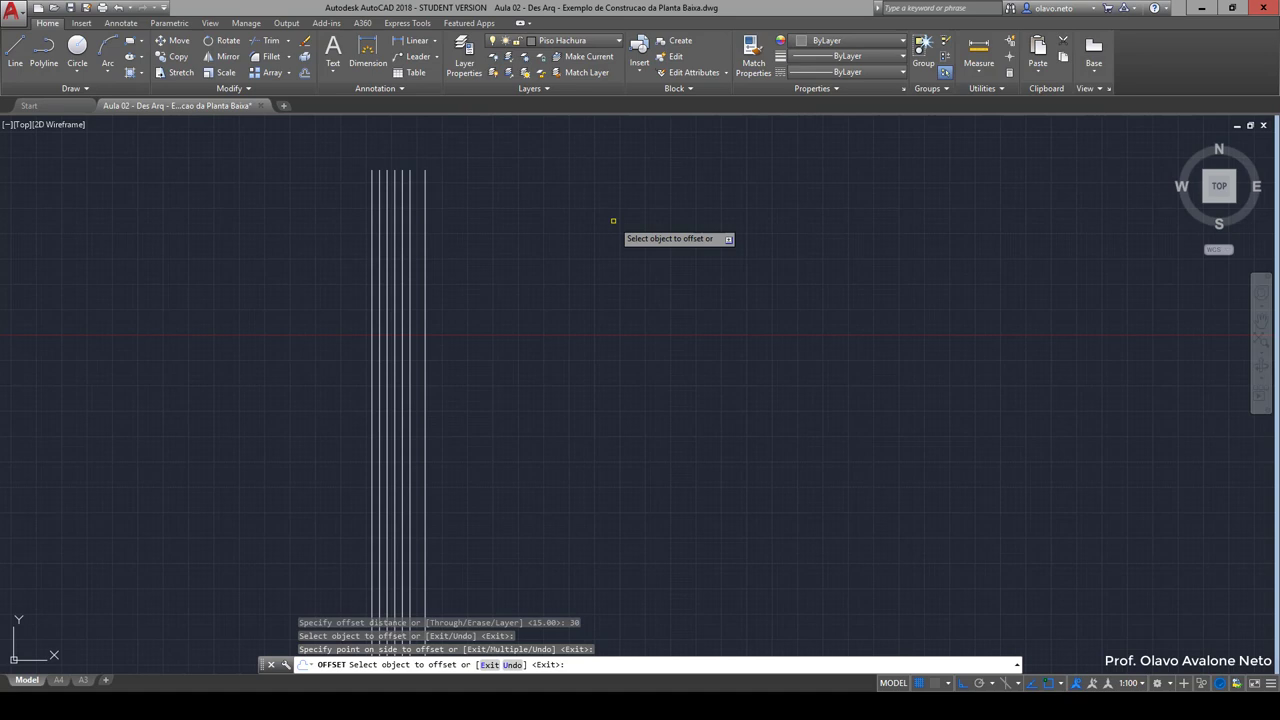
pyautogui.press('Return')
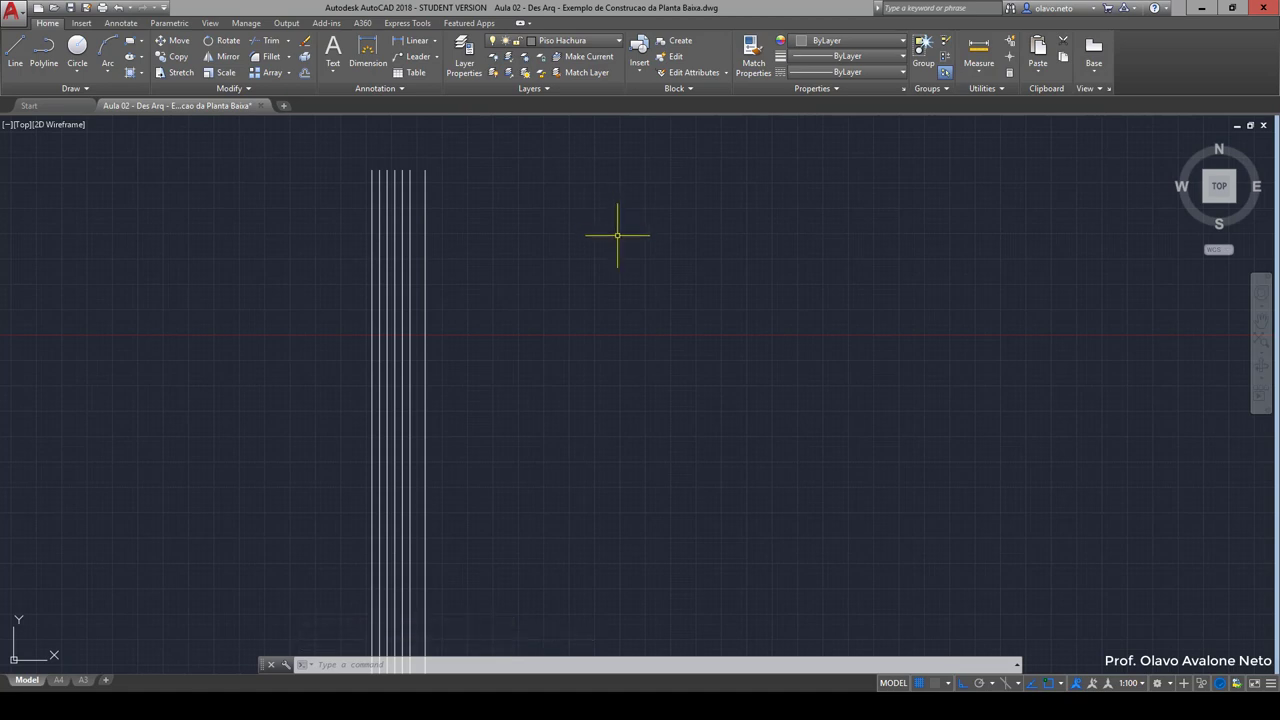
# Offset the newly created line a further 15 units to the right
pyautogui.press('Return')
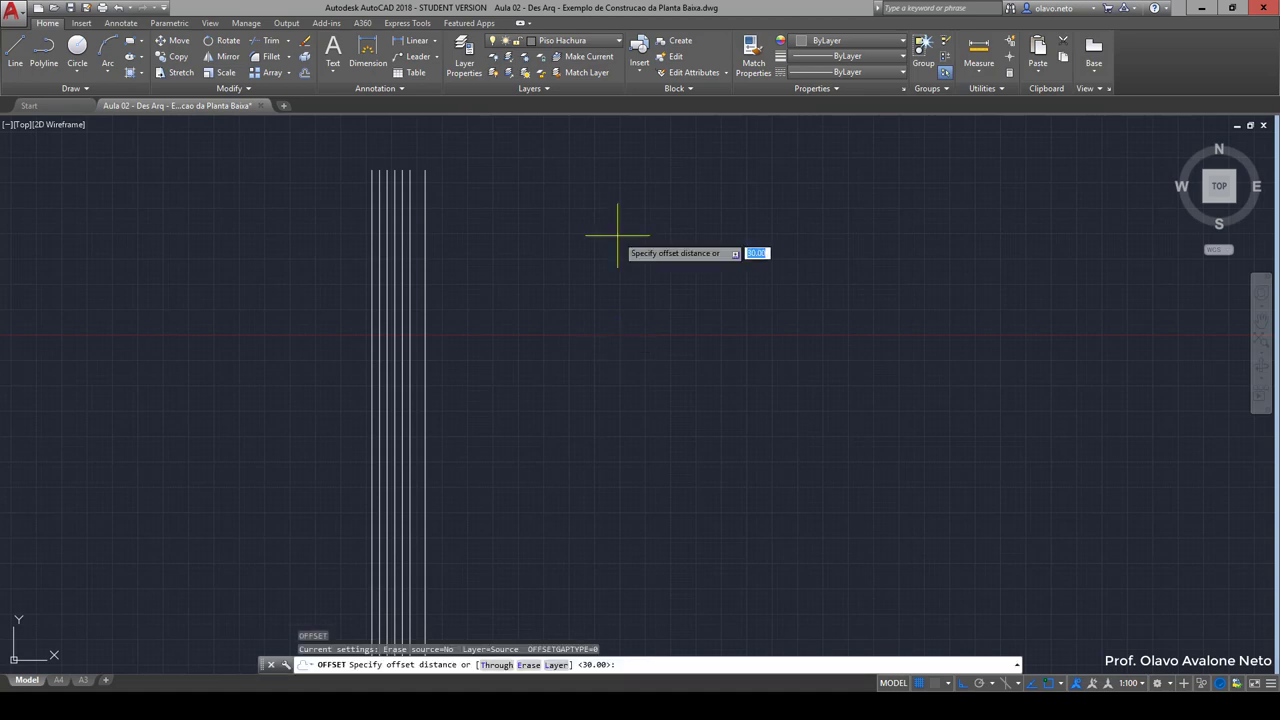
pyautogui.write('1')
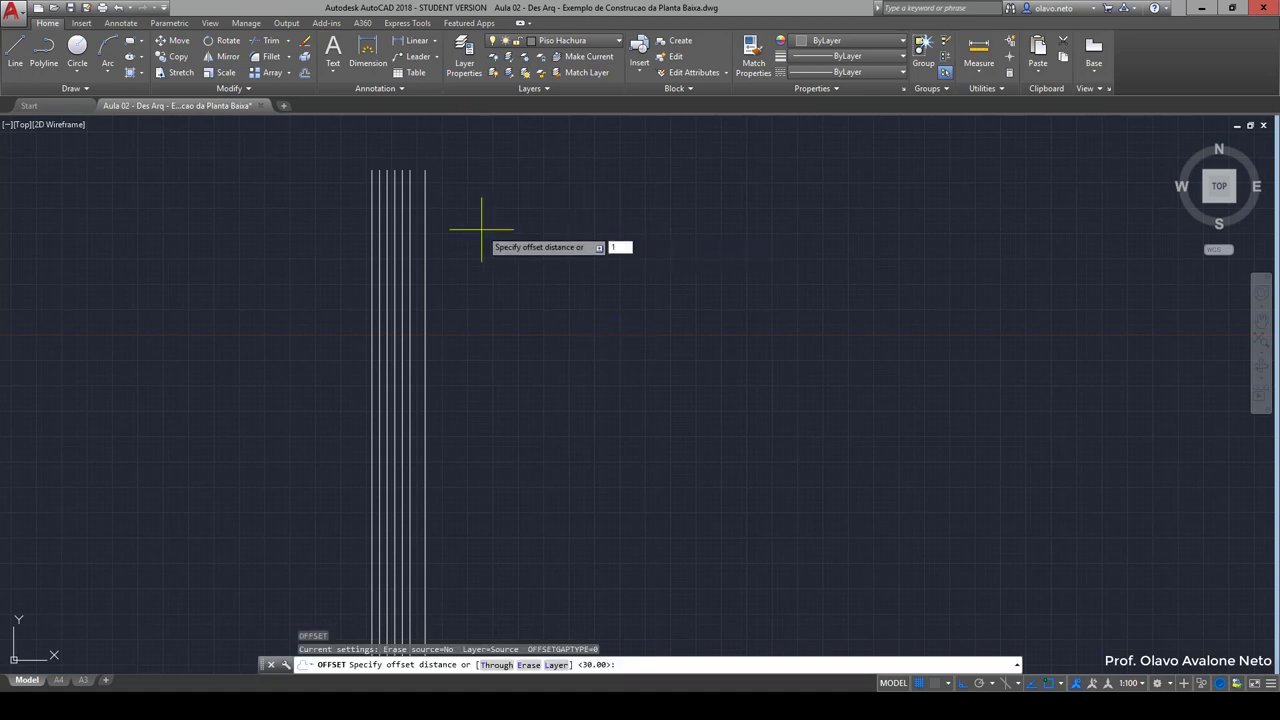
pyautogui.write('5')
pyautogui.press('Return')
pyautogui.click(425, 232)
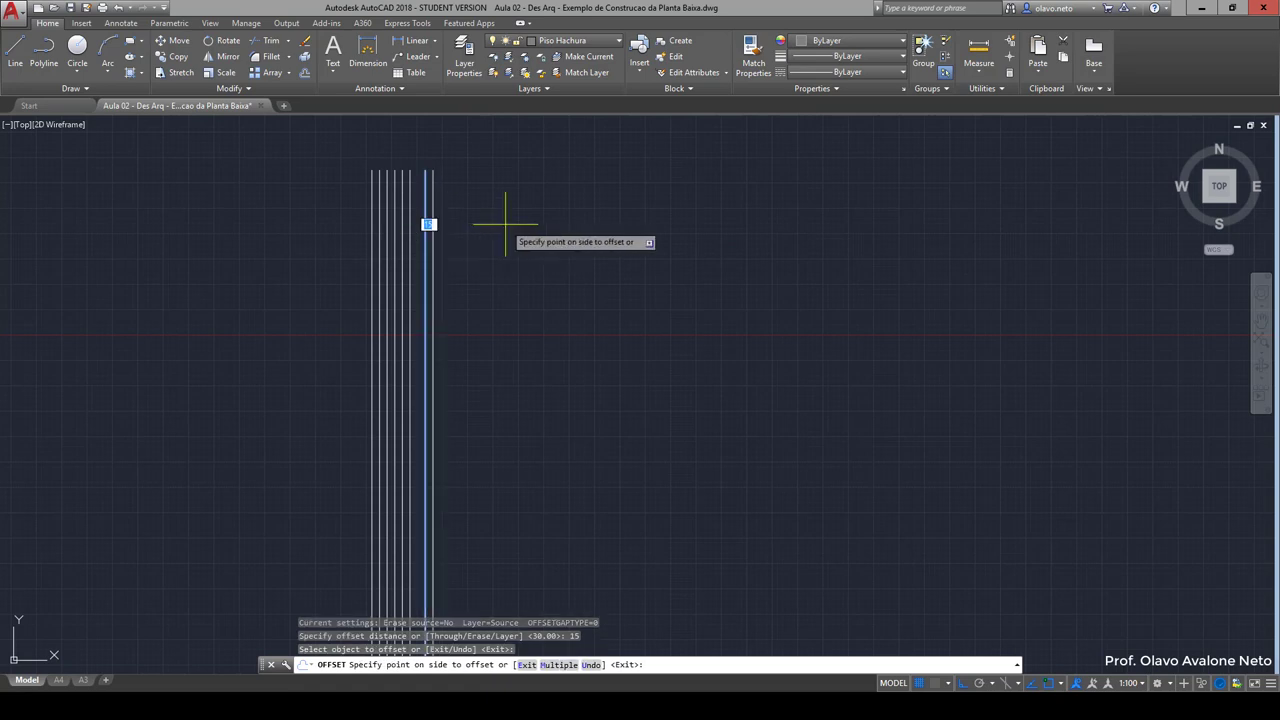
pyautogui.click(505, 224)
pyautogui.press('Return')
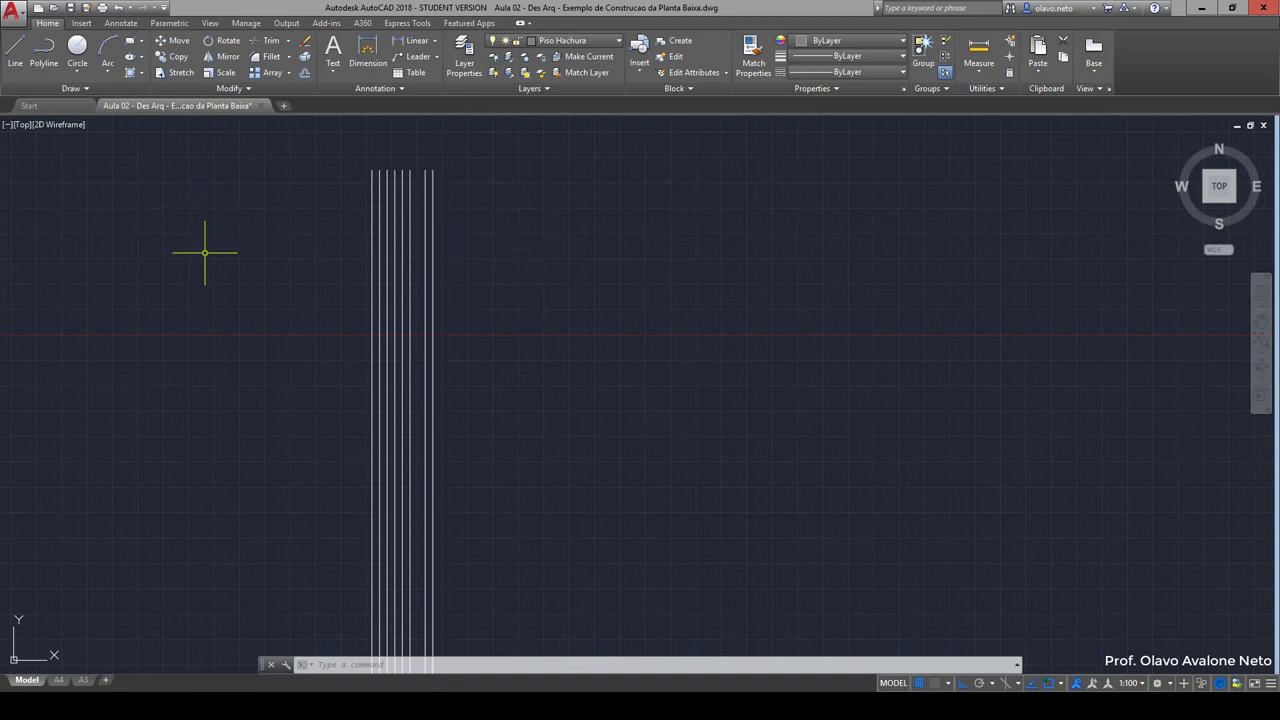
# Copy the rightmost vertical line 210 units to the right
pyautogui.click(432, 205)
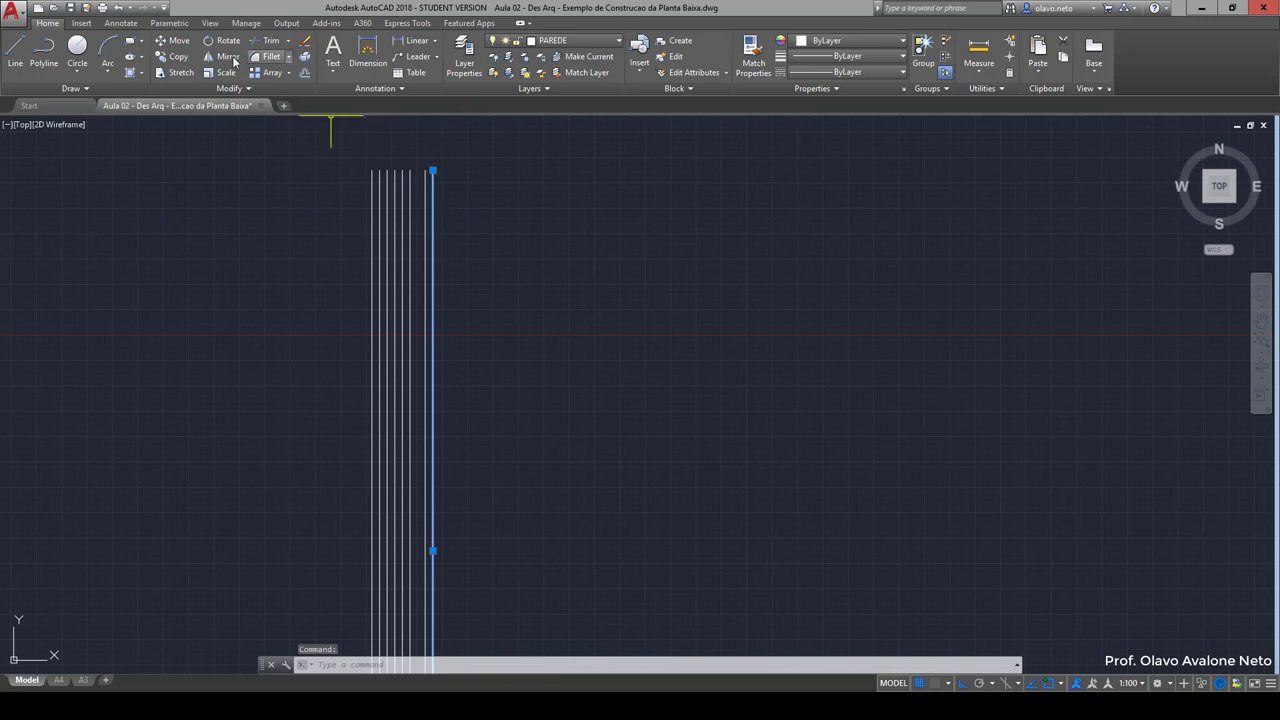
pyautogui.click(182, 60)
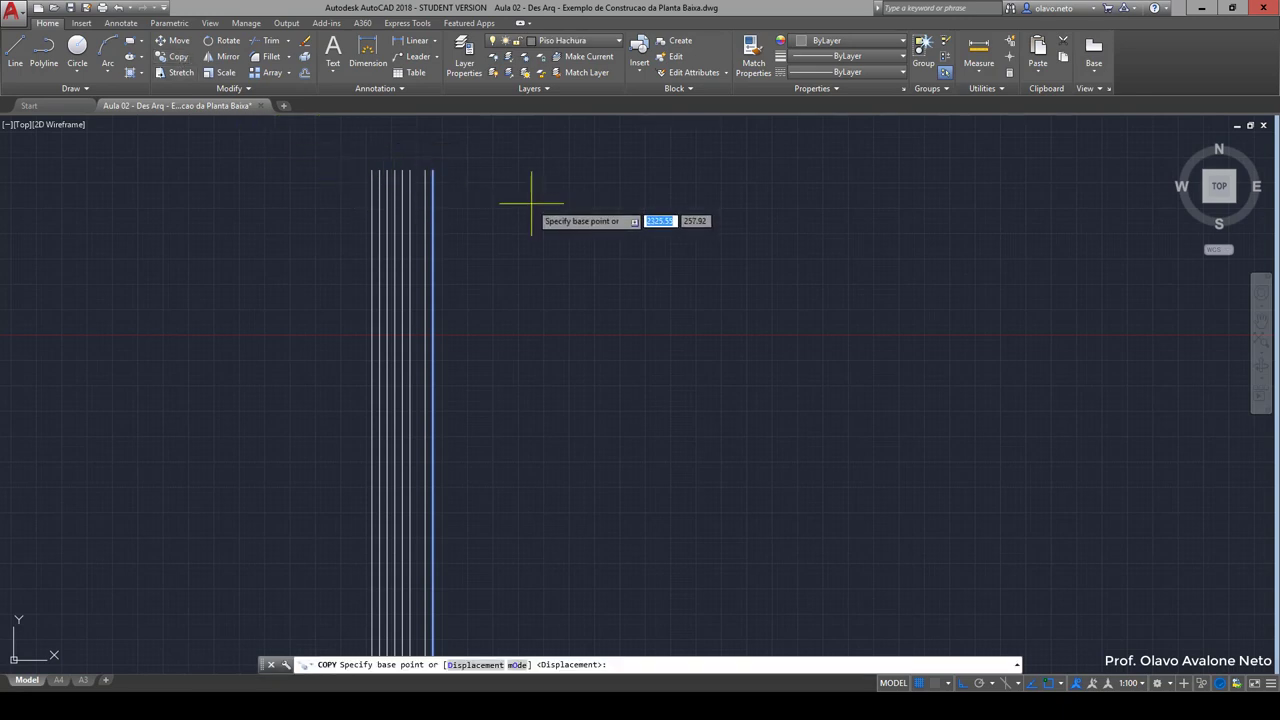
pyautogui.click(466, 172)
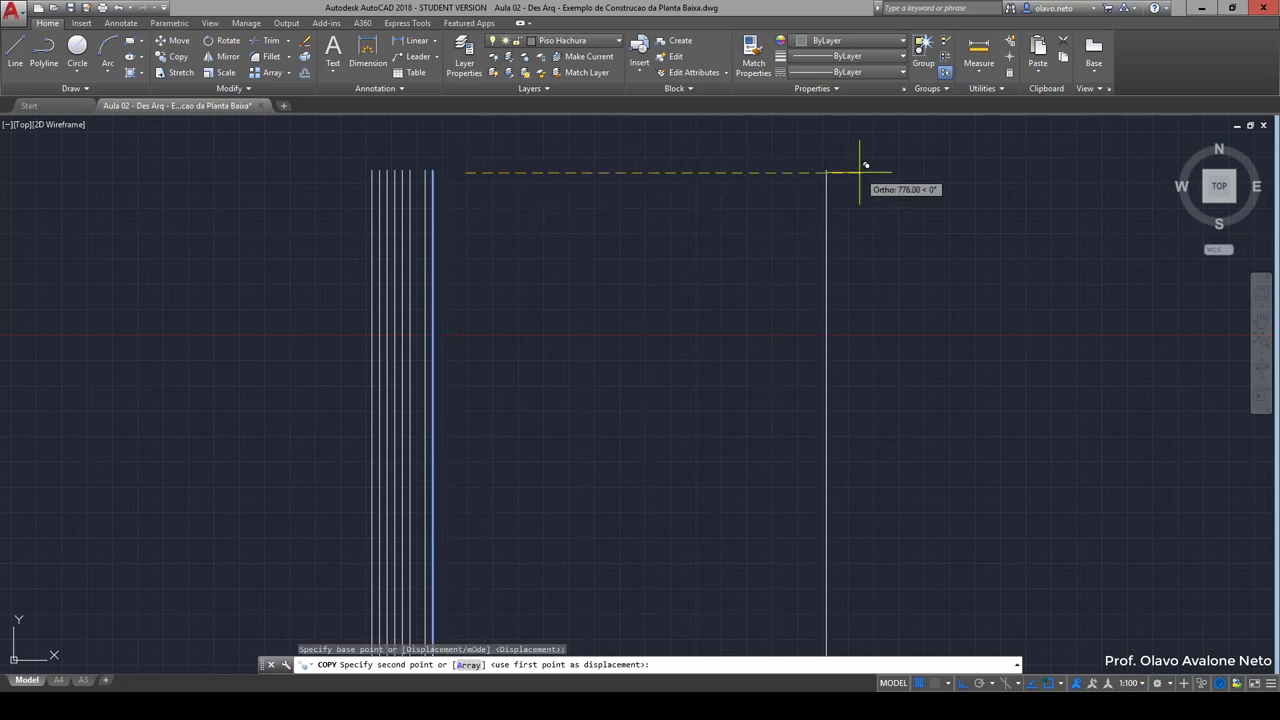
pyautogui.write('210')
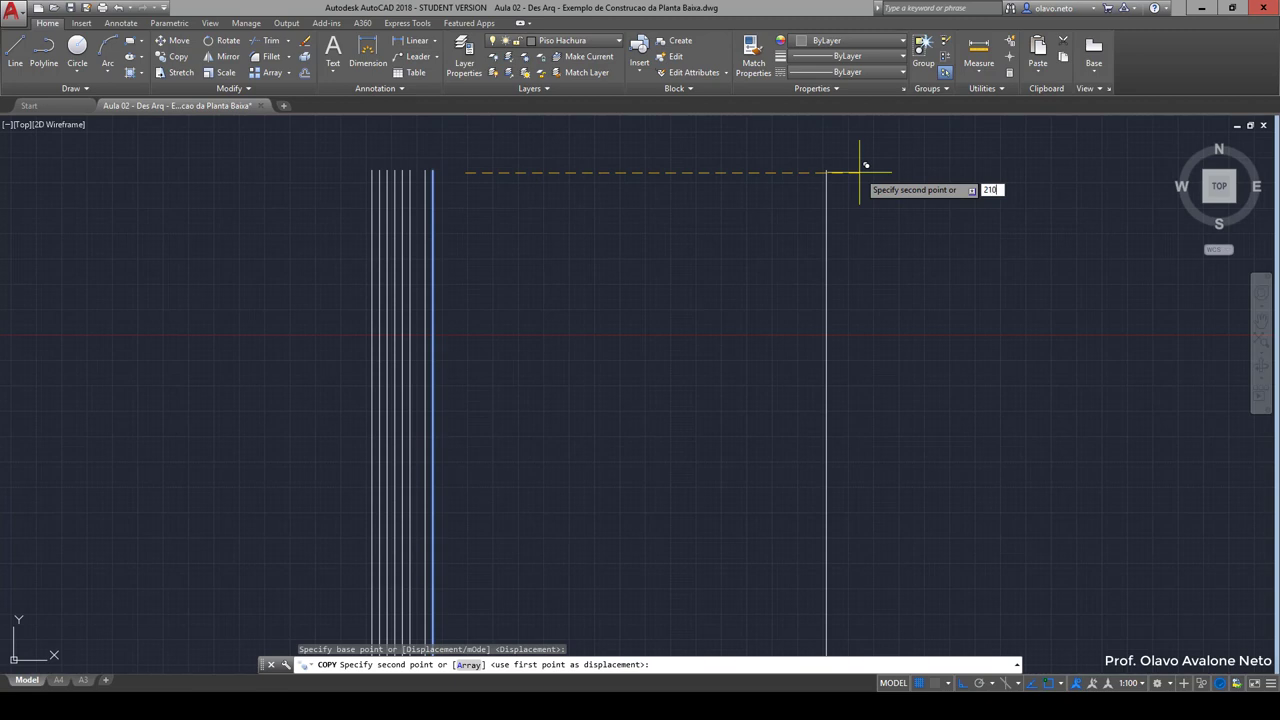
pyautogui.press('Return')
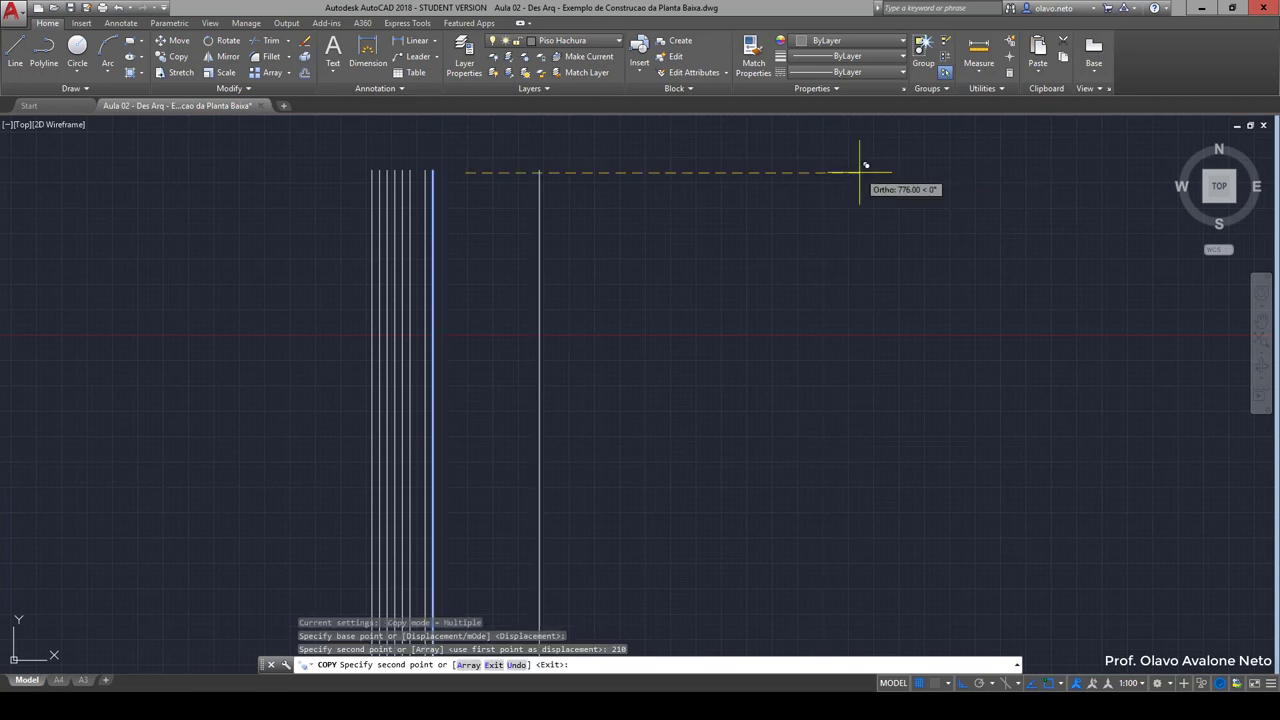
pyautogui.press('Return')
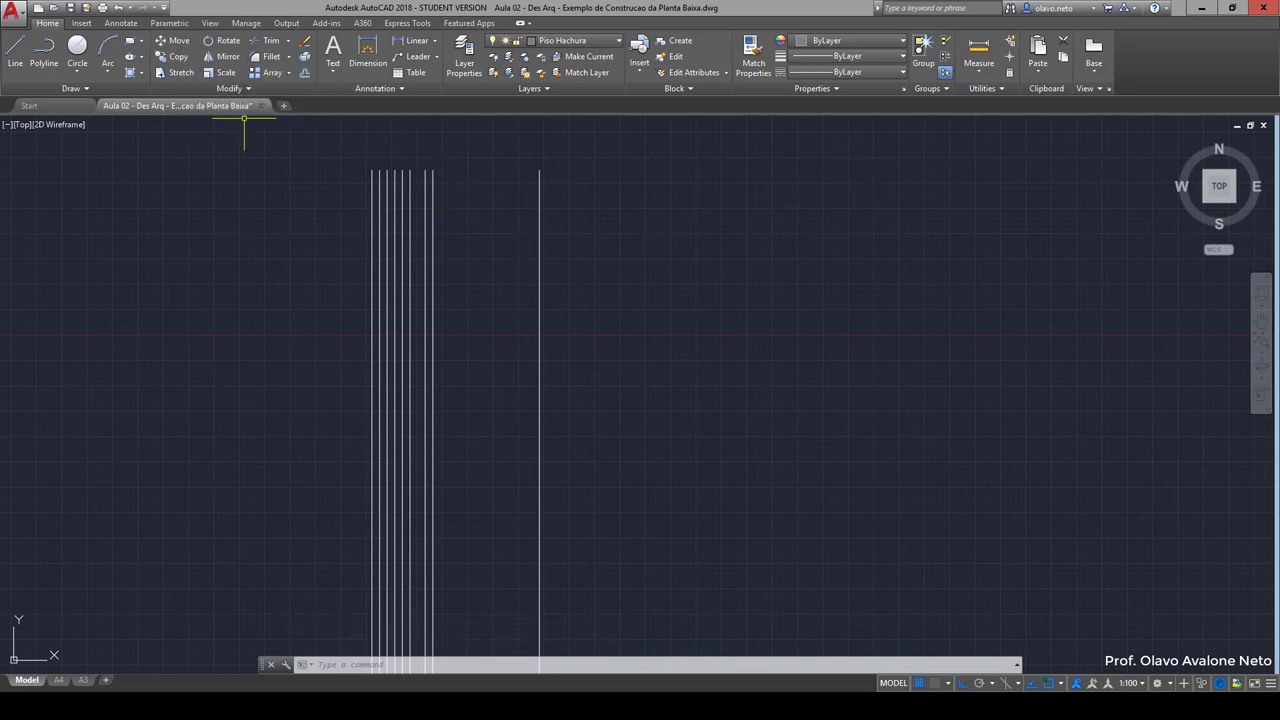
# Draw a temporary horizontal line across the vertical lines, then erase it
pyautogui.write('l')
pyautogui.press('Return')
pyautogui.scroll(-2, 229, 266)
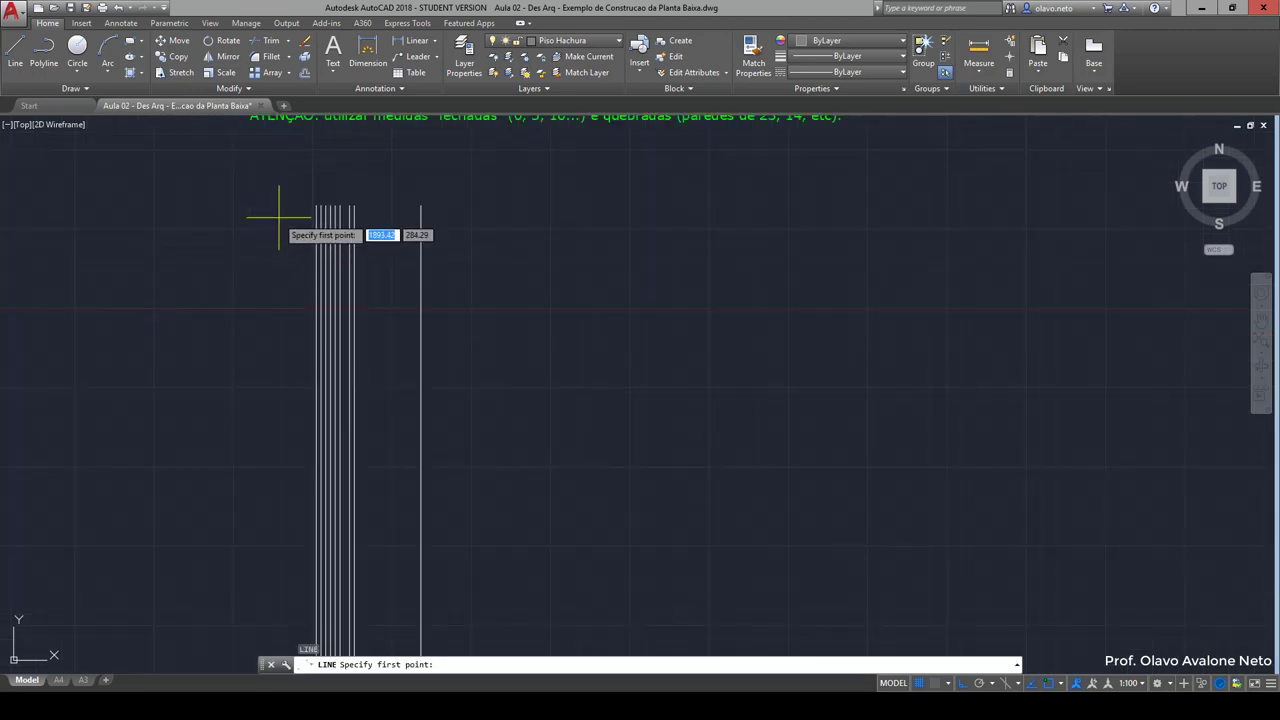
pyautogui.click(279, 216)
pyautogui.click(1038, 228)
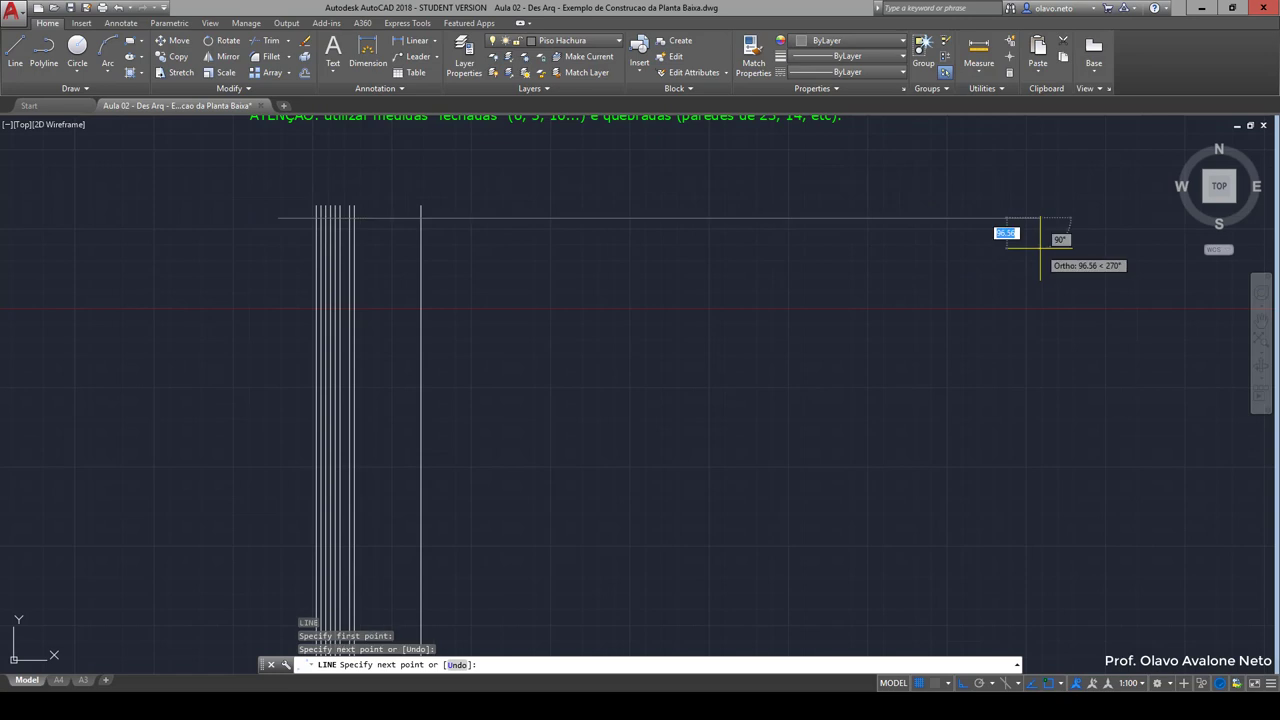
pyautogui.press('Escape')
pyautogui.click(470, 272)
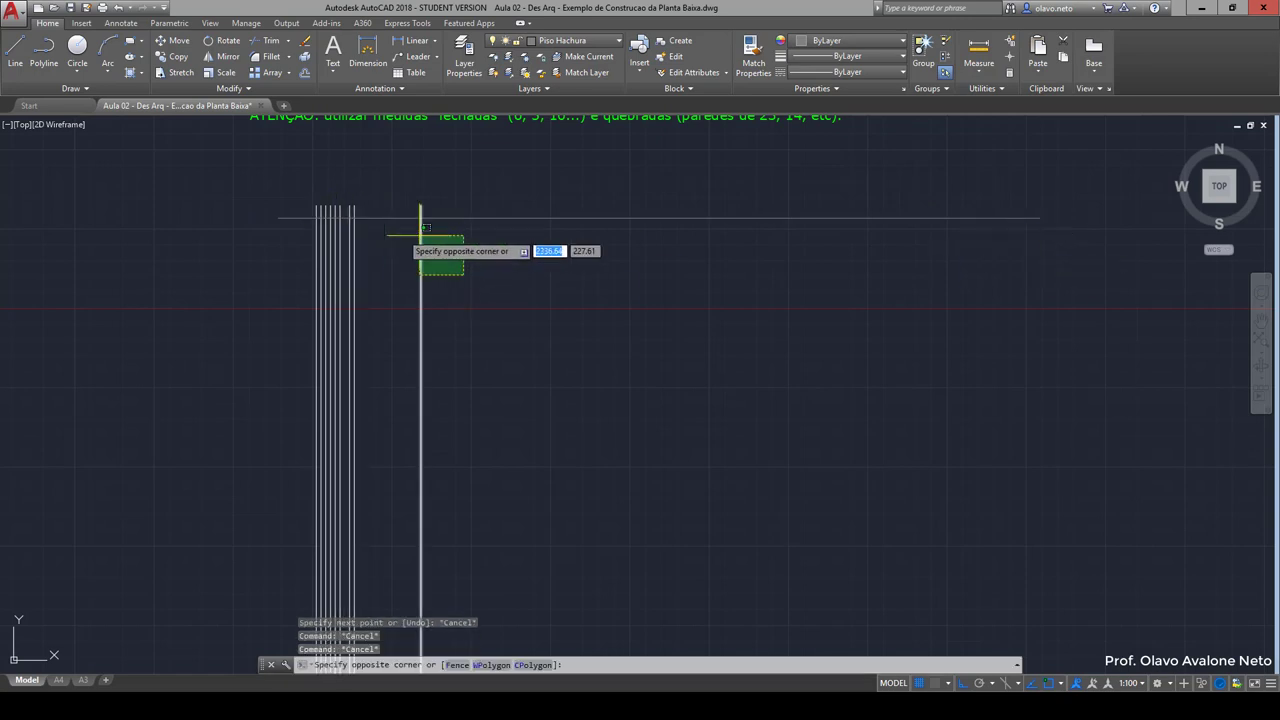
pyautogui.click(457, 206)
pyautogui.press('Delete')
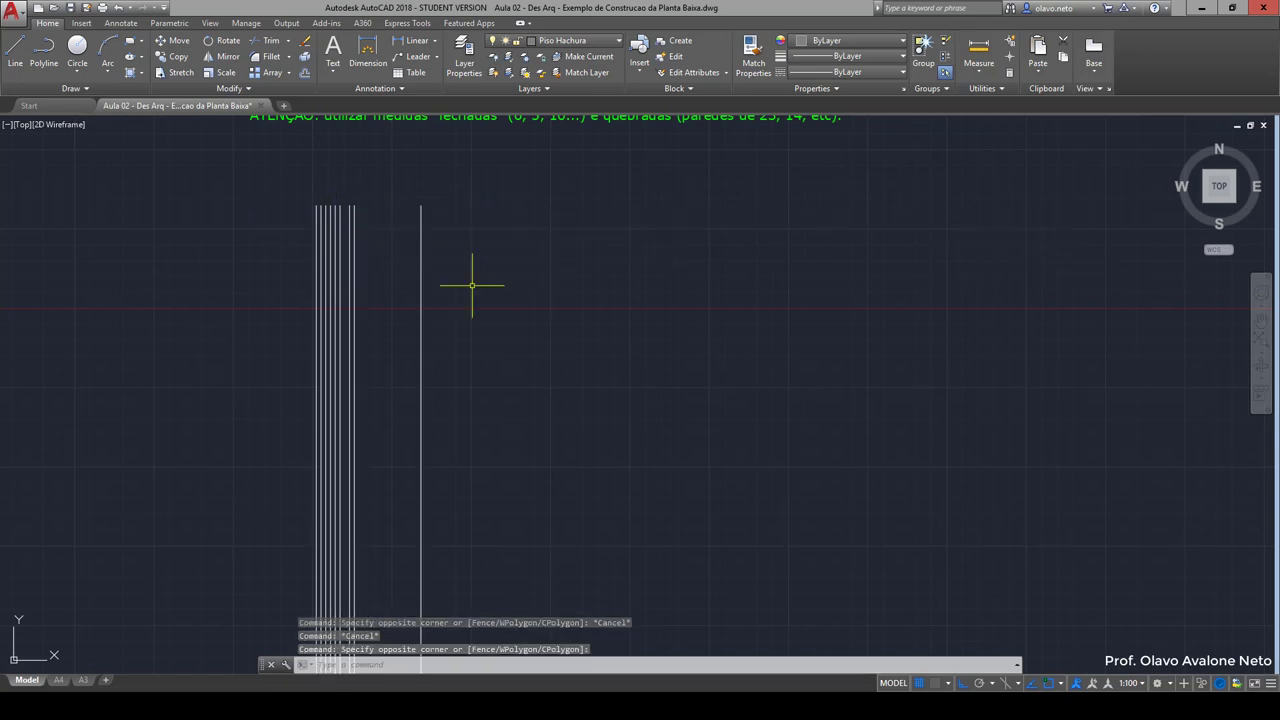
# Erase the extra vertical lines with a selection window and make layer 0 current
pyautogui.click(448, 258)
pyautogui.click(316, 197)
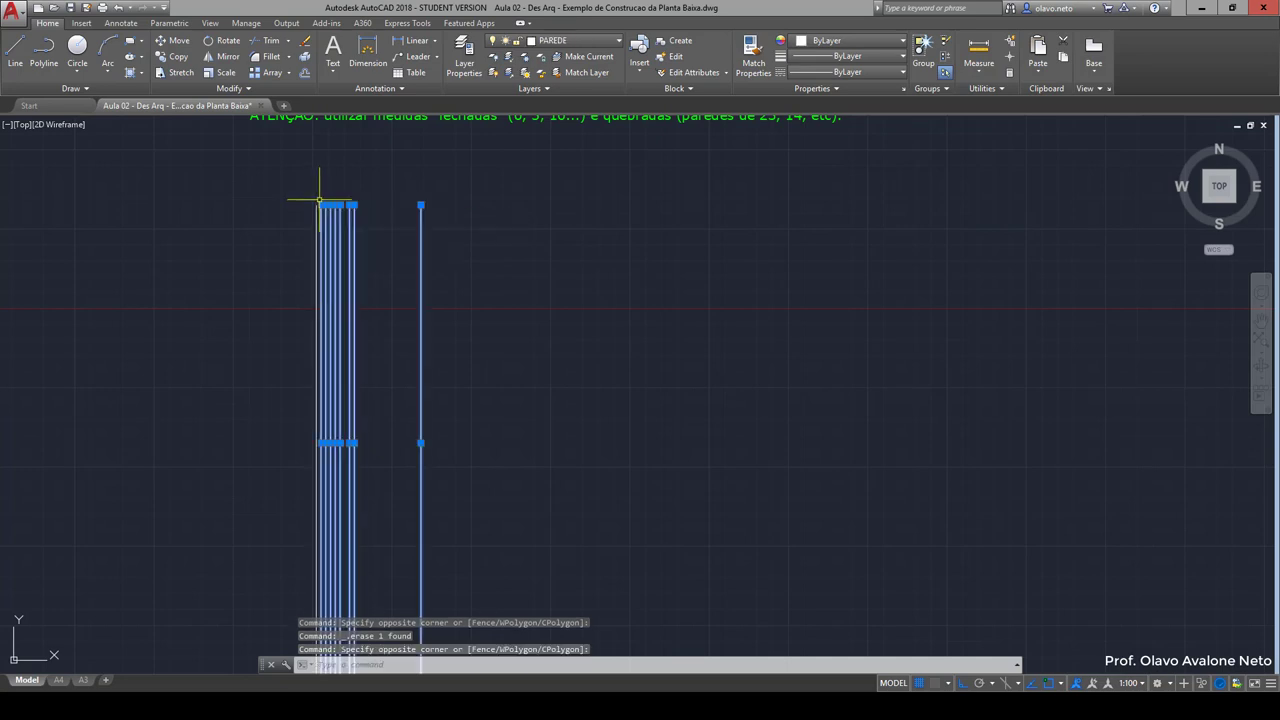
pyautogui.press('Delete')
pyautogui.click(560, 40)
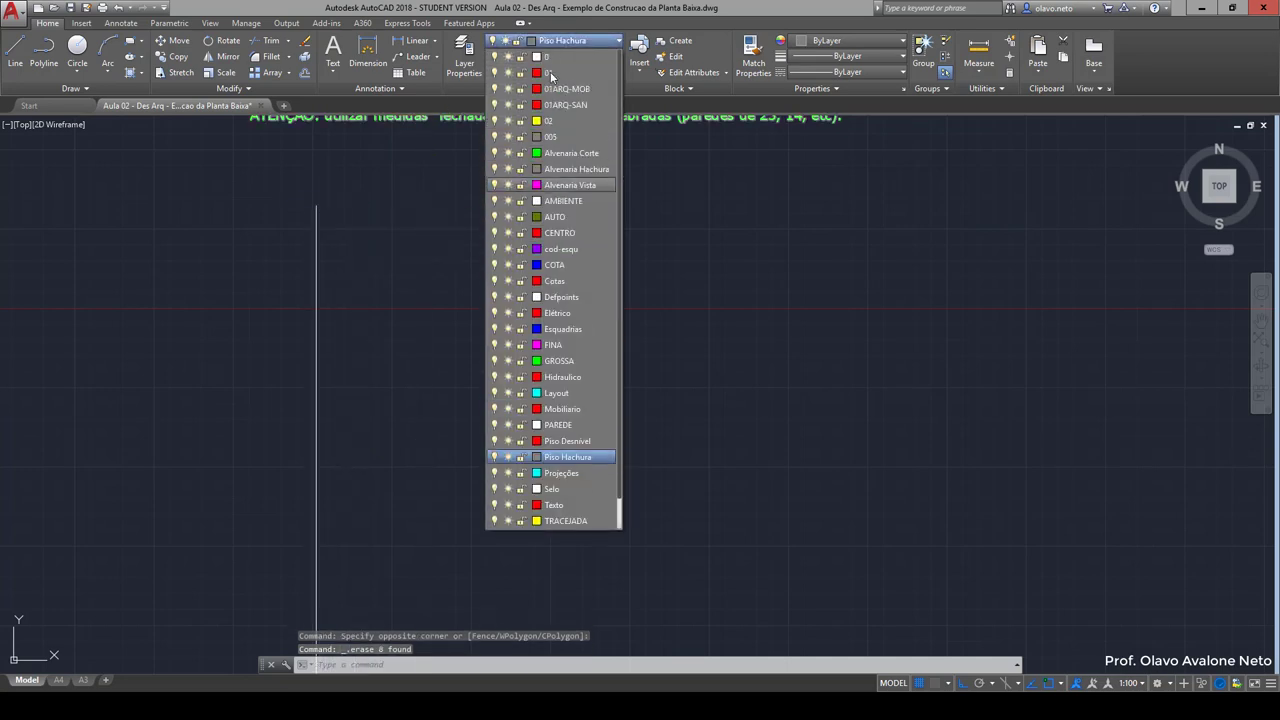
pyautogui.click(556, 58)
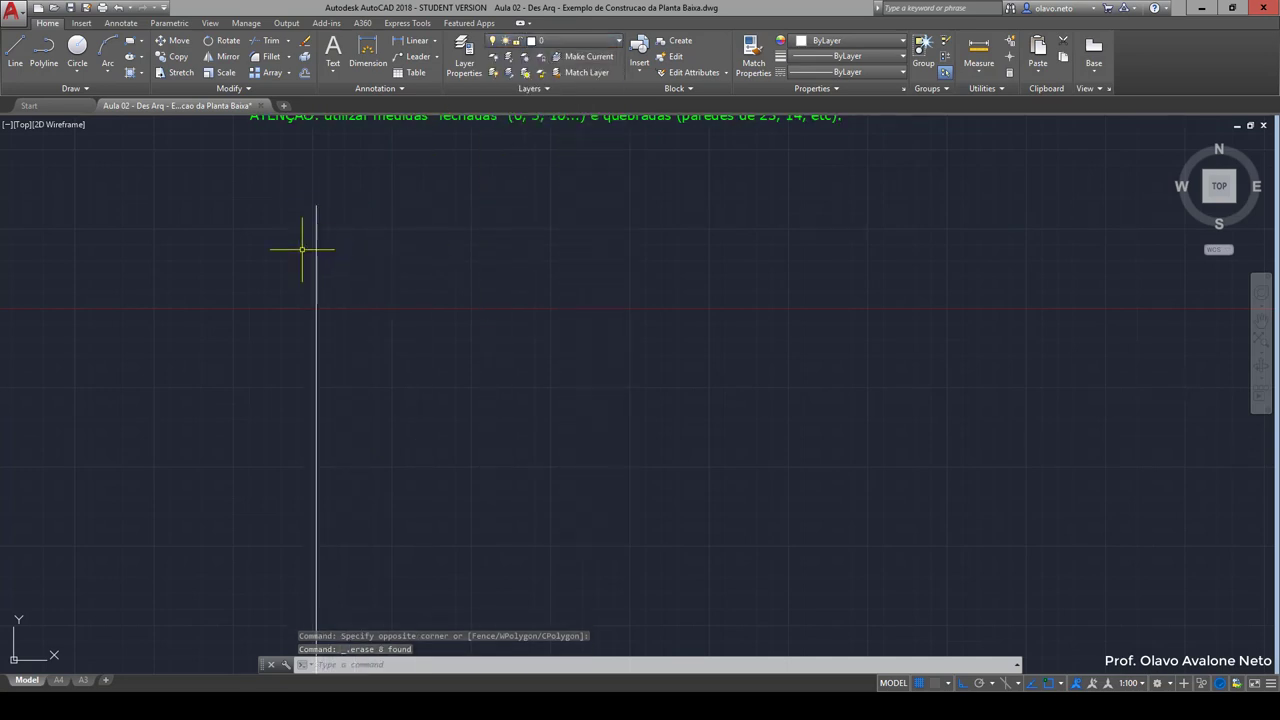
pyautogui.scroll(-3, 294, 209)
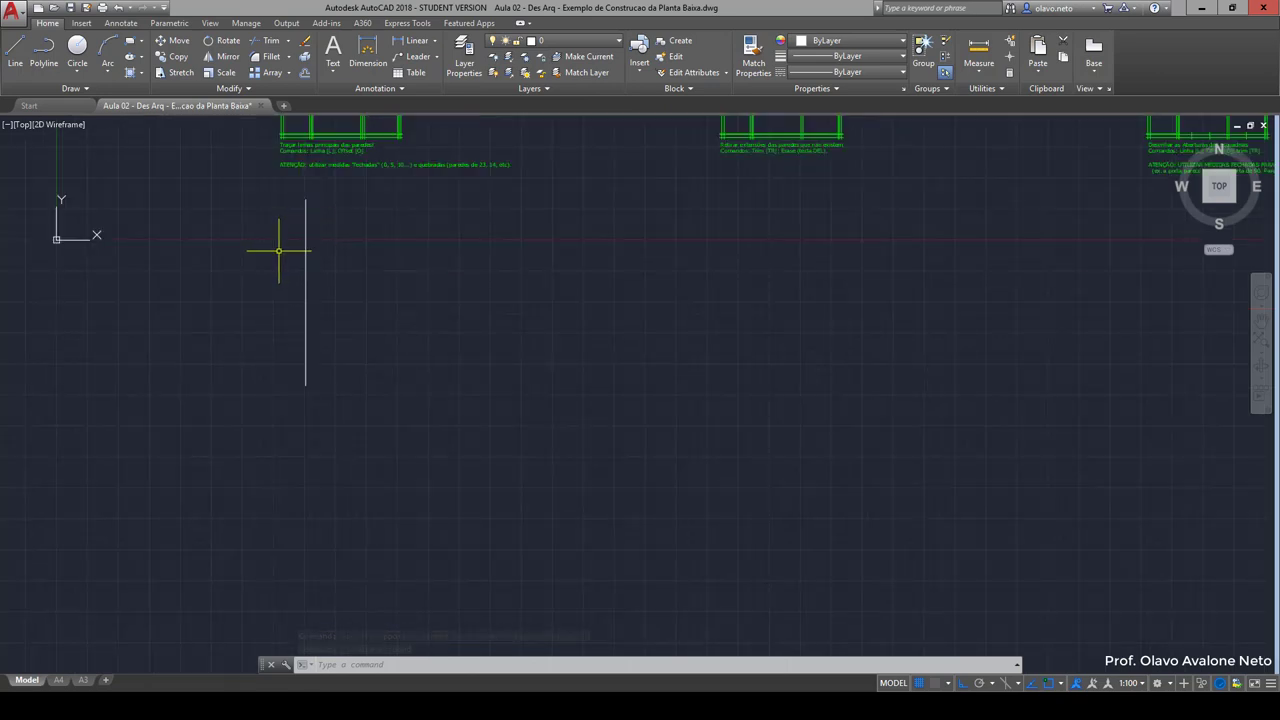
# Draw a horizontal line from just left of the vertical line's top far to the right
pyautogui.write('l')
pyautogui.press('Return')
pyautogui.click(283, 204)
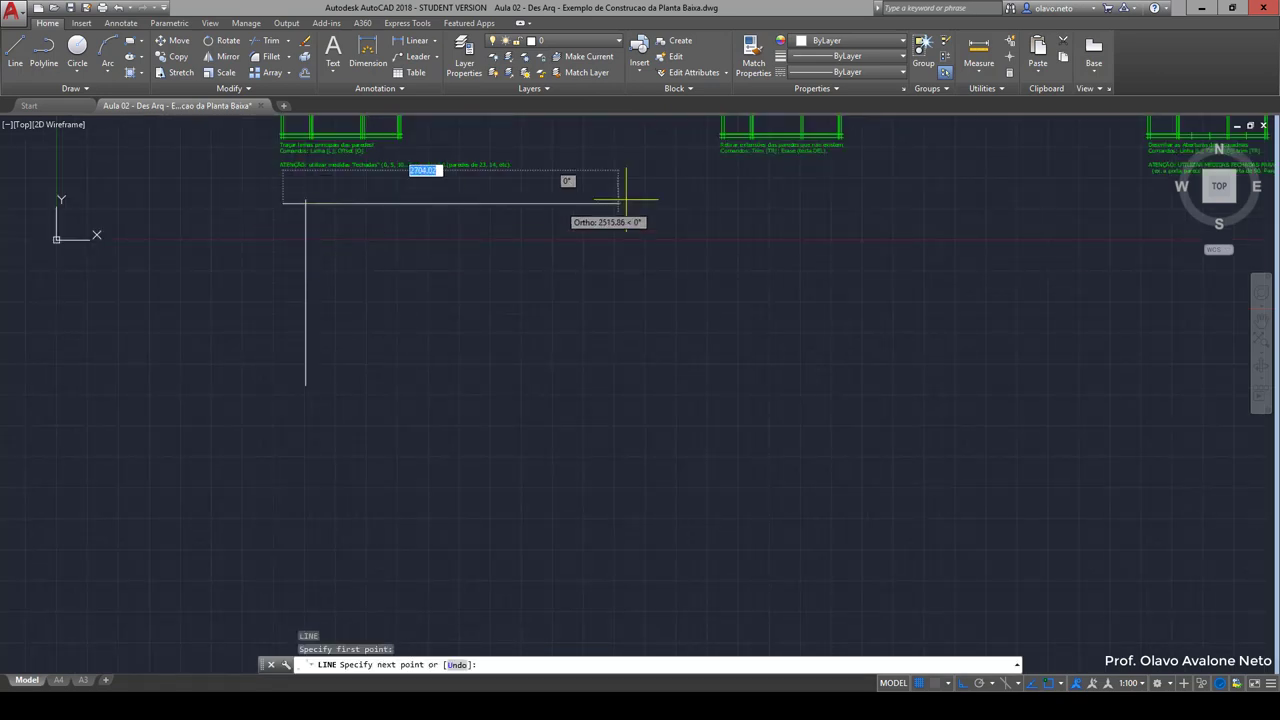
pyautogui.click(745, 192)
pyautogui.press('Escape')
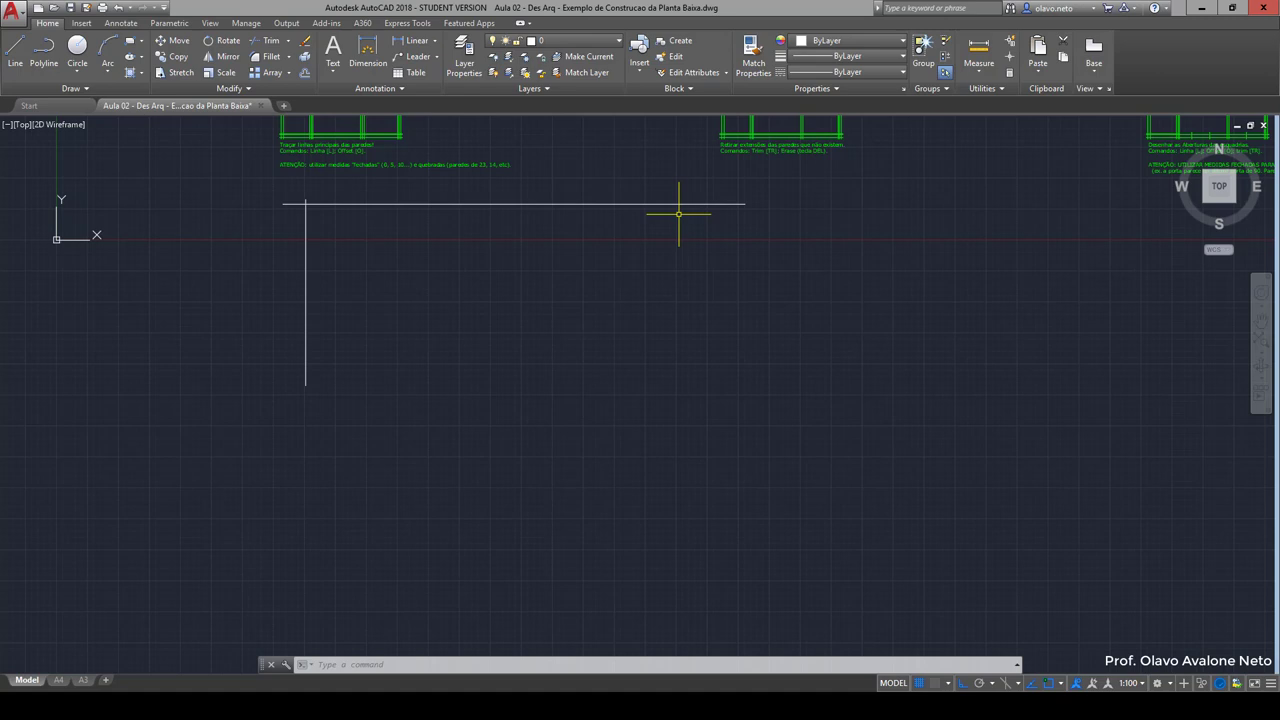
# Offset the horizontal wall line 10 units downward
pyautogui.scroll(2, 451, 125)
pyautogui.scroll(2, 353, 225)
pyautogui.scroll(-2, 310, 290)
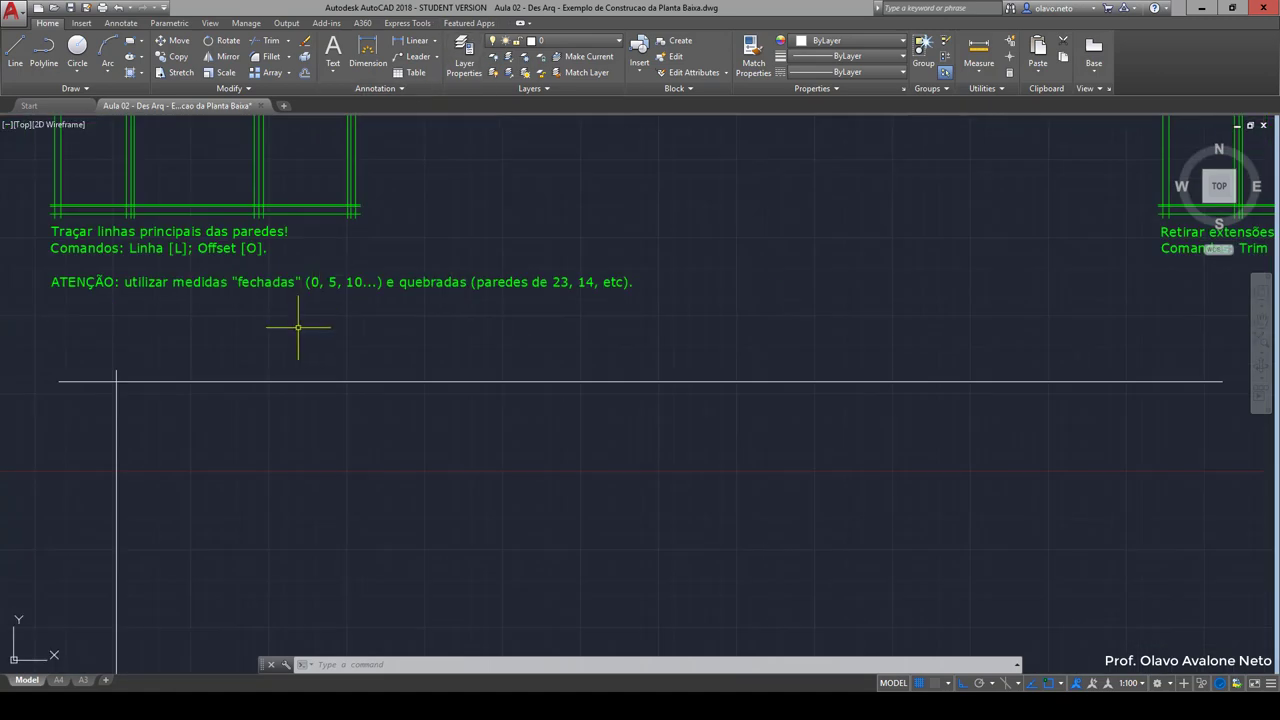
pyautogui.moveTo(298, 327); pyautogui.dragTo(343, 322, button='middle')
pyautogui.write('o')
pyautogui.press('Return')
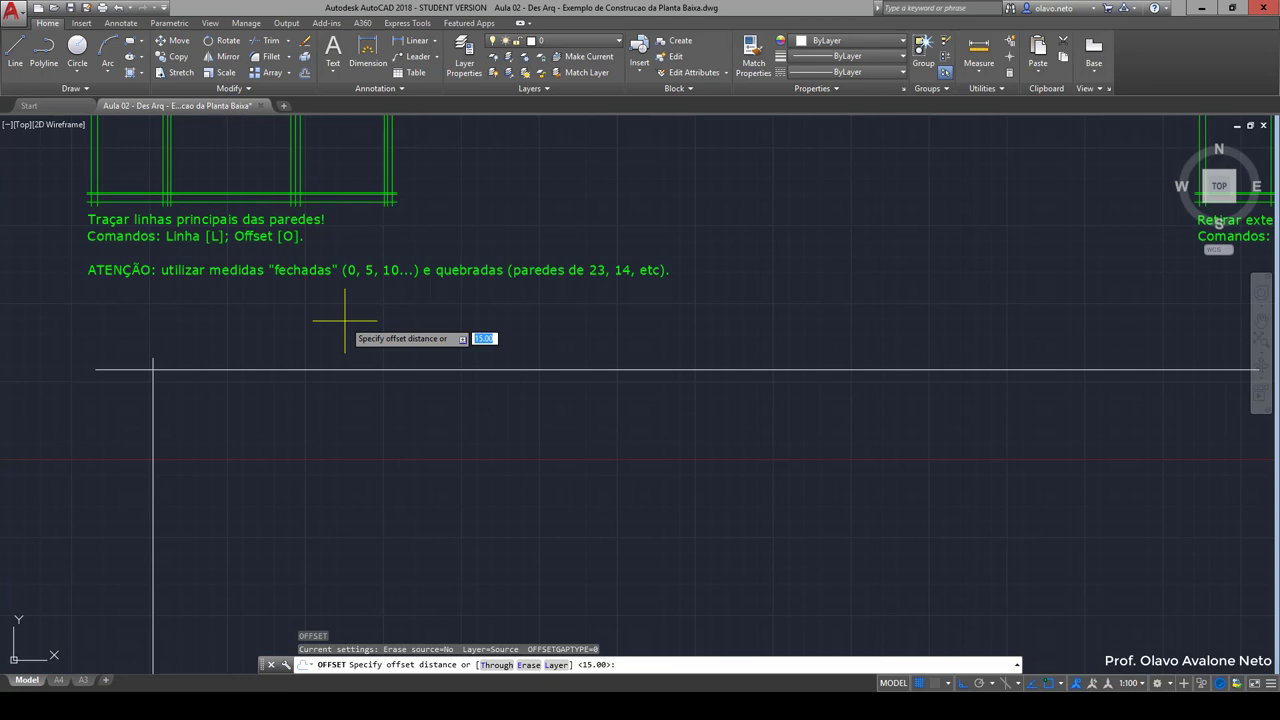
pyautogui.write('10')
pyautogui.press('Return')
pyautogui.click(324, 369)
pyautogui.click(326, 398)
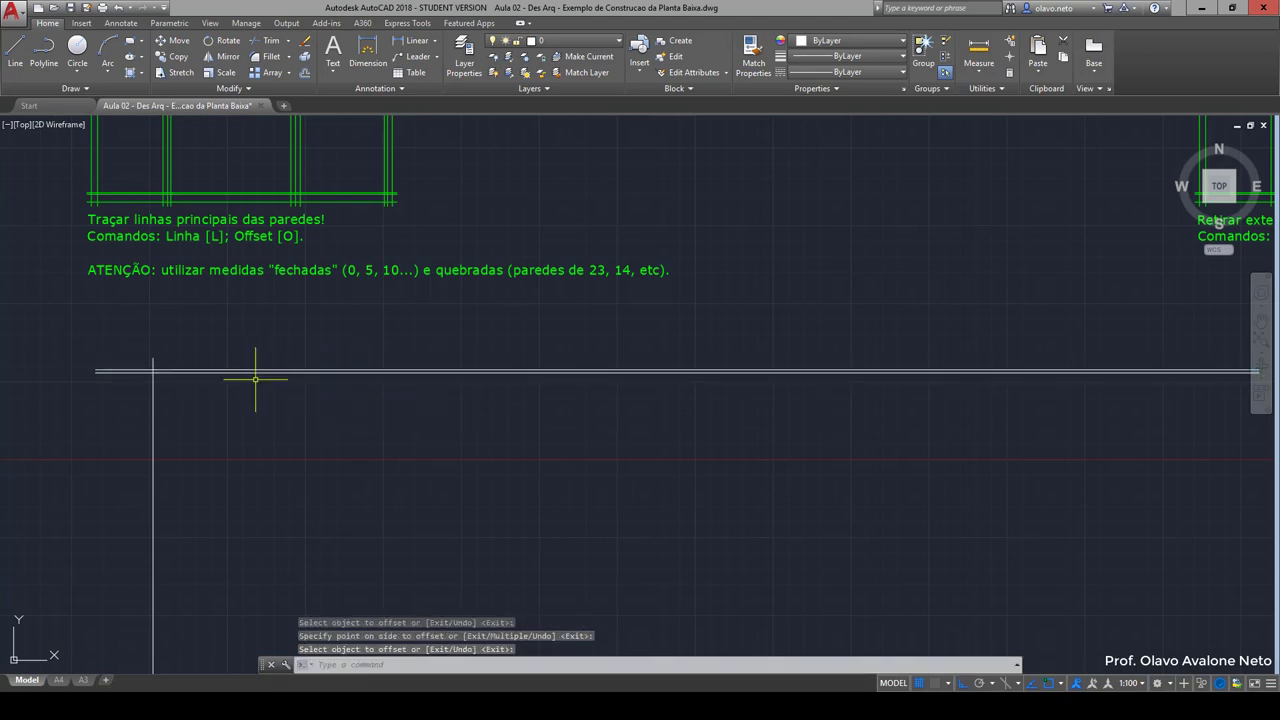
pyautogui.press('Return')
pyautogui.press('Return')
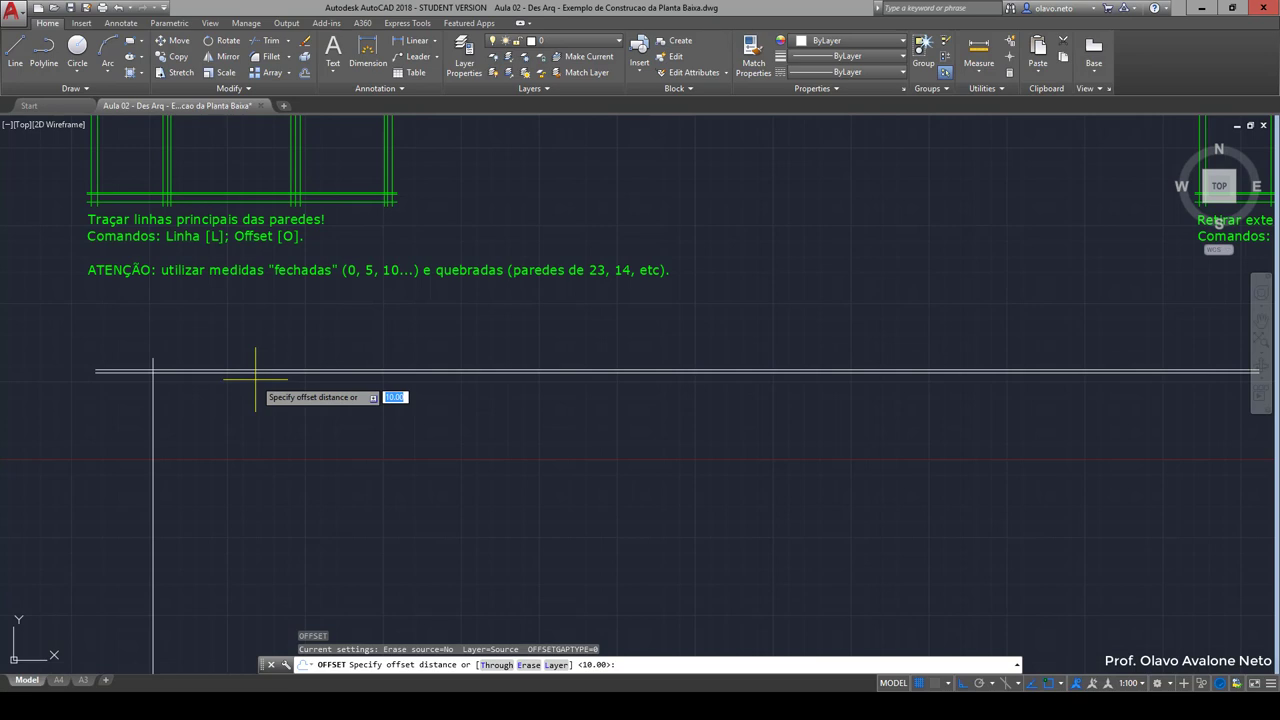
# Offset the horizontal wall line 20 units downward as well
pyautogui.write('20')
pyautogui.press('Return')
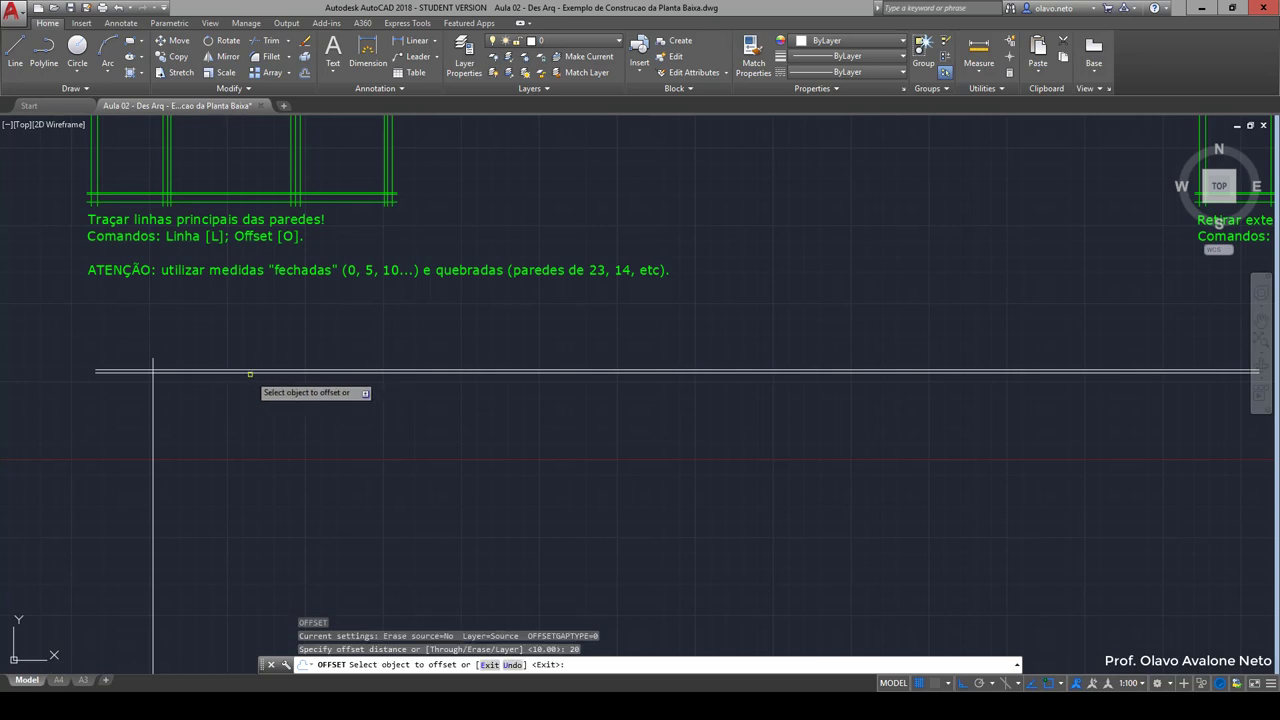
pyautogui.click(234, 371)
pyautogui.click(244, 399)
pyautogui.press('Return')
pyautogui.scroll(5, 155, 403)
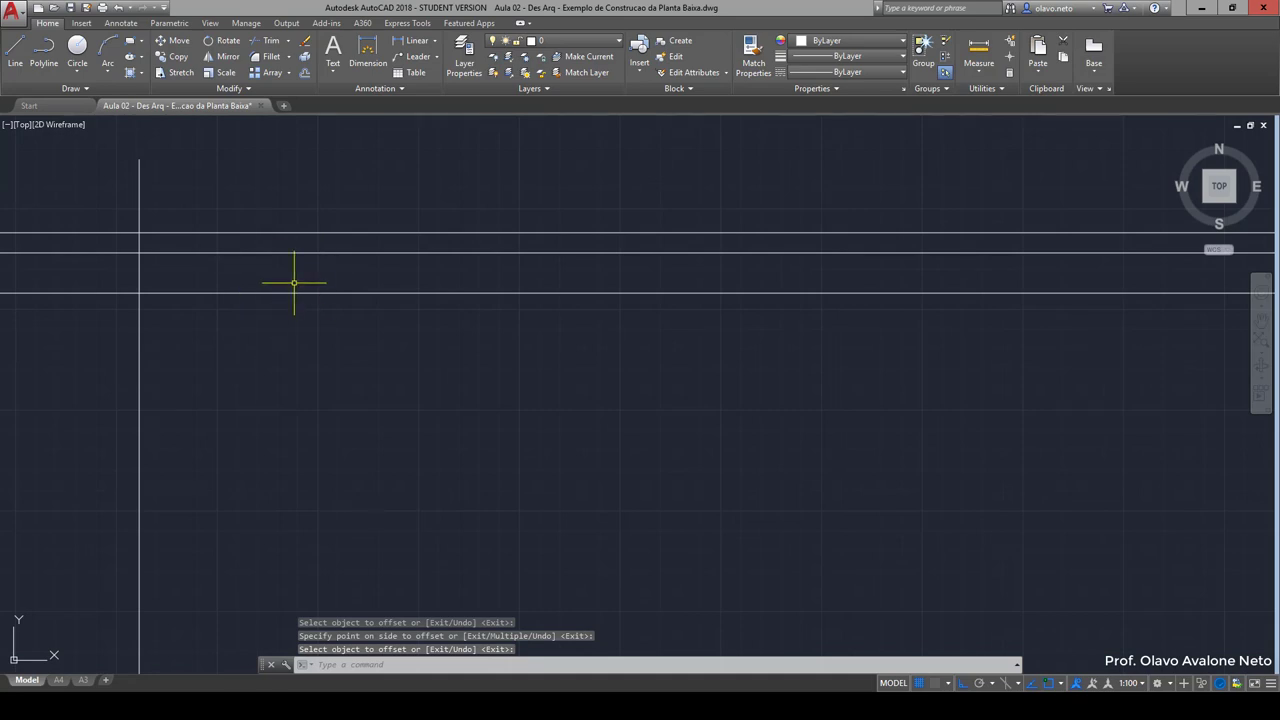
pyautogui.moveTo(294, 283); pyautogui.dragTo(320, 321, button='middle')
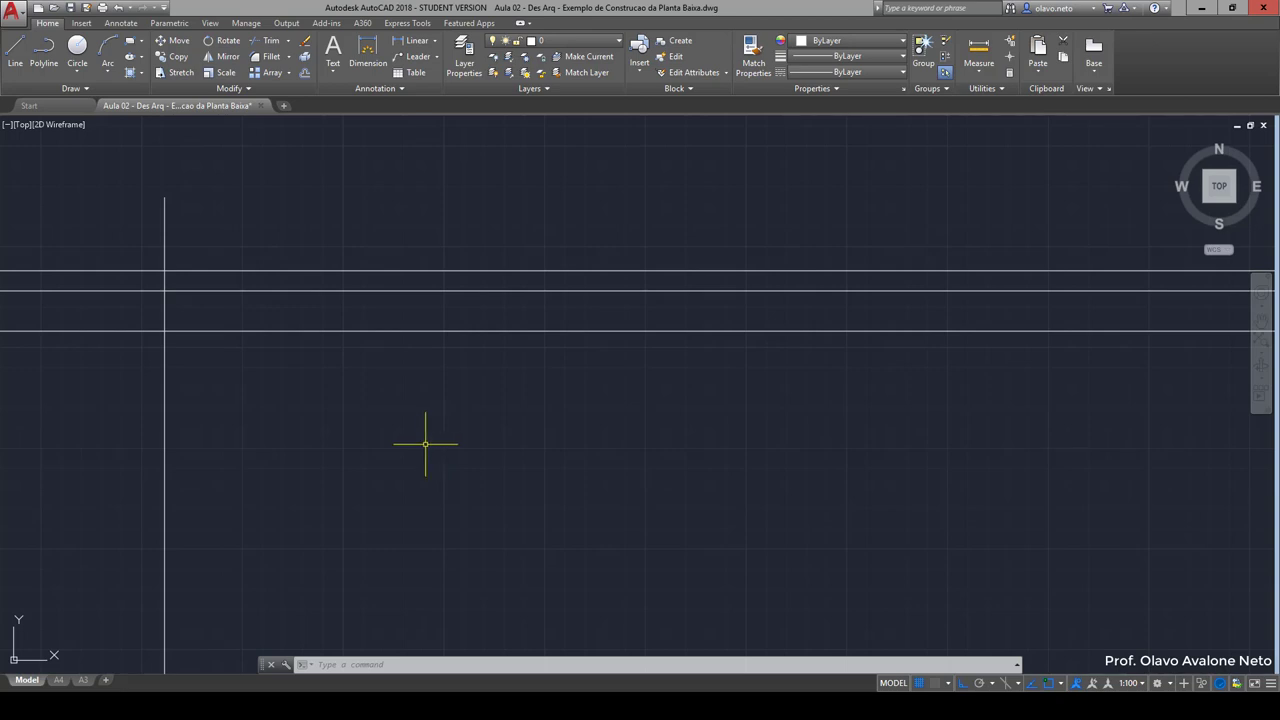
# Offset the vertical wall line 25 units to the right
pyautogui.write('o')
pyautogui.press('Return')
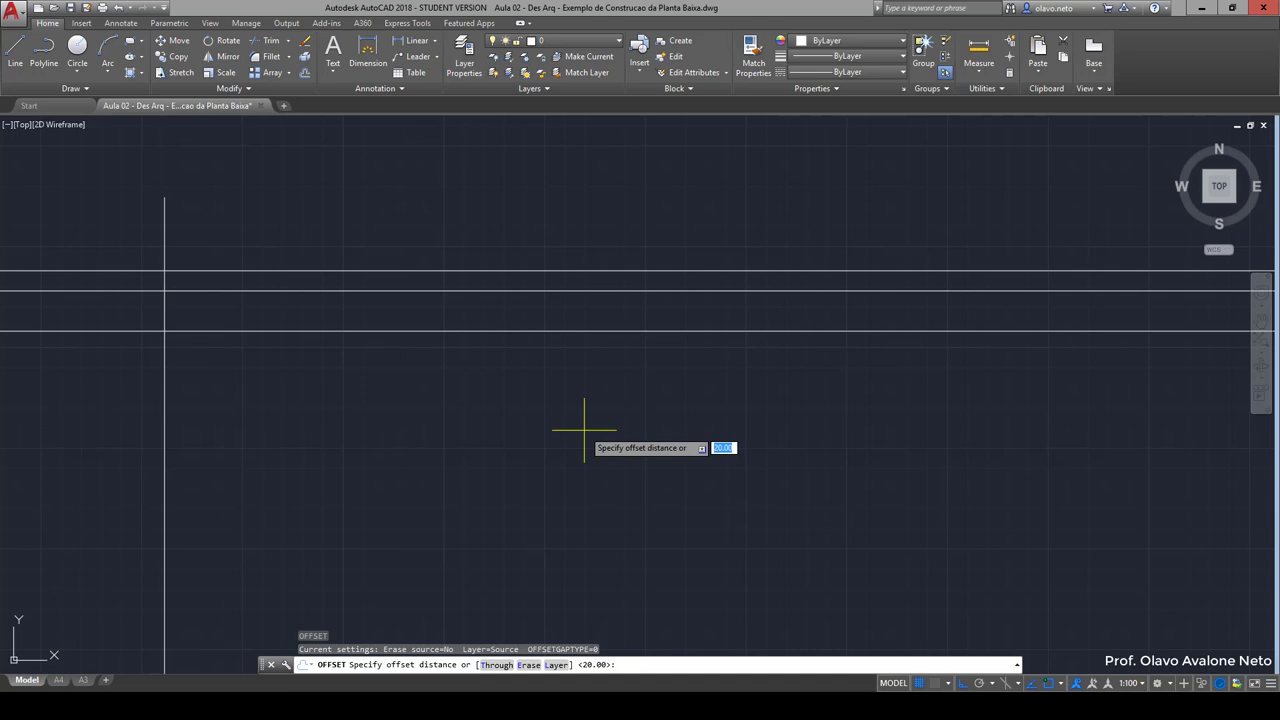
pyautogui.write('25')
pyautogui.press('Return')
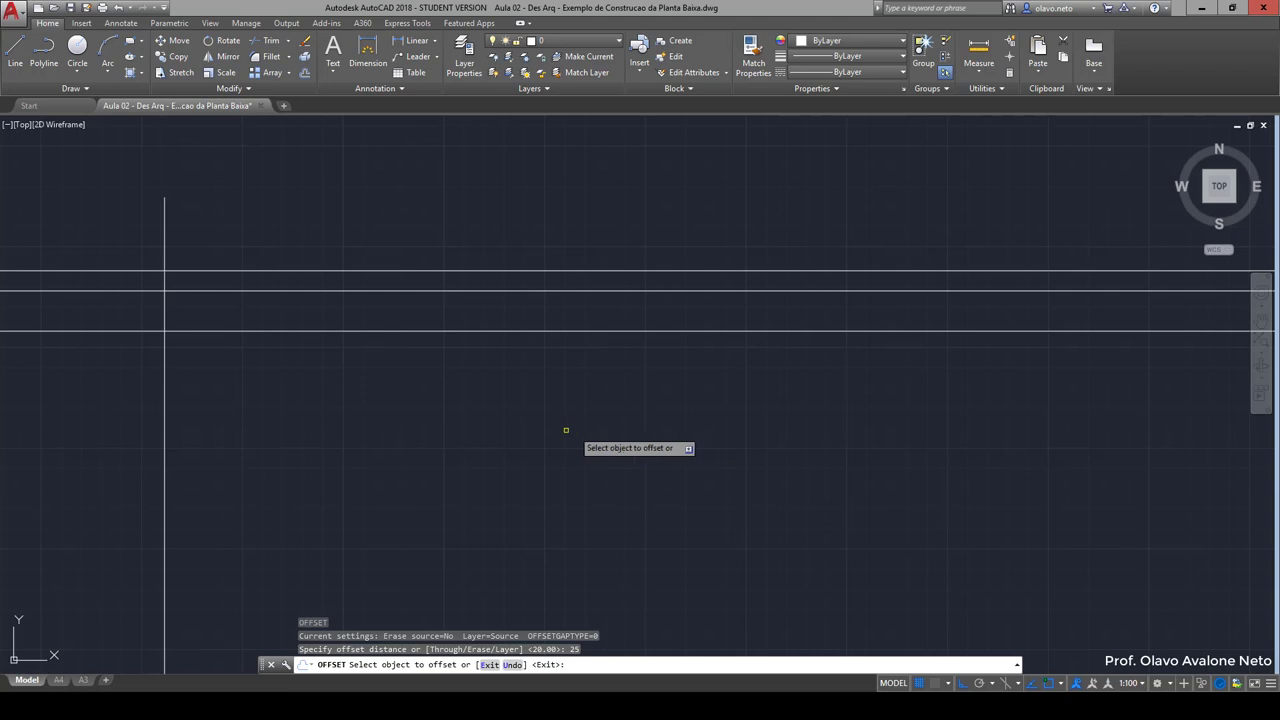
pyautogui.click(165, 370)
pyautogui.click(305, 402)
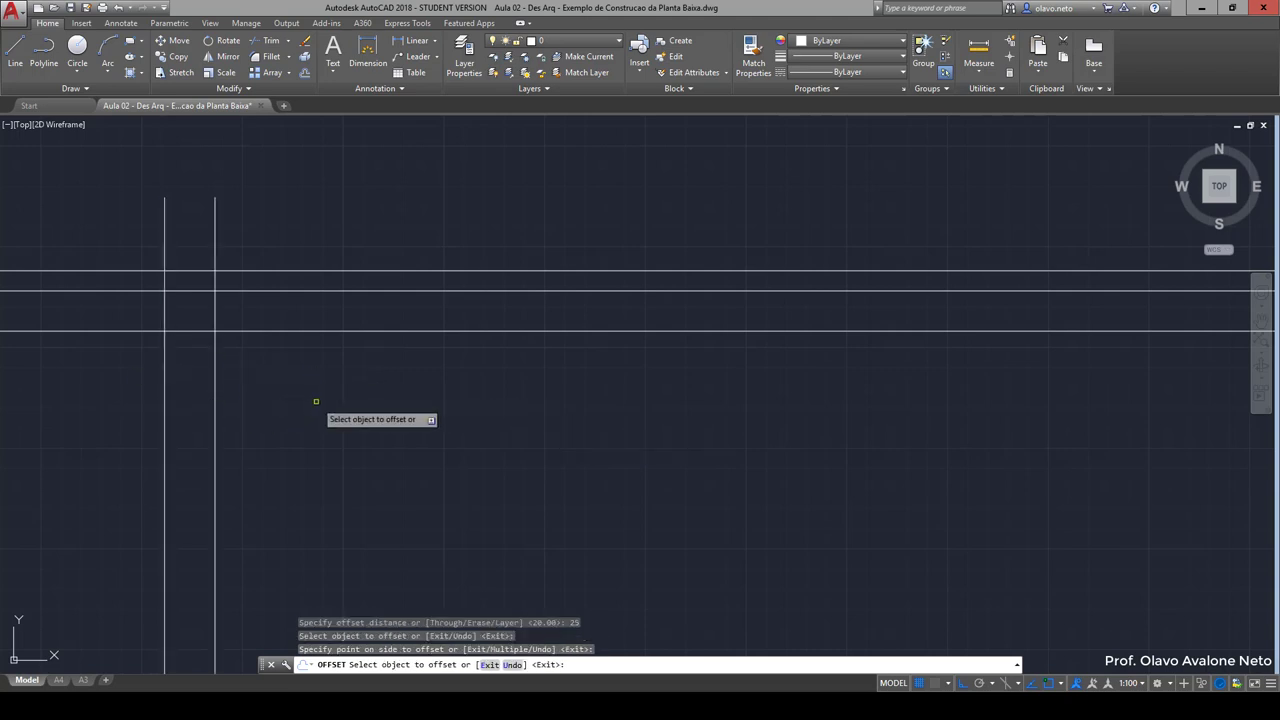
pyautogui.press('Return')
# Erase all the practice wall lines with a selection window
pyautogui.scroll(-5, 315, 402)
pyautogui.moveTo(315, 402); pyautogui.dragTo(195, 345, button='middle')
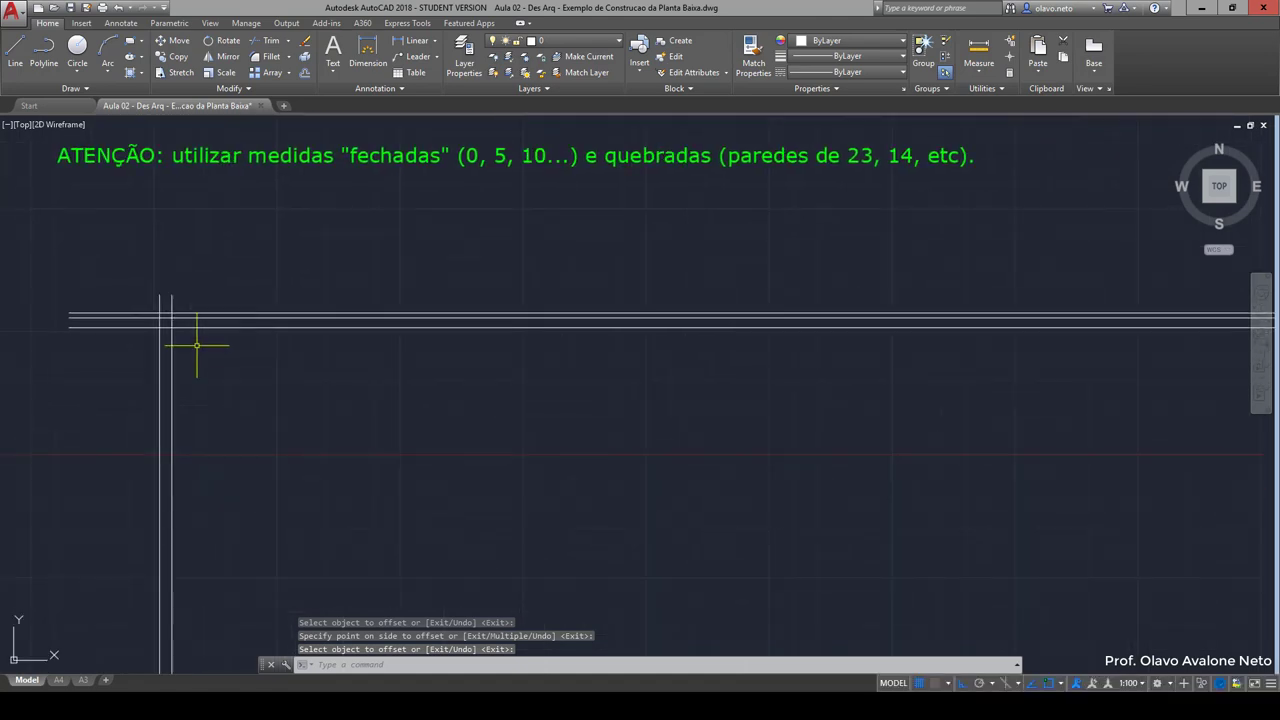
pyautogui.click(195, 345)
pyautogui.click(114, 286)
pyautogui.press('Delete')
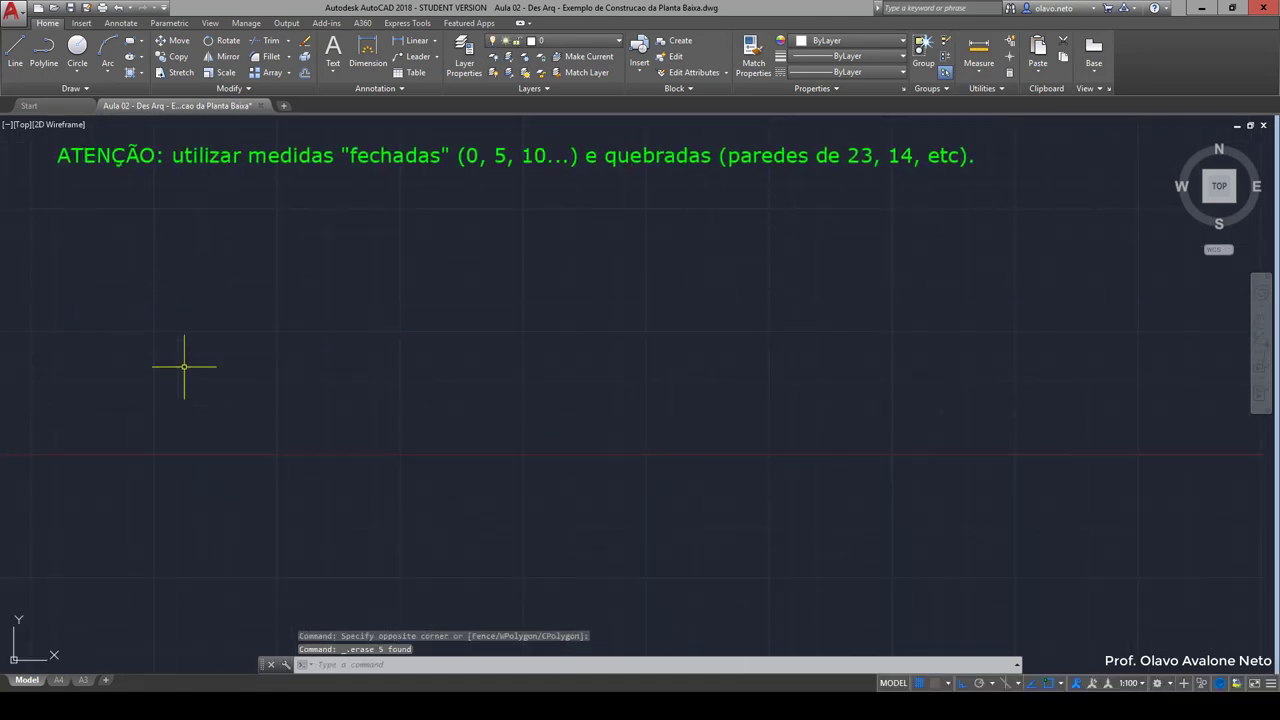
# Pan to the empty area below the example plans and start the Line command
pyautogui.scroll(-4, 192, 360)
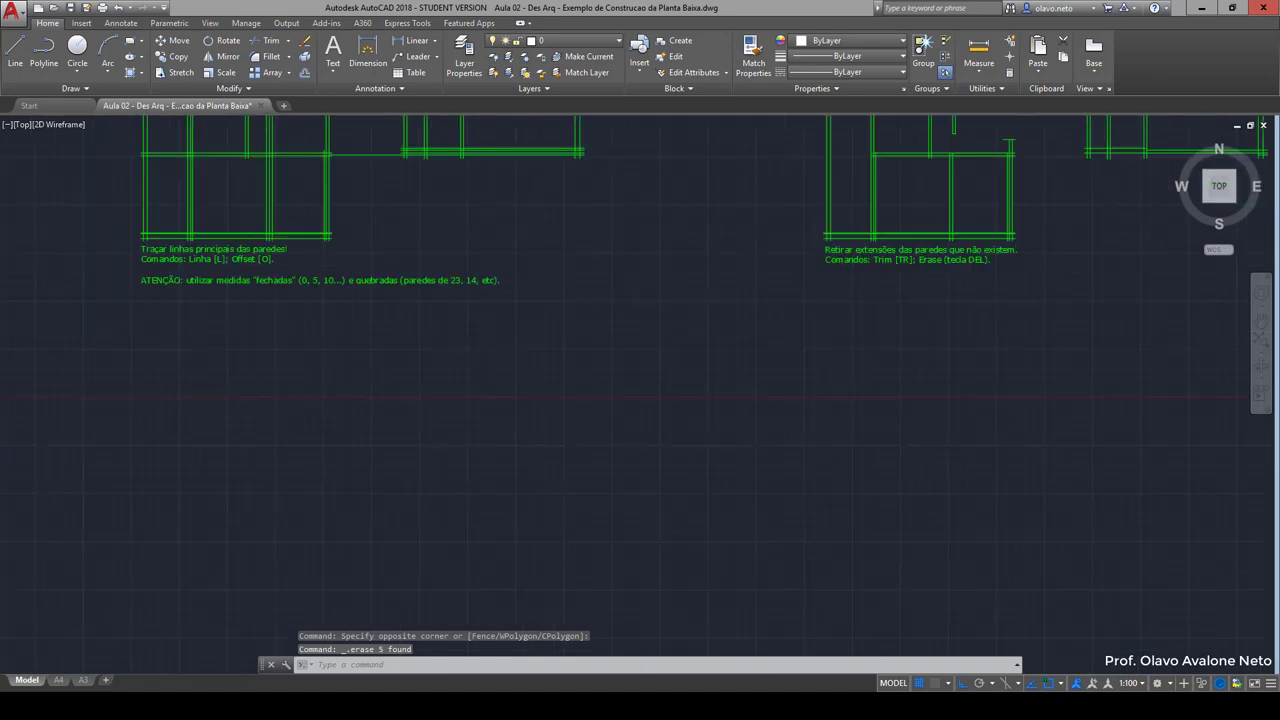
pyautogui.moveTo(194, 357); pyautogui.dragTo(231, 260, button='middle')
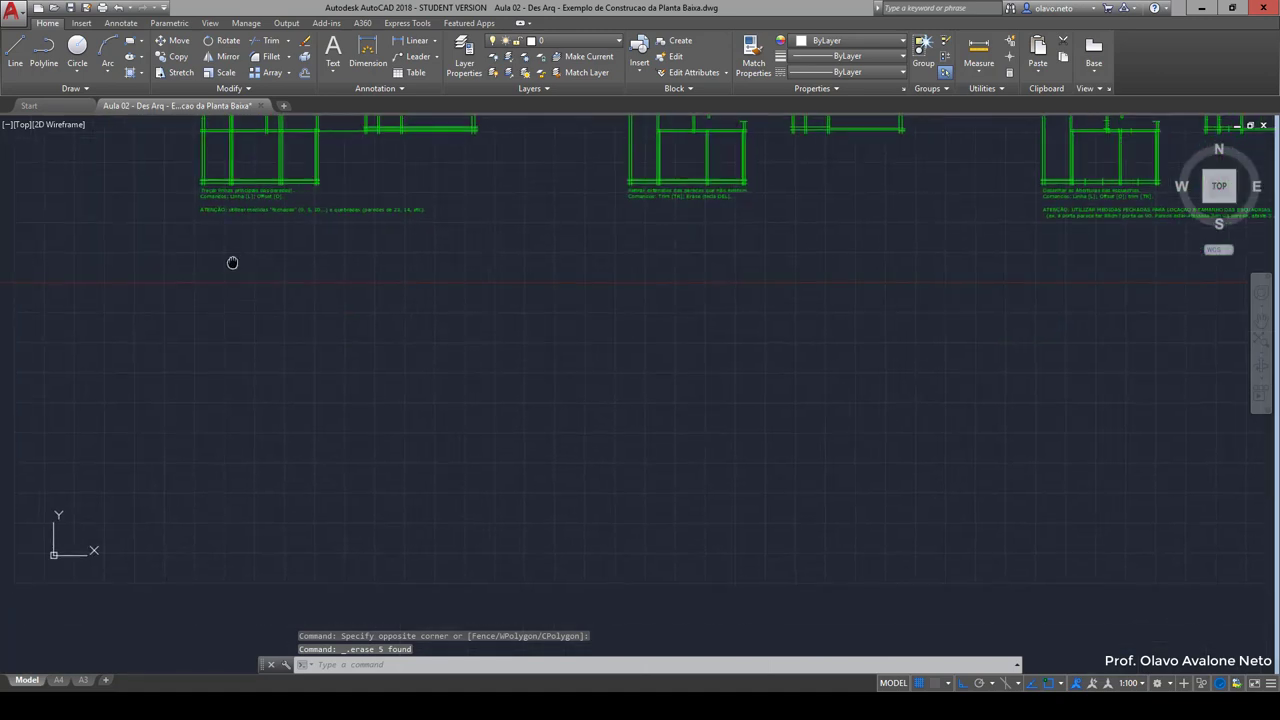
pyautogui.click(15, 50)
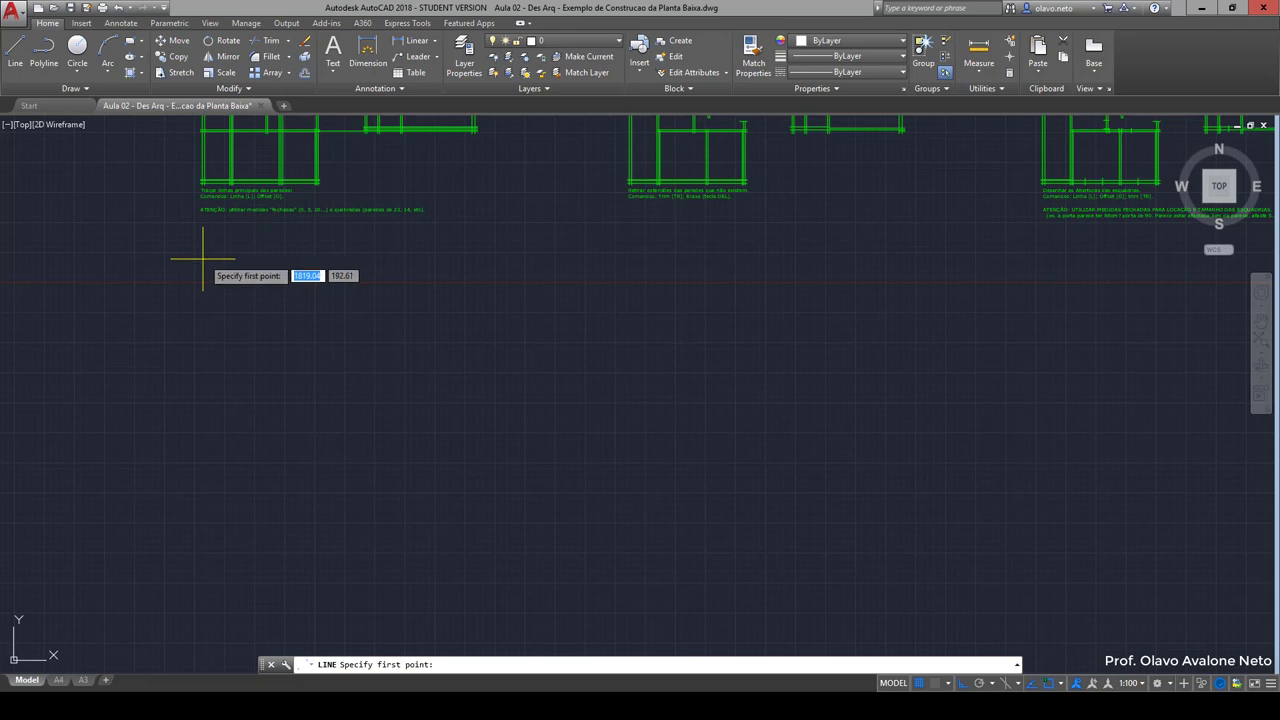
# Draw a 1300-unit vertical wall line below the notes
pyautogui.click(203, 260)
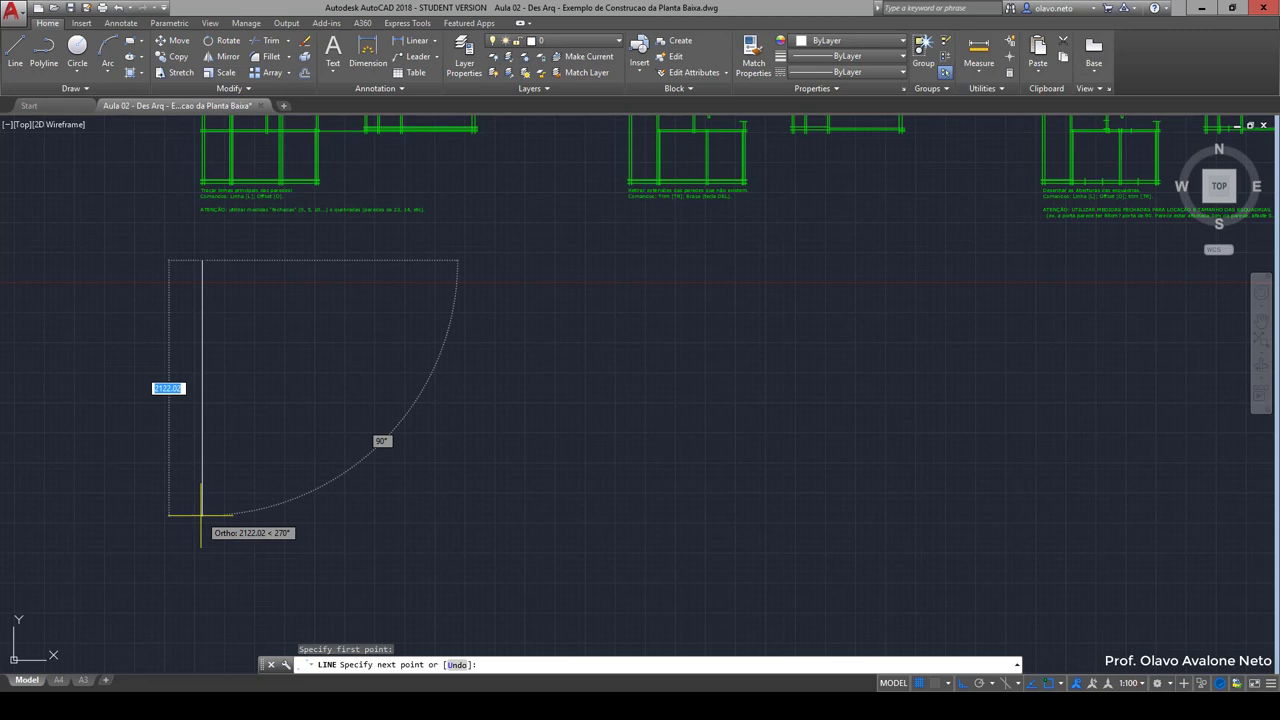
pyautogui.write('1300')
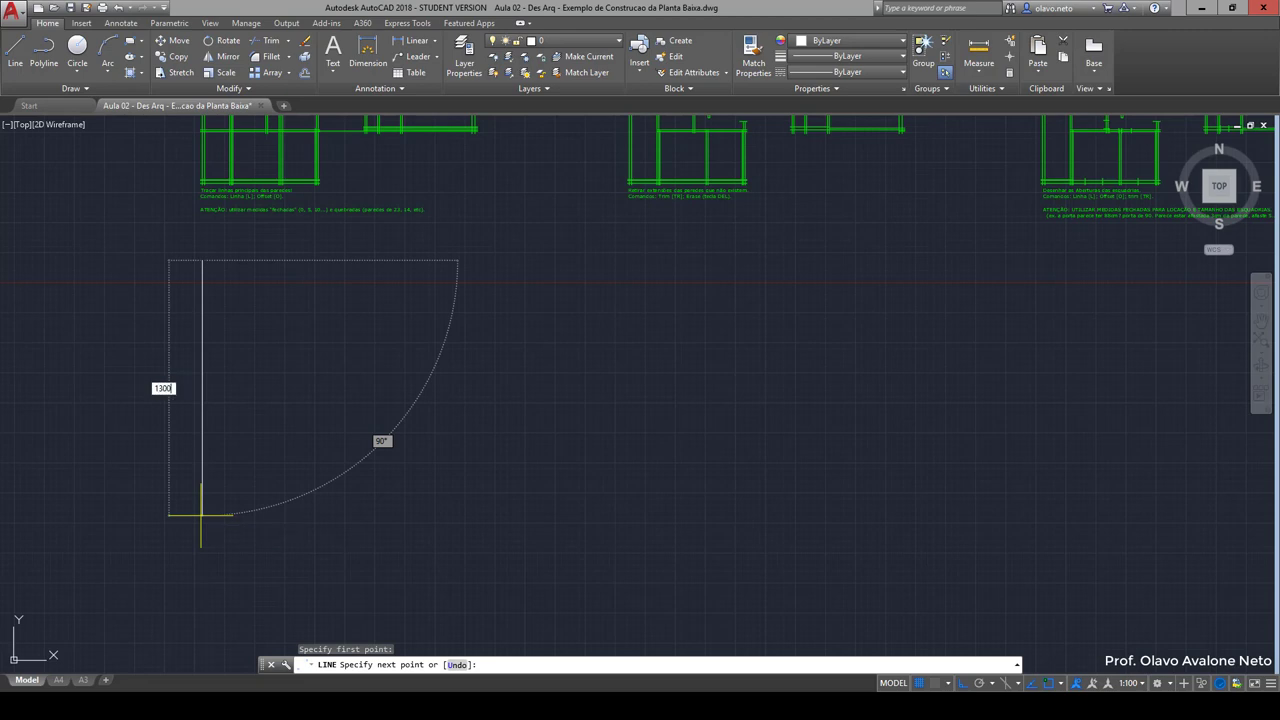
pyautogui.press('Return')
pyautogui.press('Return')
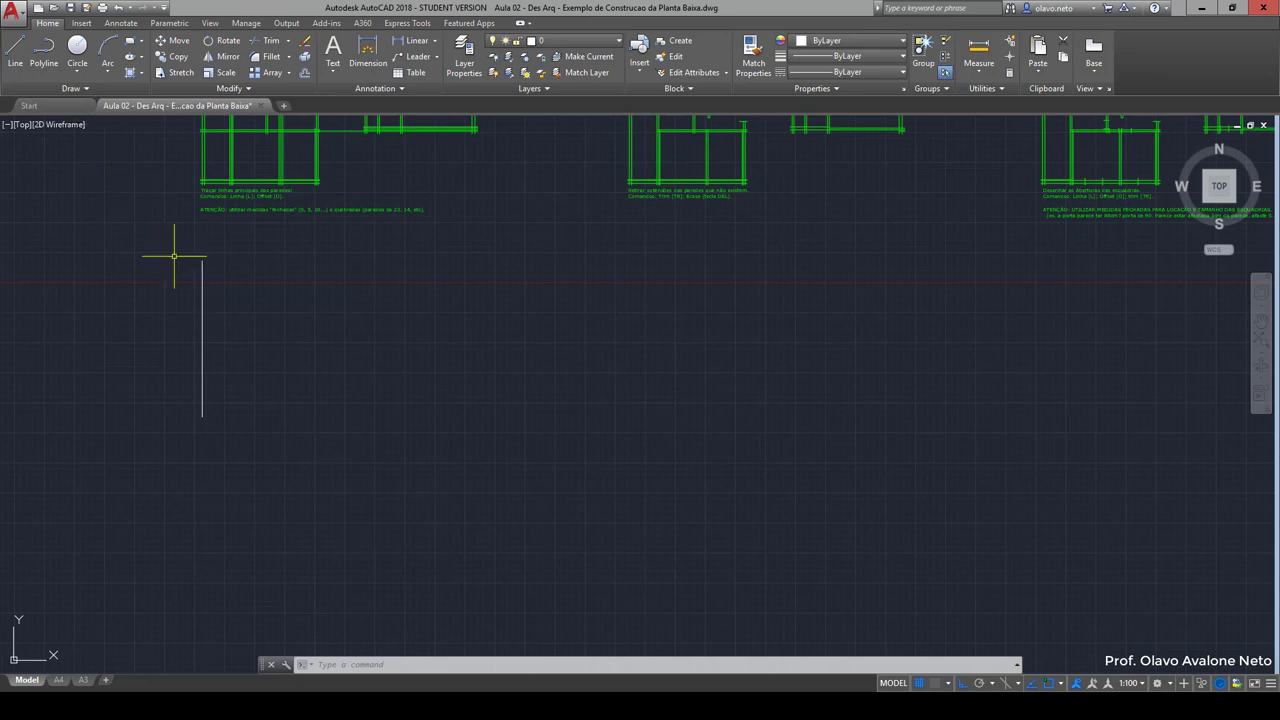
pyautogui.scroll(3, 177, 257)
# Draw a 2420-unit horizontal line rightward from the vertical line's top
pyautogui.click(15, 52)
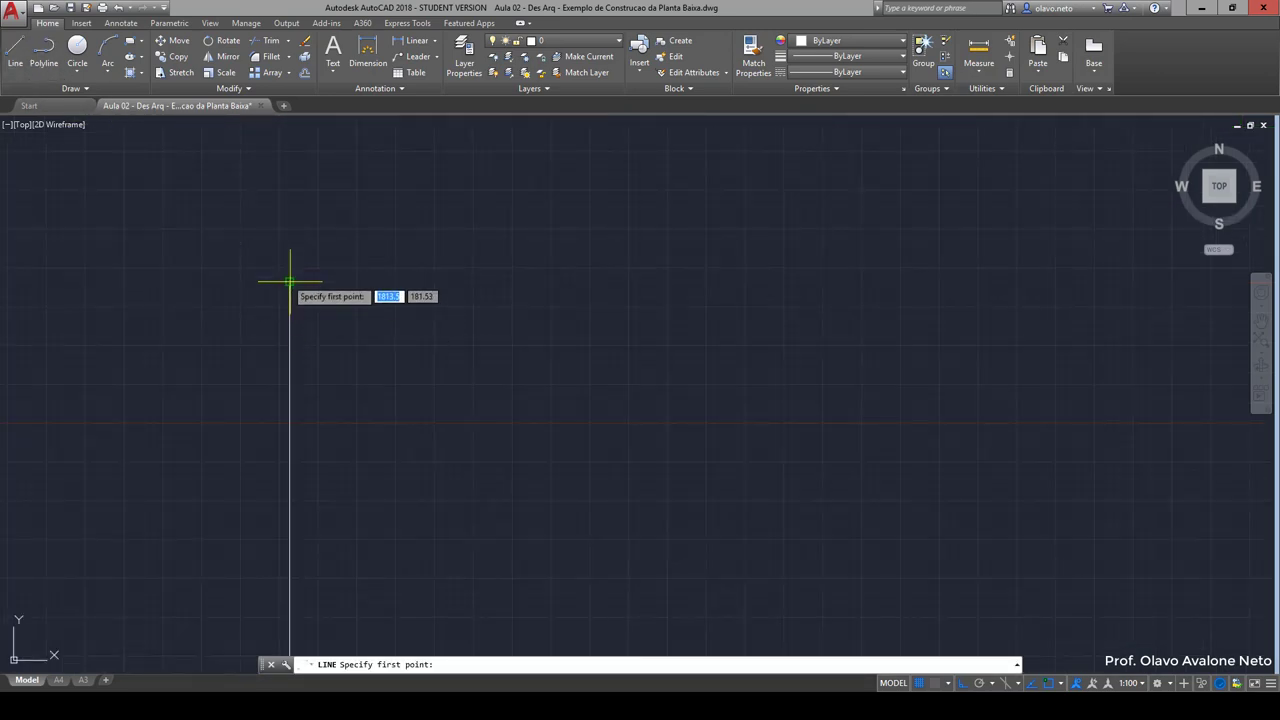
pyautogui.click(290, 281)
pyautogui.scroll(-3, 115, 287)
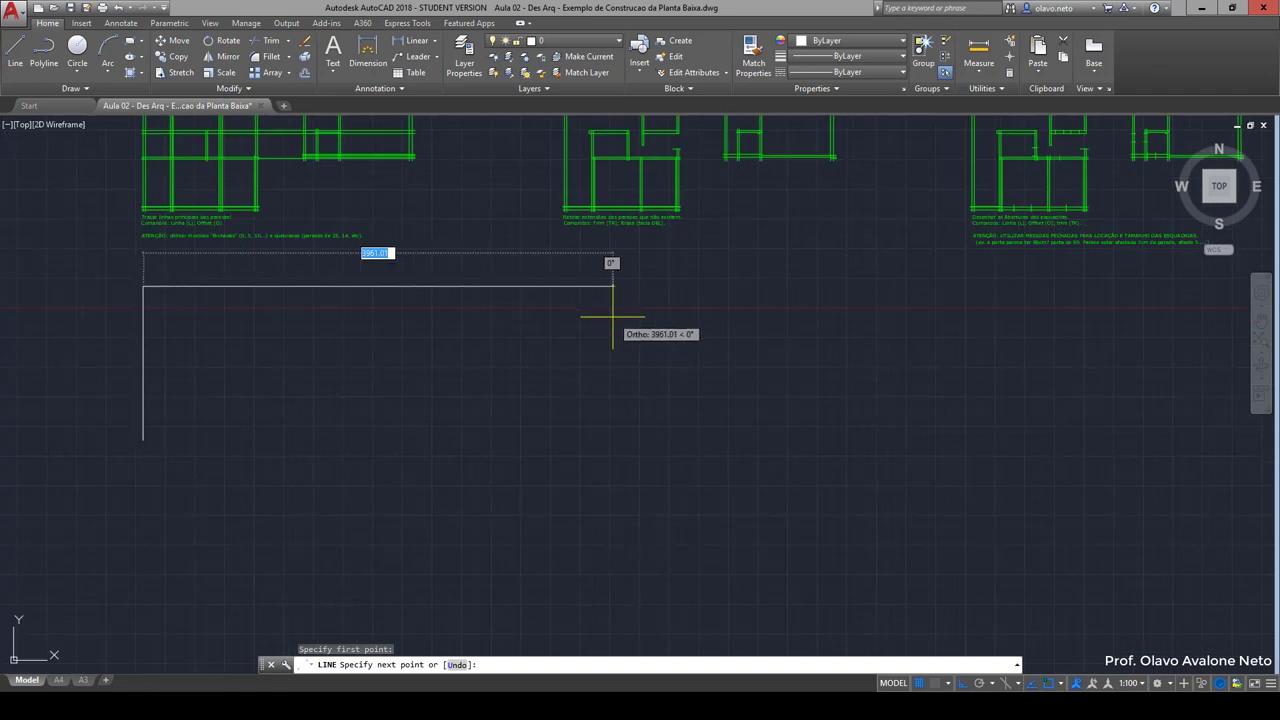
pyautogui.write('2420')
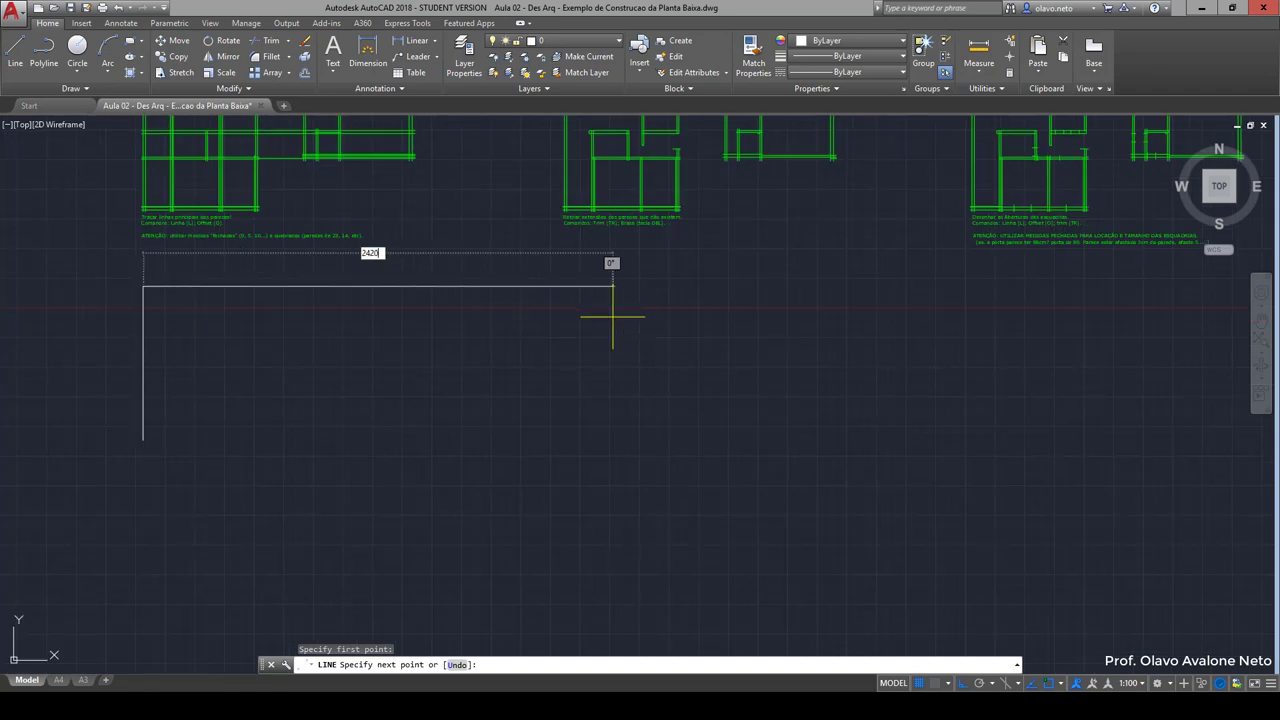
pyautogui.press('Return')
pyautogui.press('Return')
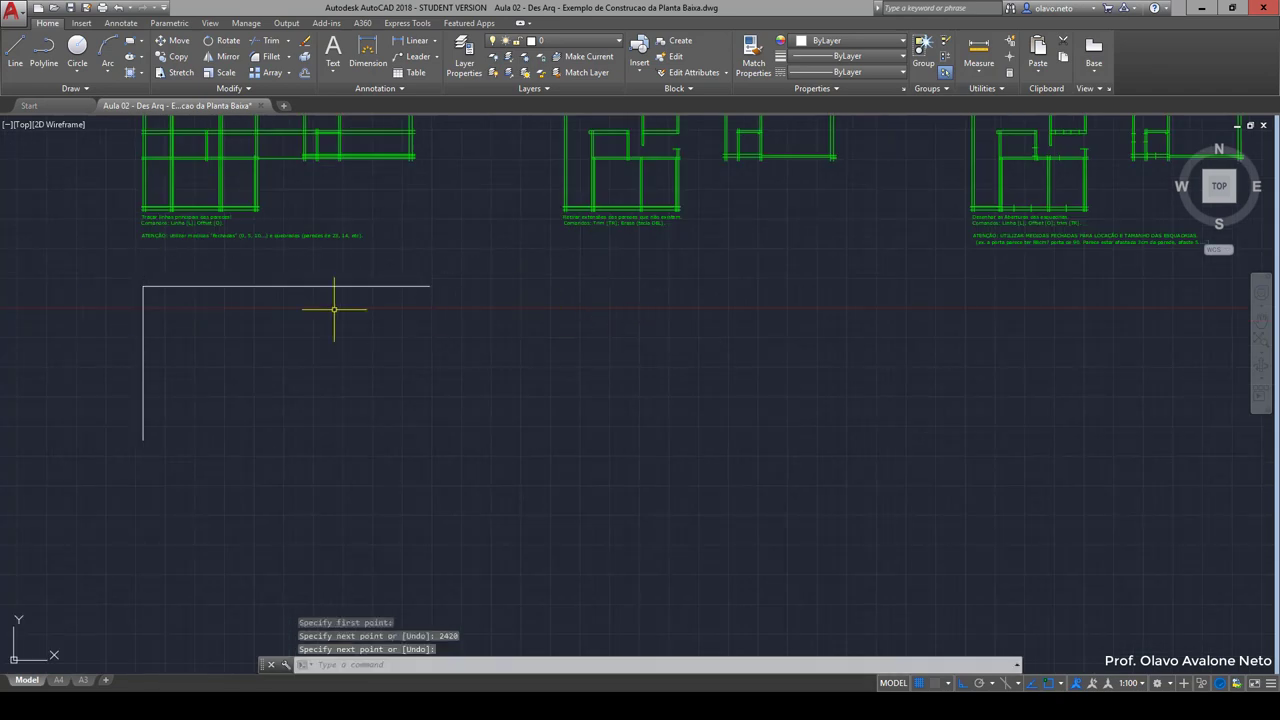
pyautogui.moveTo(337, 303); pyautogui.dragTo(419, 311, button='middle')
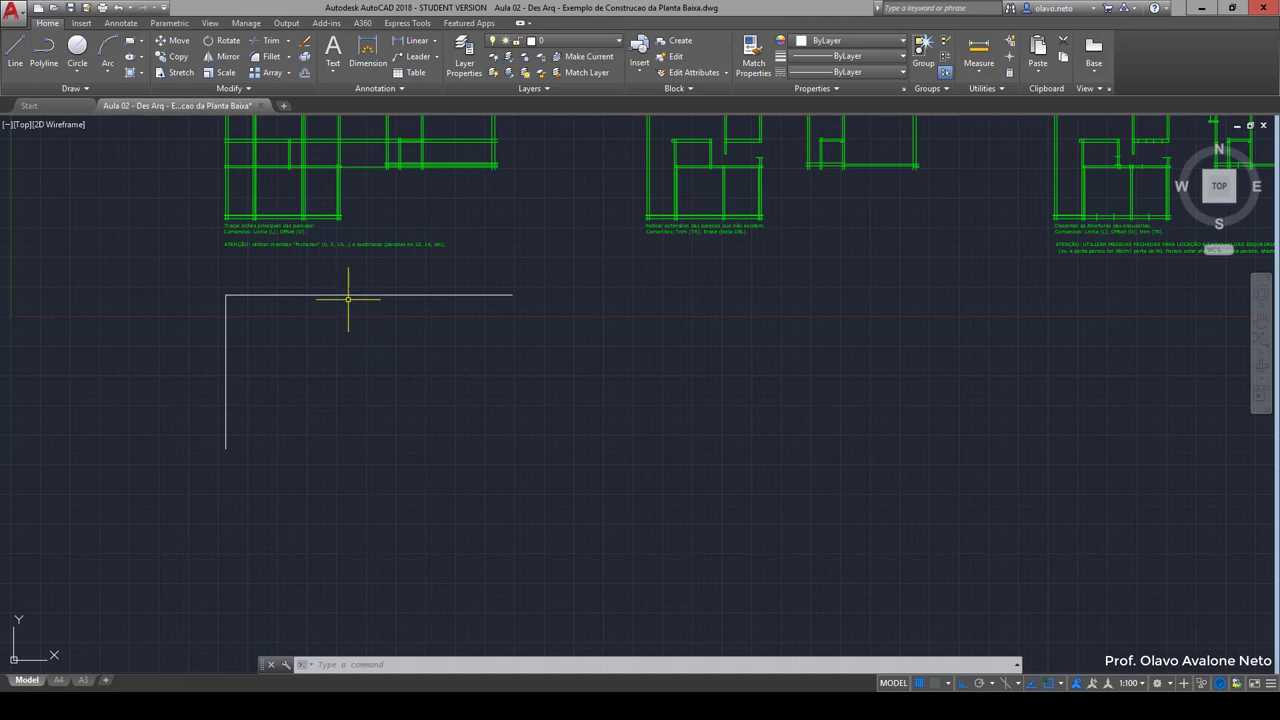
pyautogui.press('ctrl')
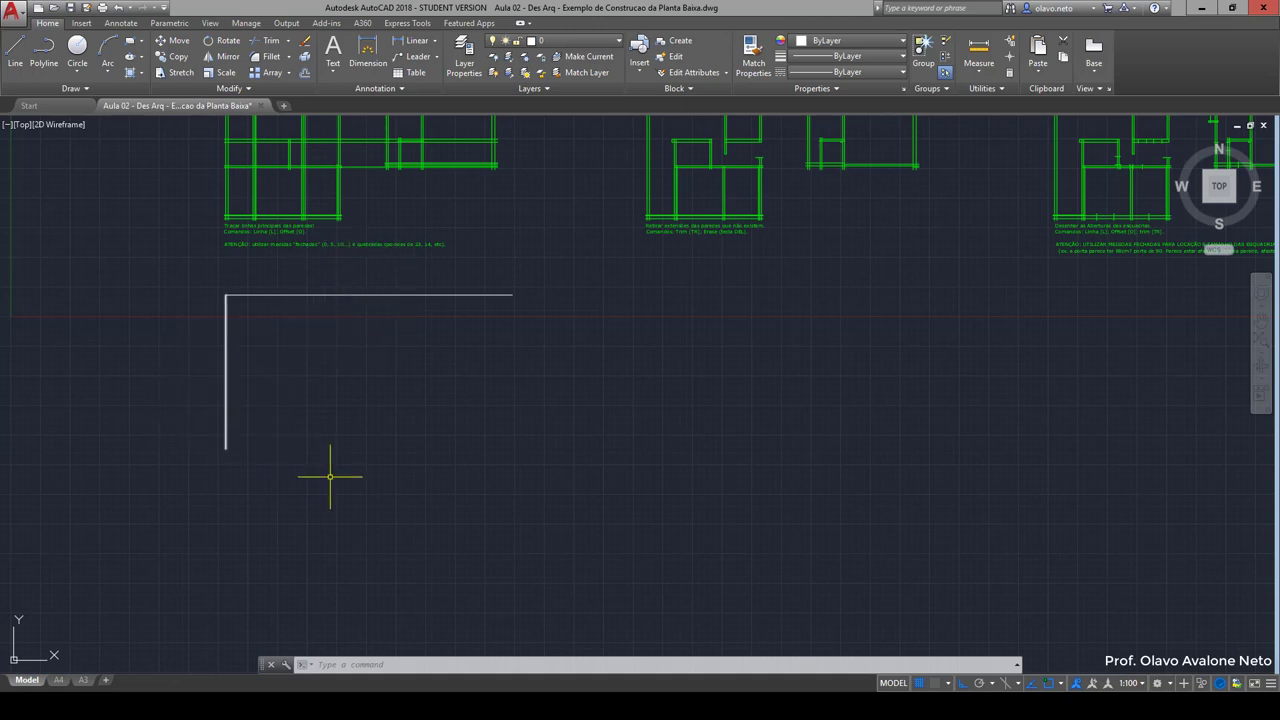
pyautogui.scroll(2, 277, 334)
# Zoom in and pan to frame the L-shaped wall corner
pyautogui.scroll(4, 277, 334)
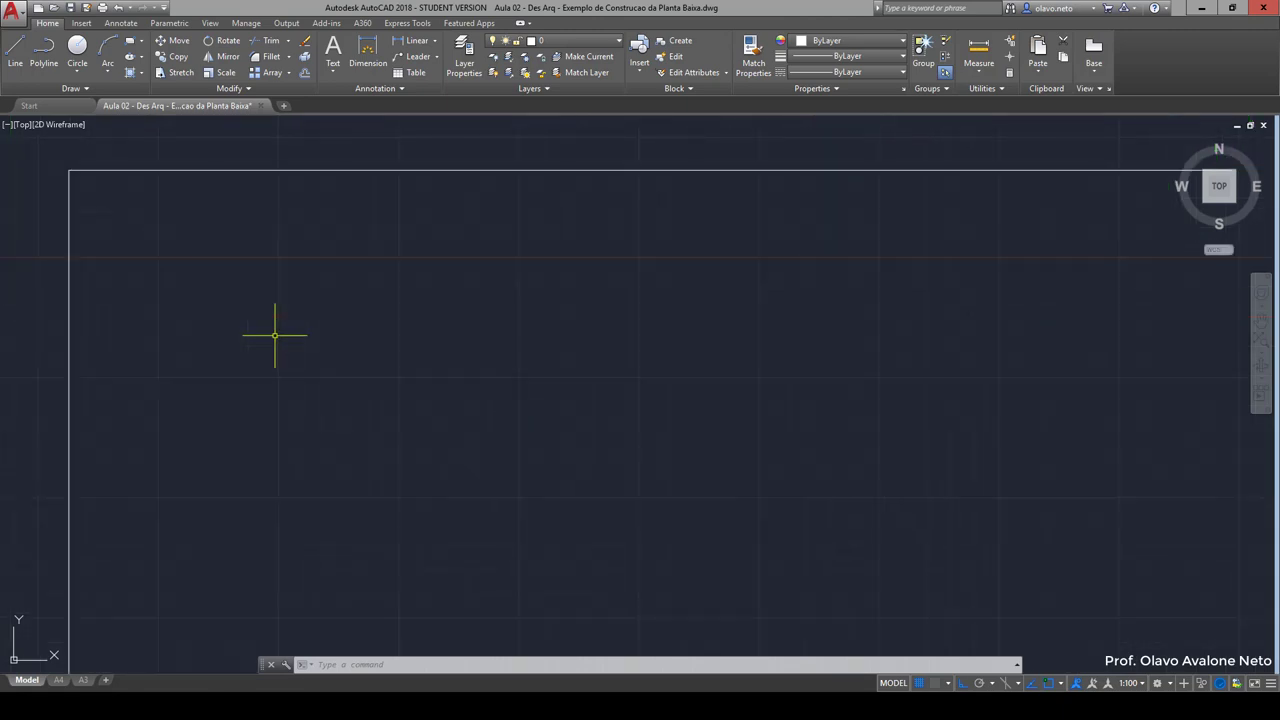
pyautogui.moveTo(242, 336); pyautogui.dragTo(286, 355, button='middle')
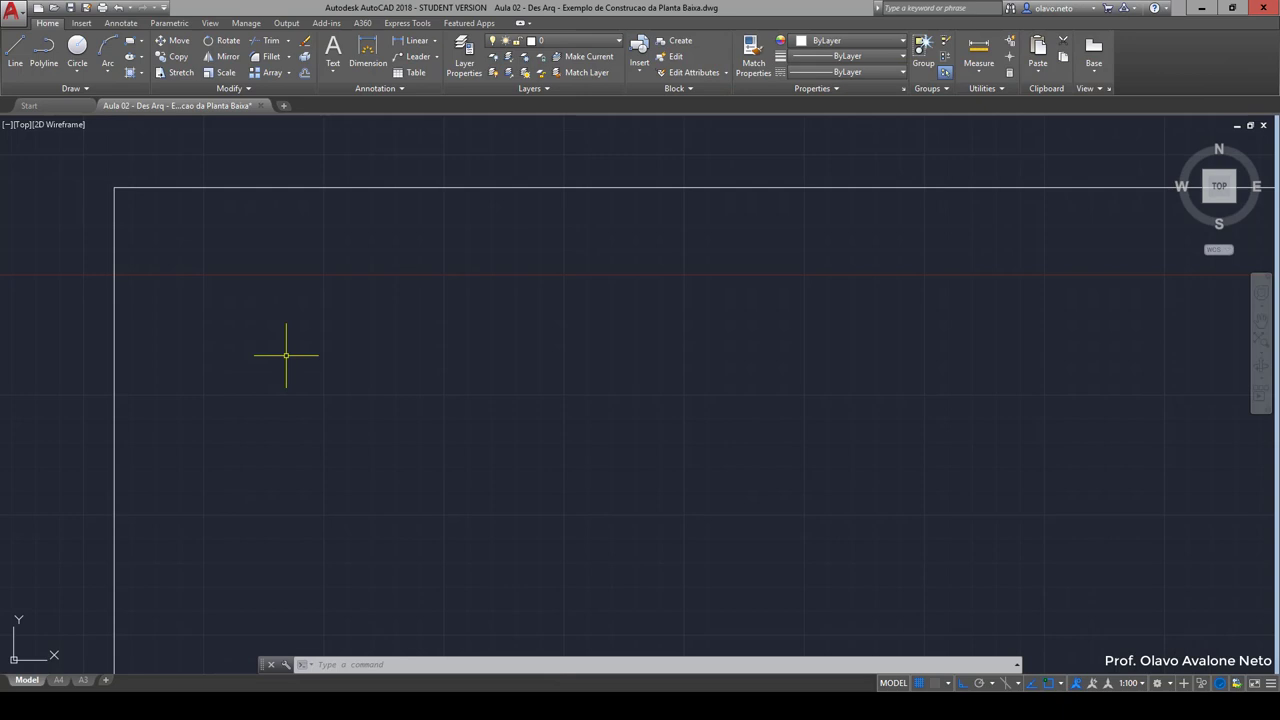
pyautogui.moveTo(286, 355); pyautogui.dragTo(286, 367, button='middle')
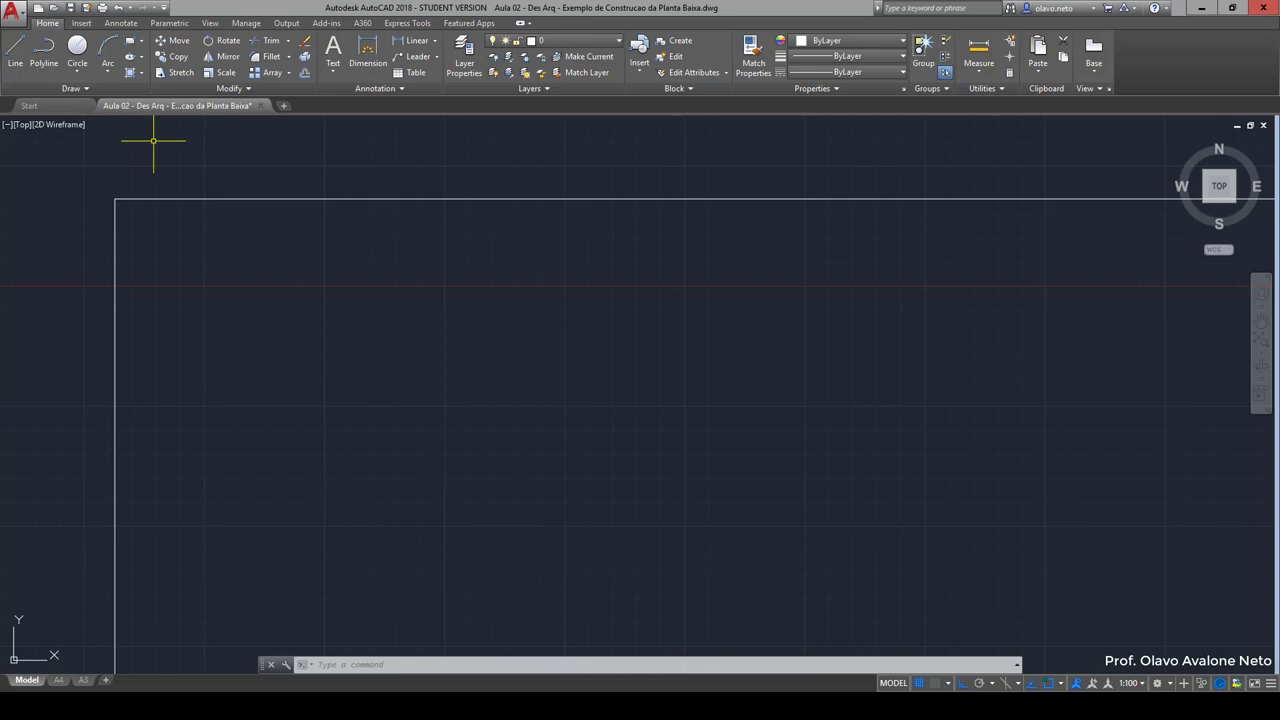
# Offset the top wall line 10 units downward
pyautogui.write('o')
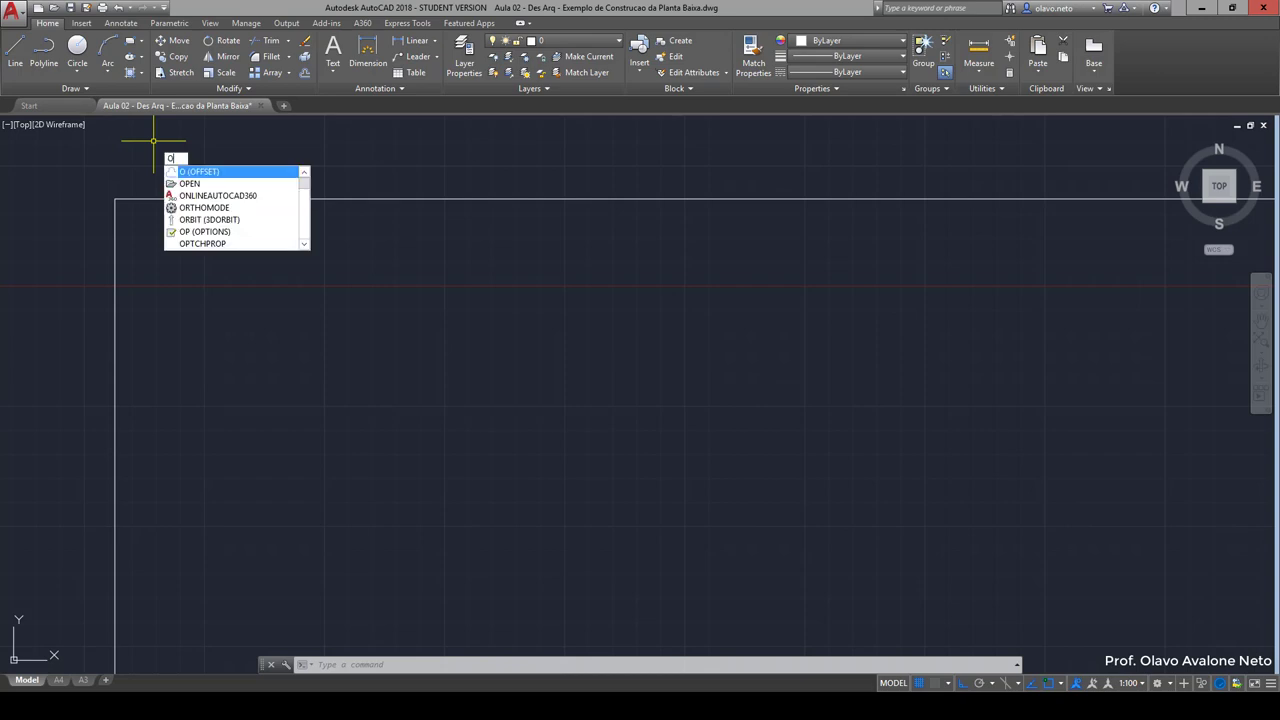
pyautogui.press('Return')
pyautogui.write('10')
pyautogui.press('Return')
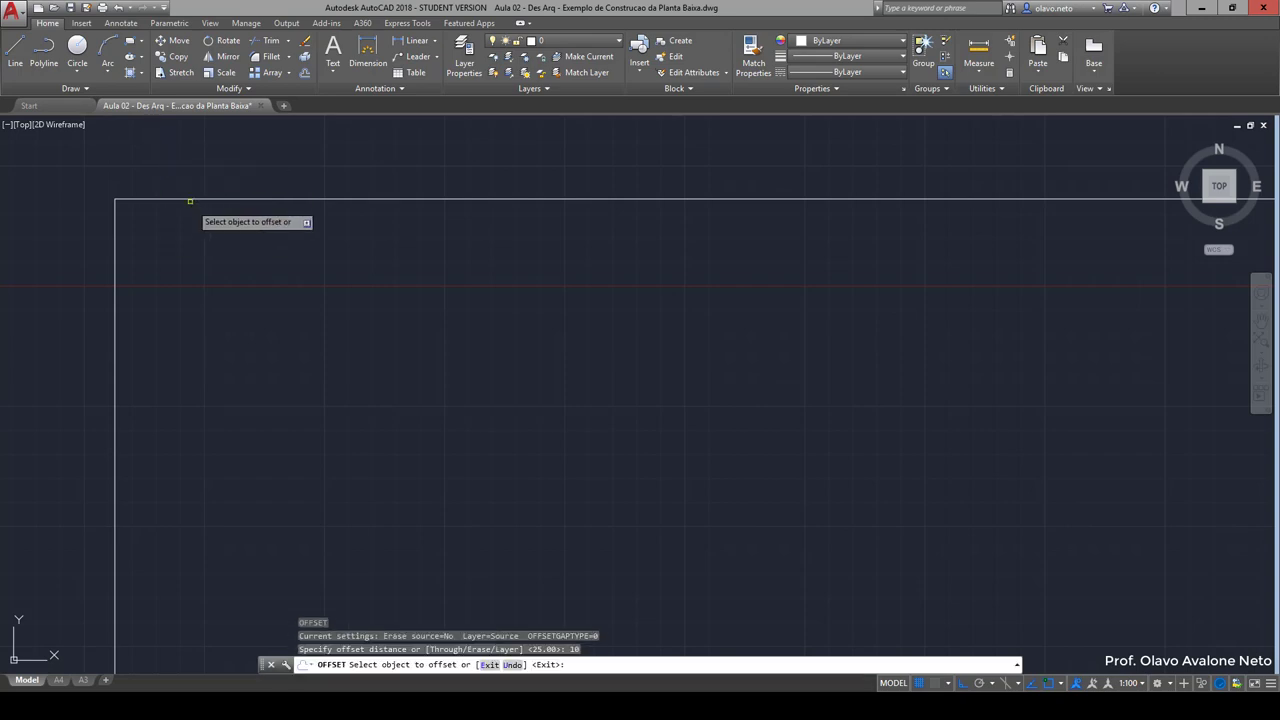
pyautogui.click(180, 200)
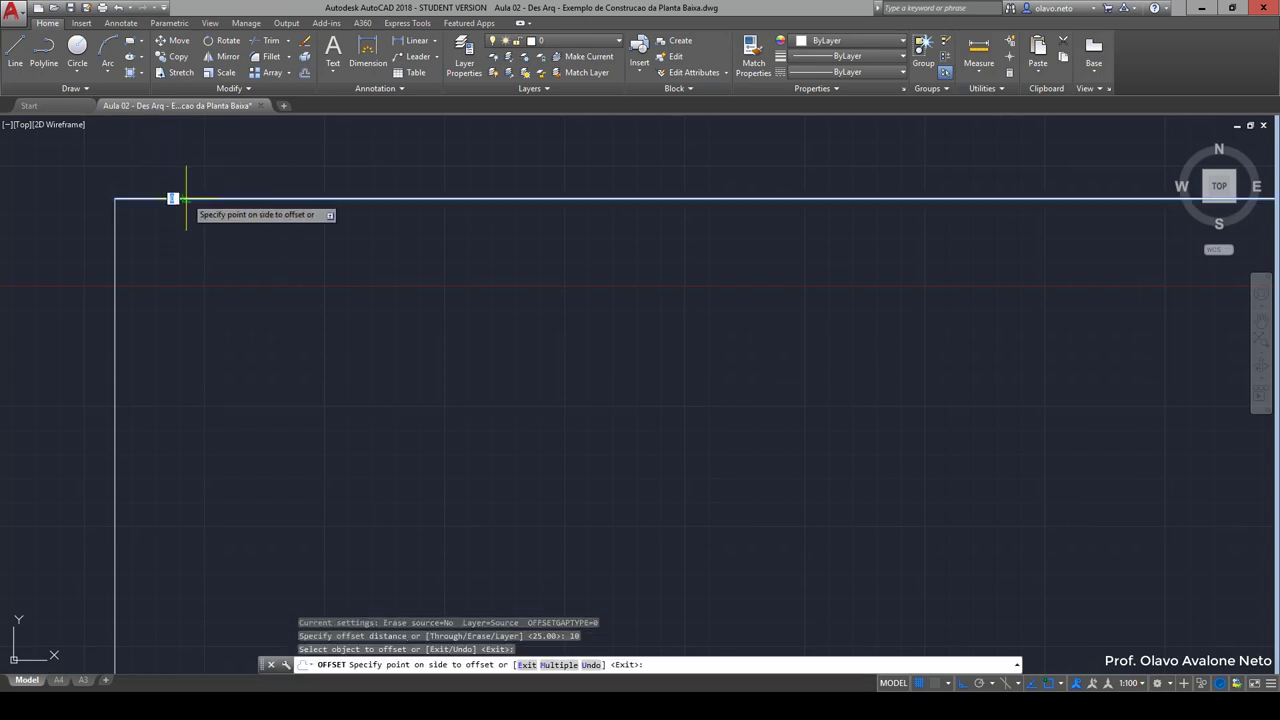
pyautogui.click(183, 285)
pyautogui.press('Return')
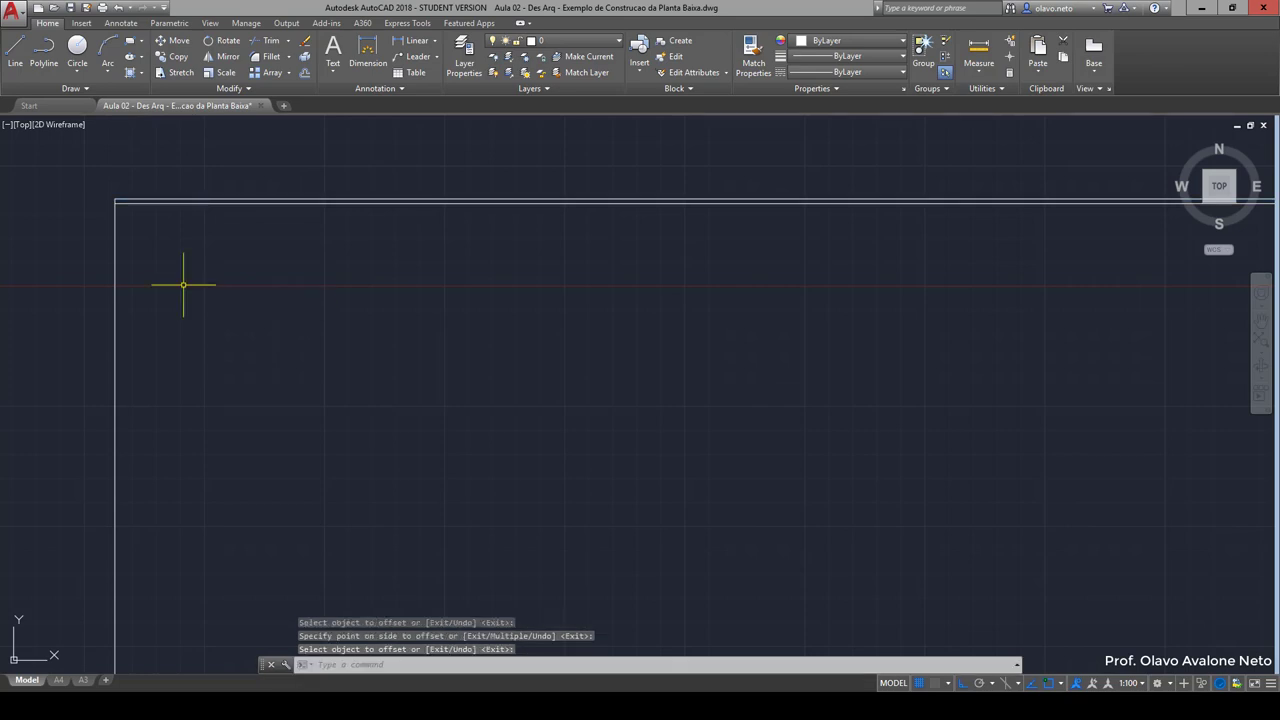
# Offset the top wall line 20 units downward
pyautogui.press('Return')
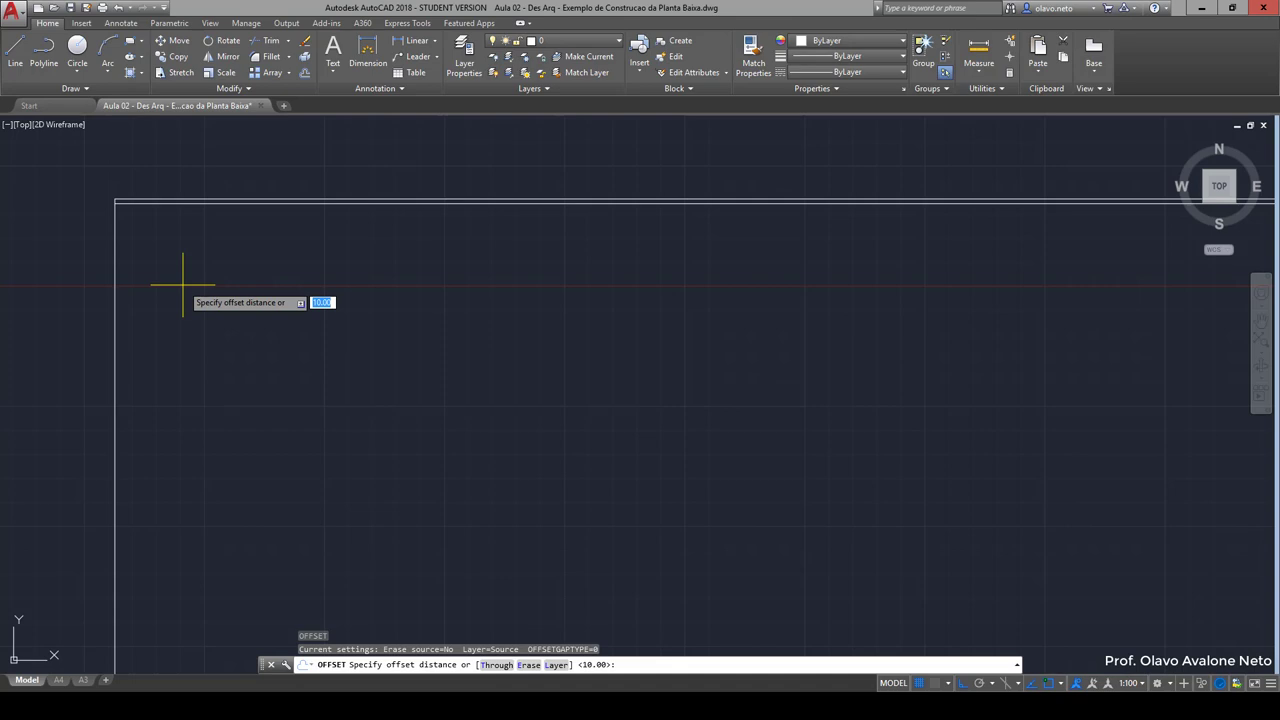
pyautogui.write('15')
pyautogui.press('Return')
pyautogui.write('20')
pyautogui.press('Return')
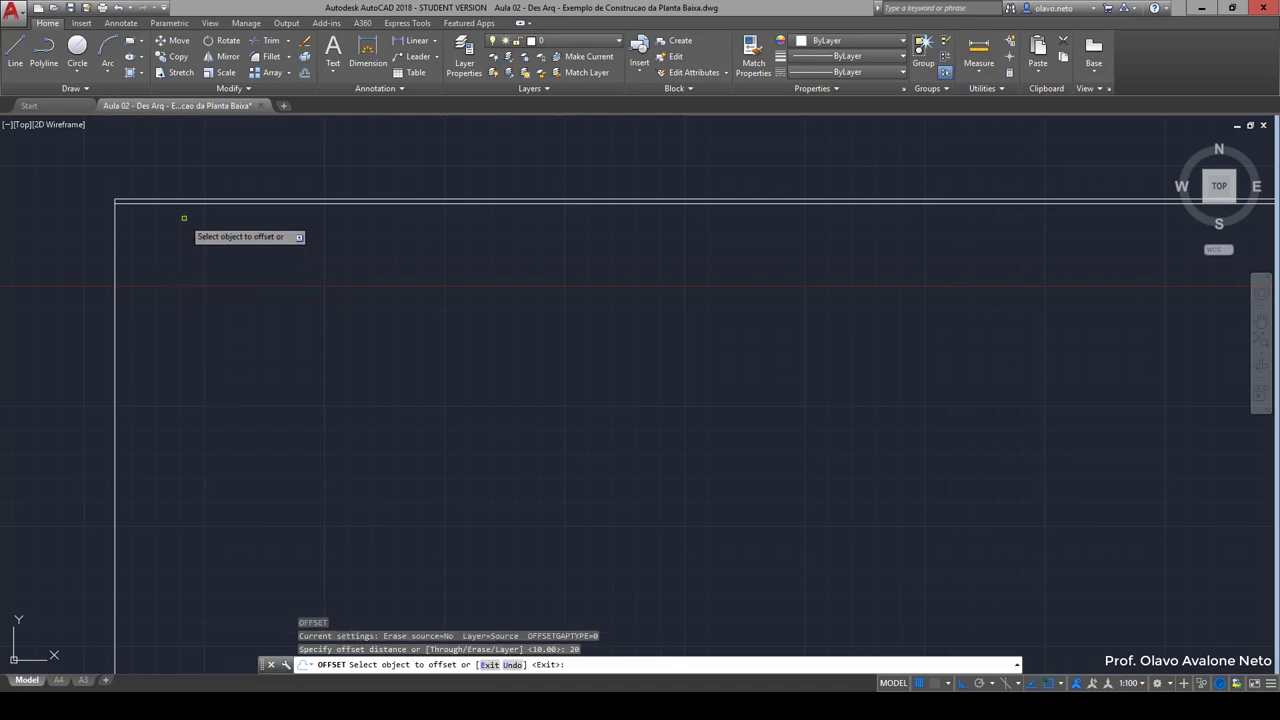
pyautogui.click(186, 204)
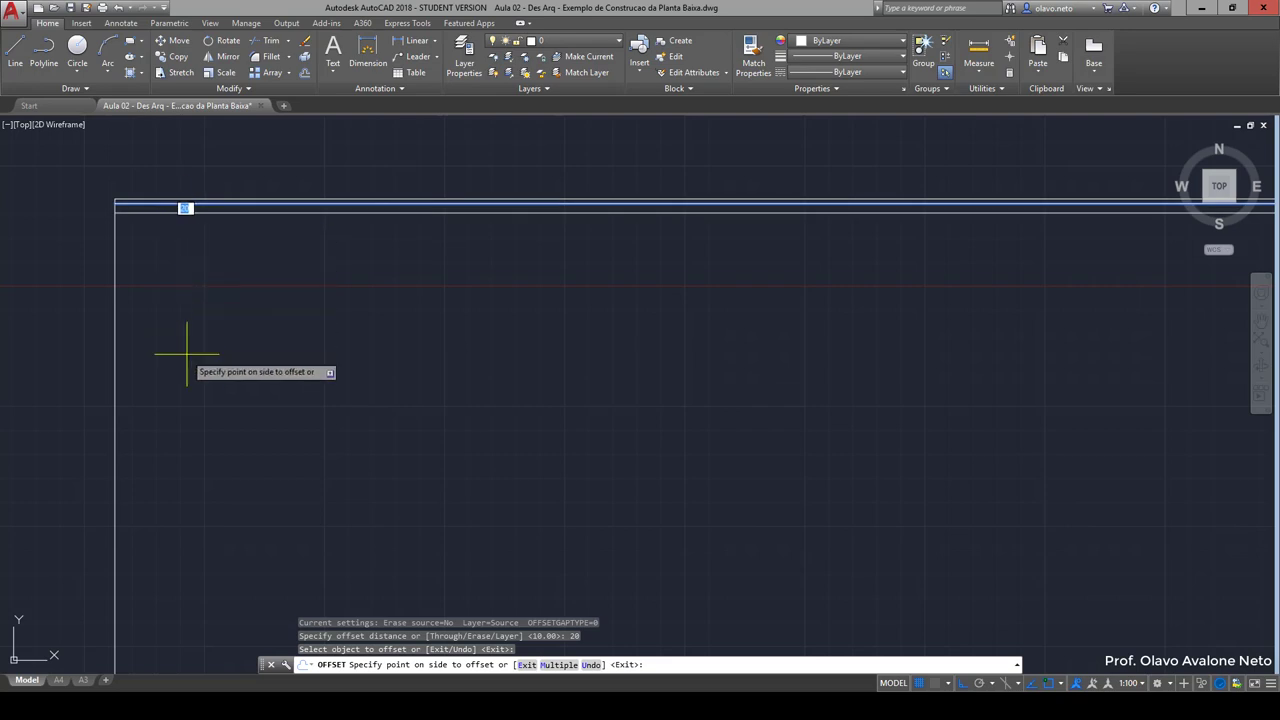
pyautogui.click(180, 350)
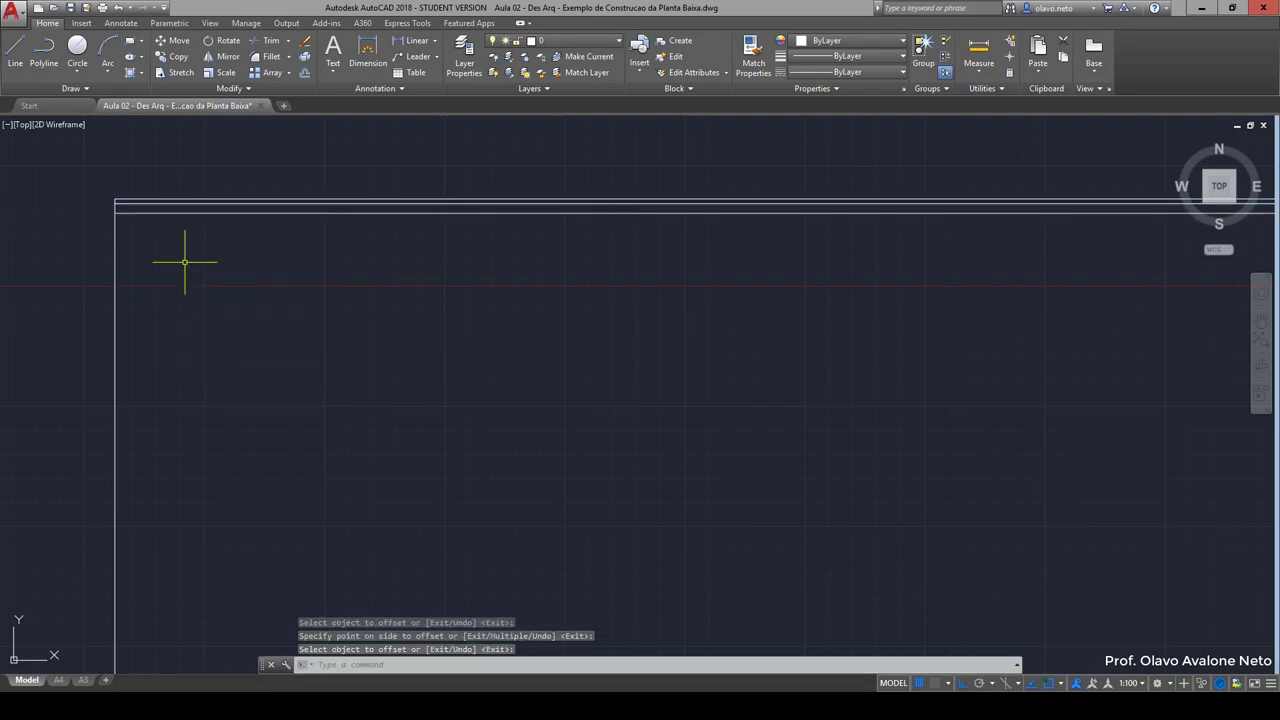
# Window-select the two top wall lines, then clear the selection
pyautogui.scroll(5, 180, 226)
pyautogui.click(181, 226)
pyautogui.scroll(2, 213, 262)
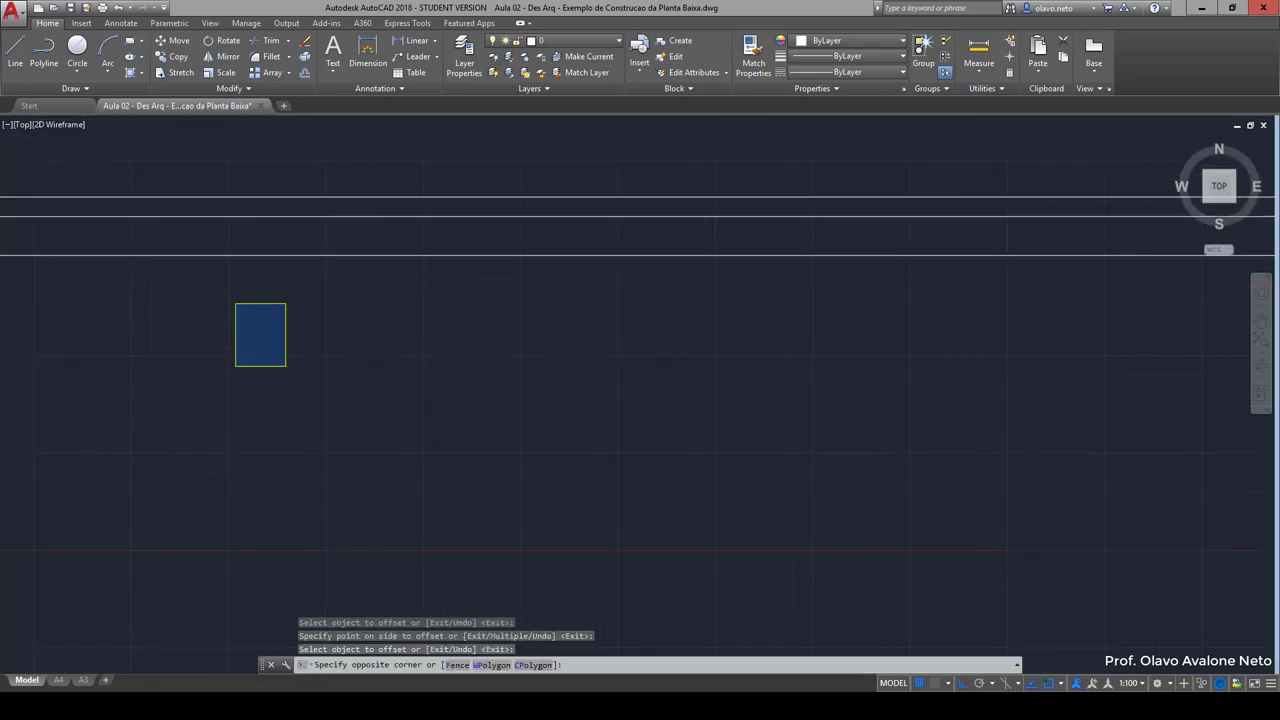
pyautogui.click(243, 294)
pyautogui.click(171, 228)
pyautogui.scroll(-2, 521, 322)
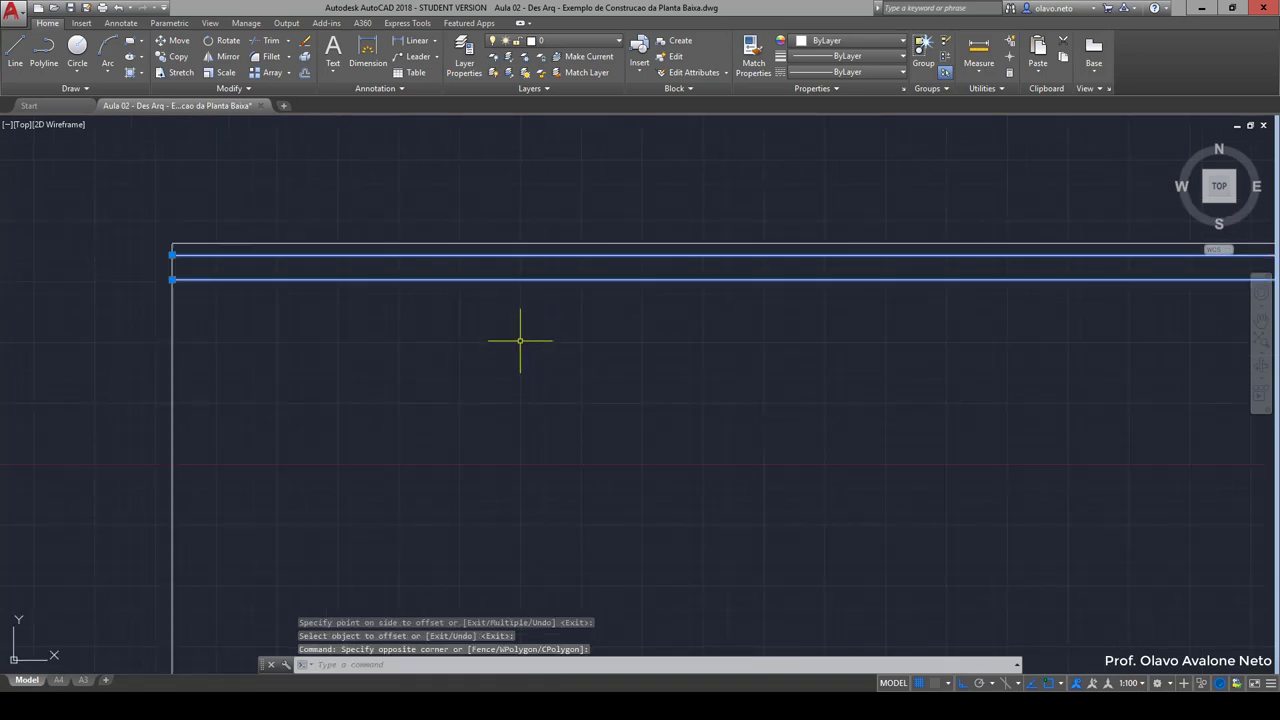
pyautogui.press('Escape')
pyautogui.press('Escape')
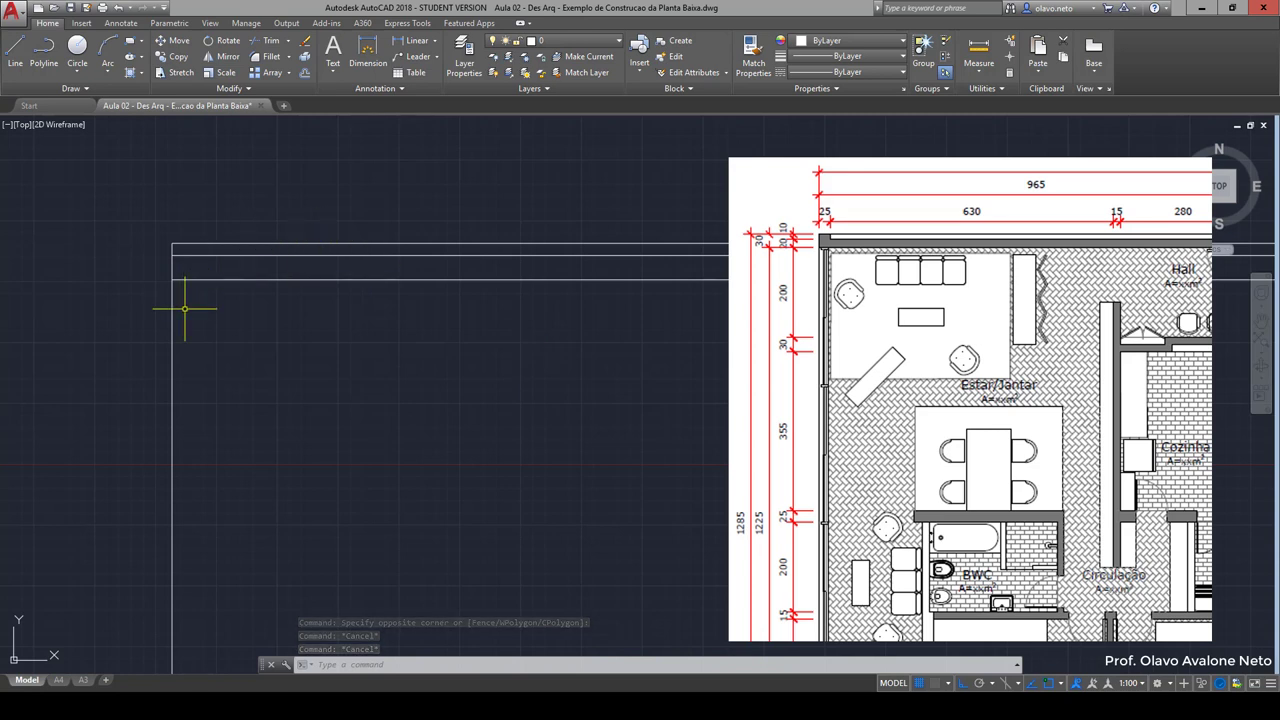
# Offset the vertical left wall line 20 units to its right with OFFSET
pyautogui.write('o')
pyautogui.press('Return')
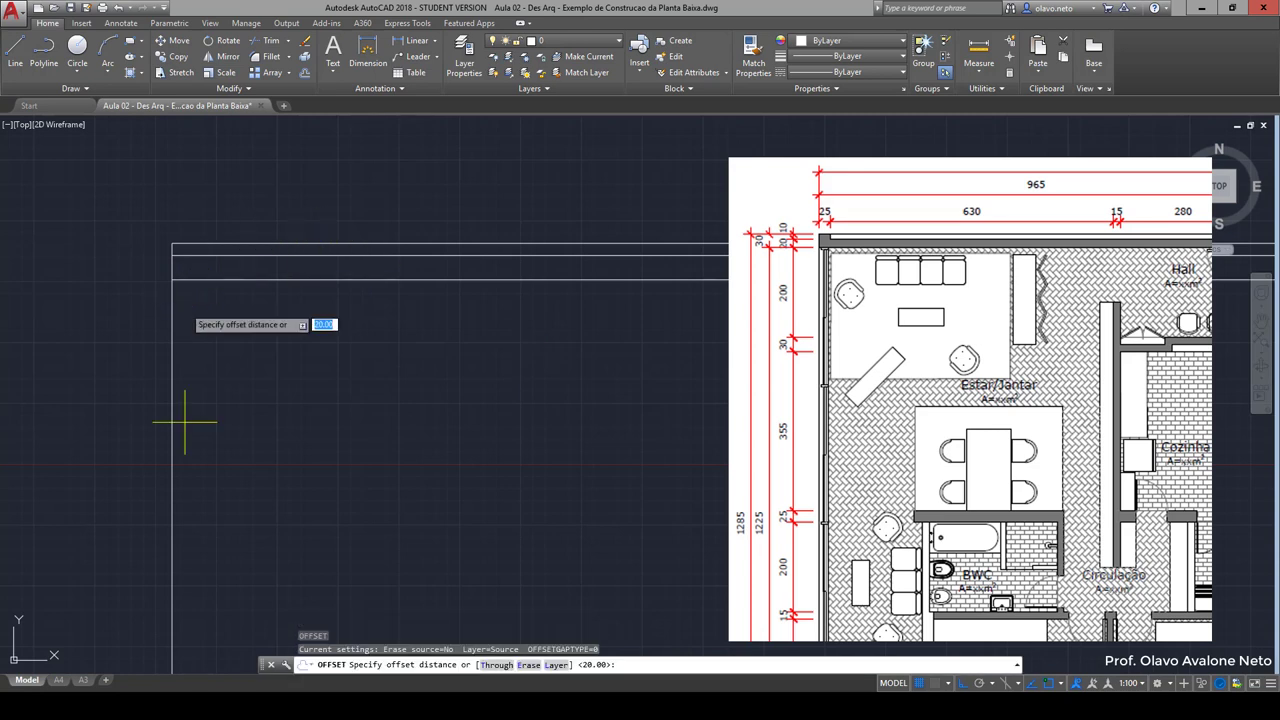
pyautogui.press('Return')
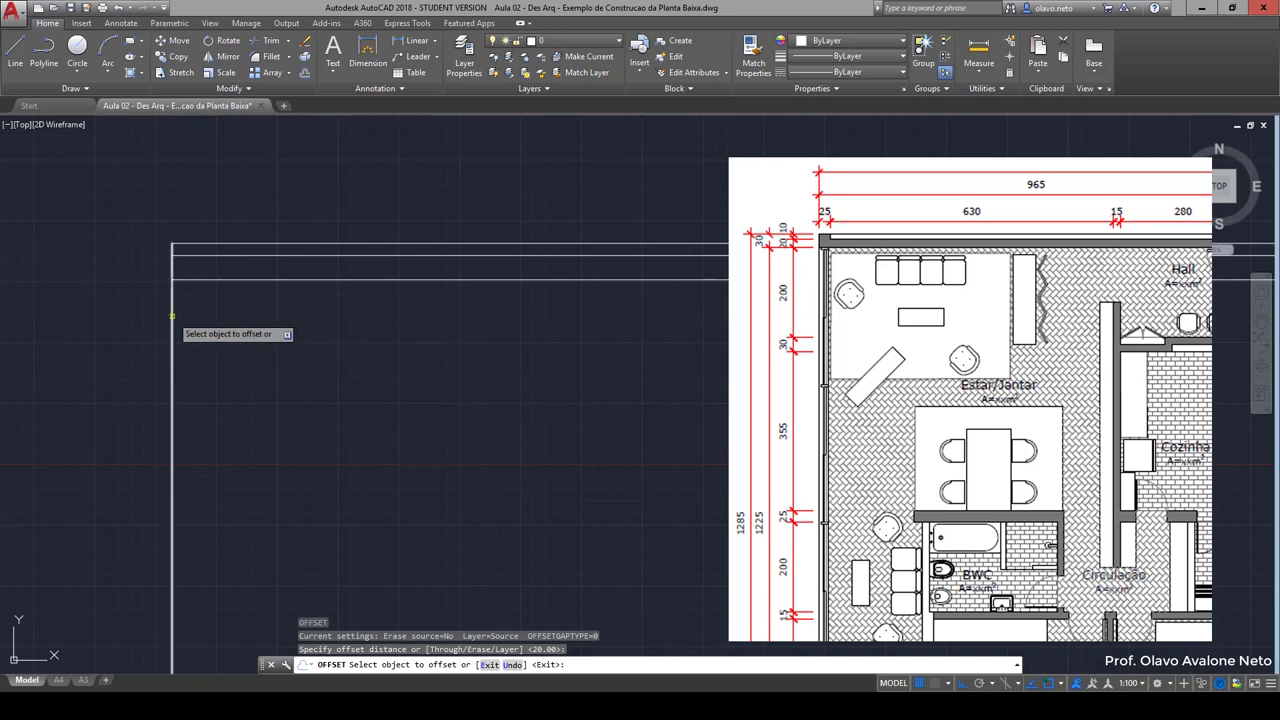
pyautogui.click(172, 316)
pyautogui.click(229, 333)
pyautogui.press('Return')
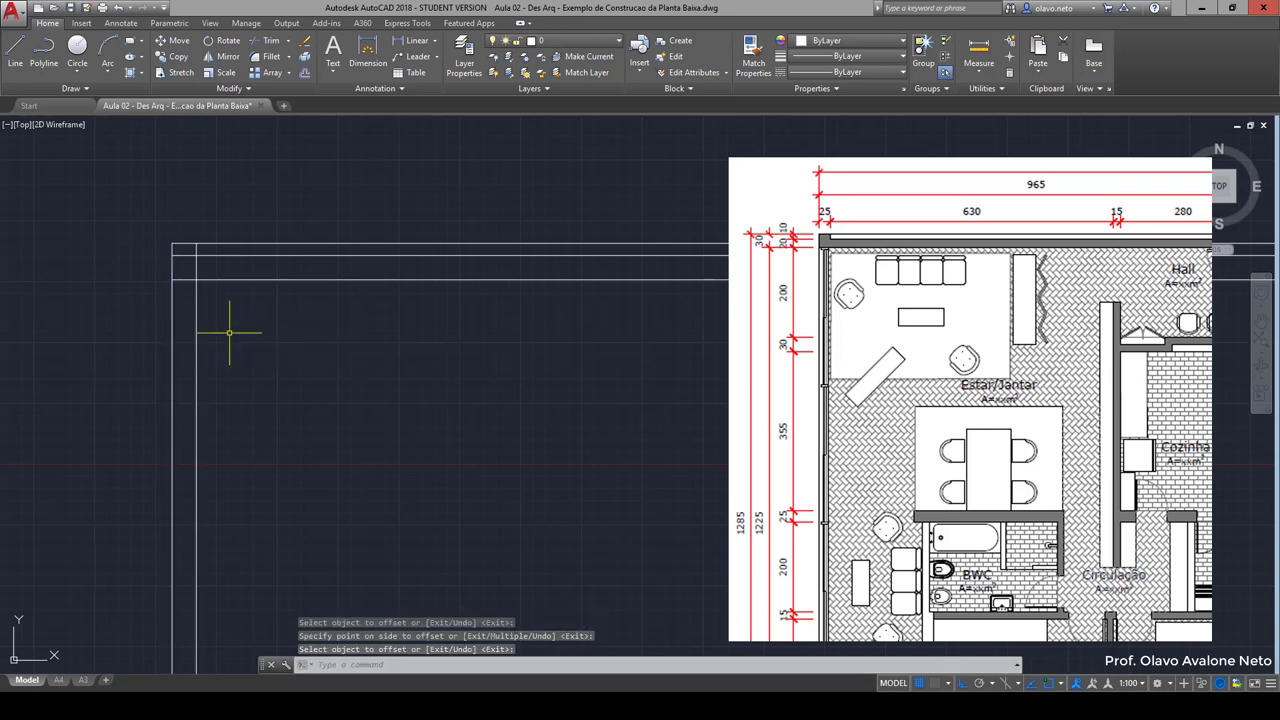
pyautogui.scroll(-2, 172, 242)
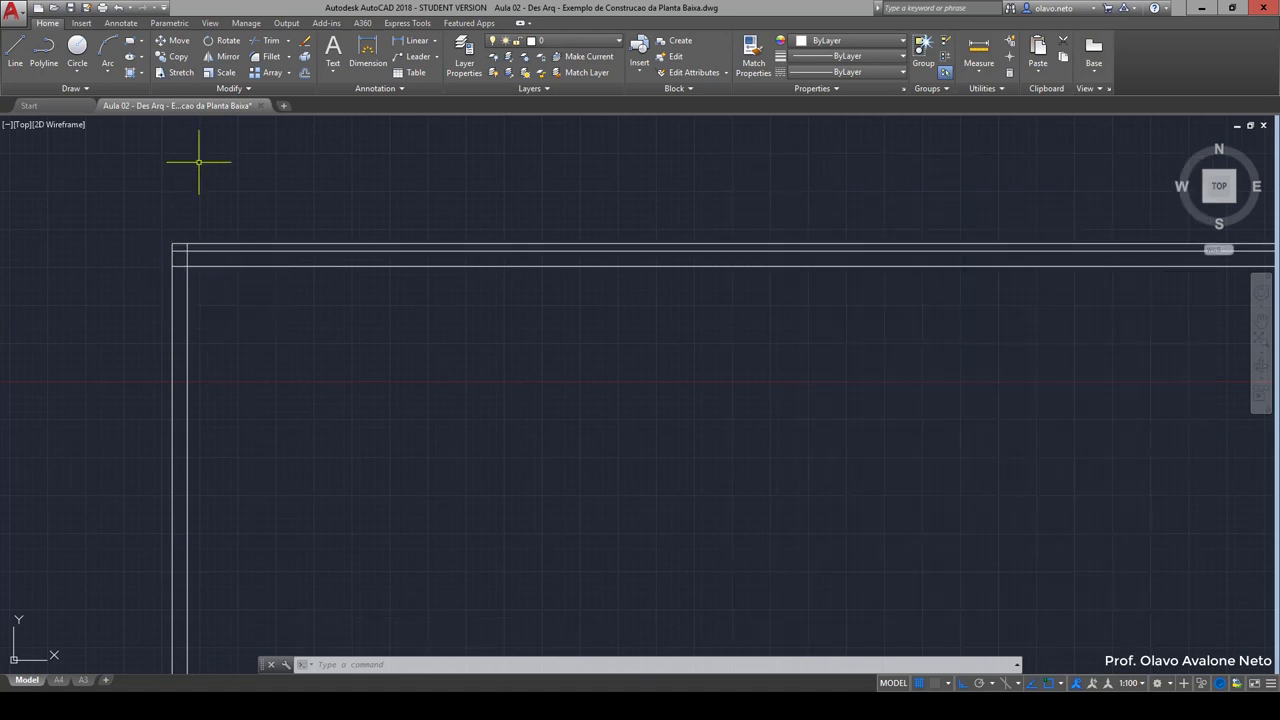
pyautogui.moveTo(200, 163); pyautogui.dragTo(148, 590, button='middle')
pyautogui.moveTo(351, 289); pyautogui.dragTo(366, 567, button='middle')
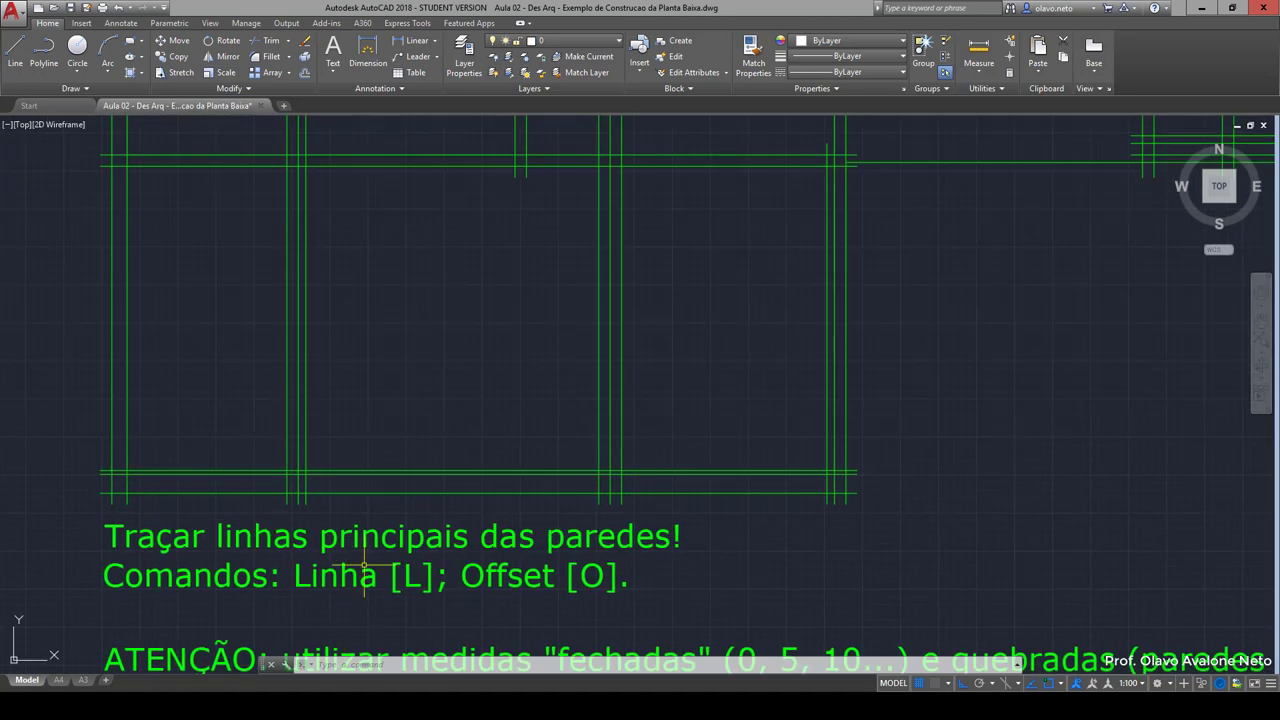
pyautogui.scroll(-1, 398, 380)
pyautogui.scroll(-3, 396, 387)
pyautogui.moveTo(427, 349); pyautogui.dragTo(399, 429, button='middle')
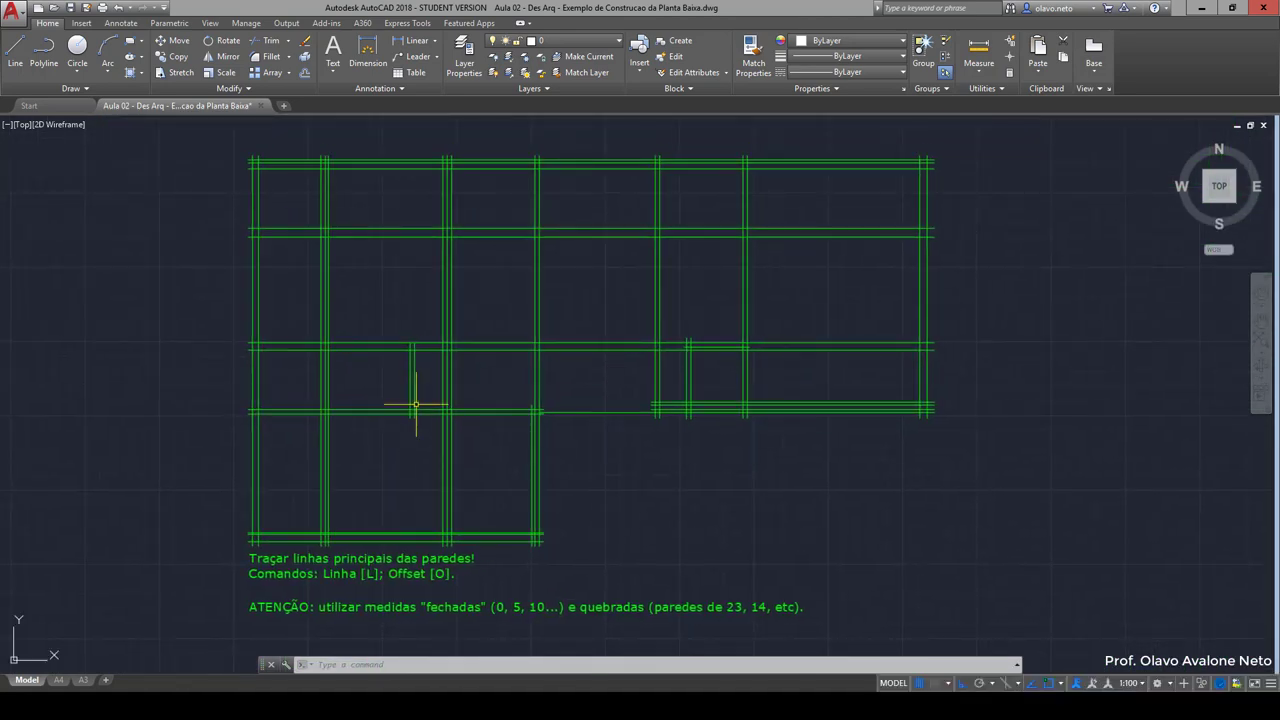
pyautogui.write('z')
pyautogui.press('Return')
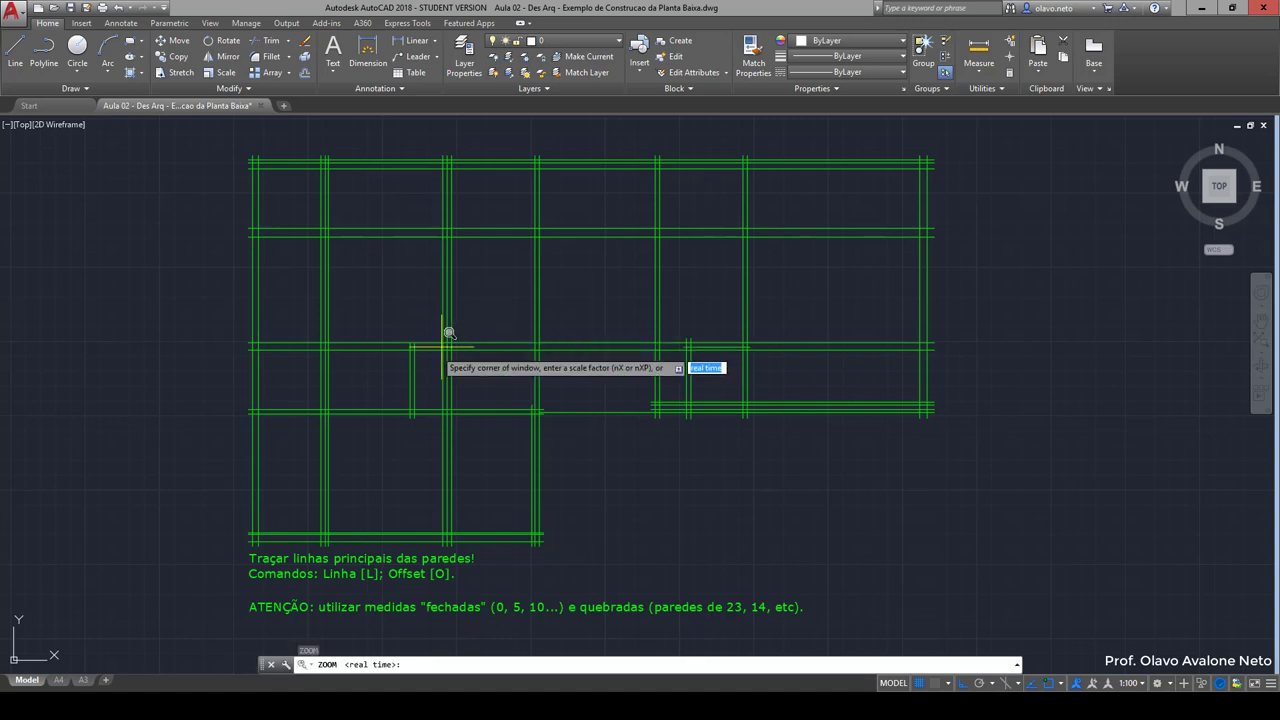
pyautogui.click(235, 554)
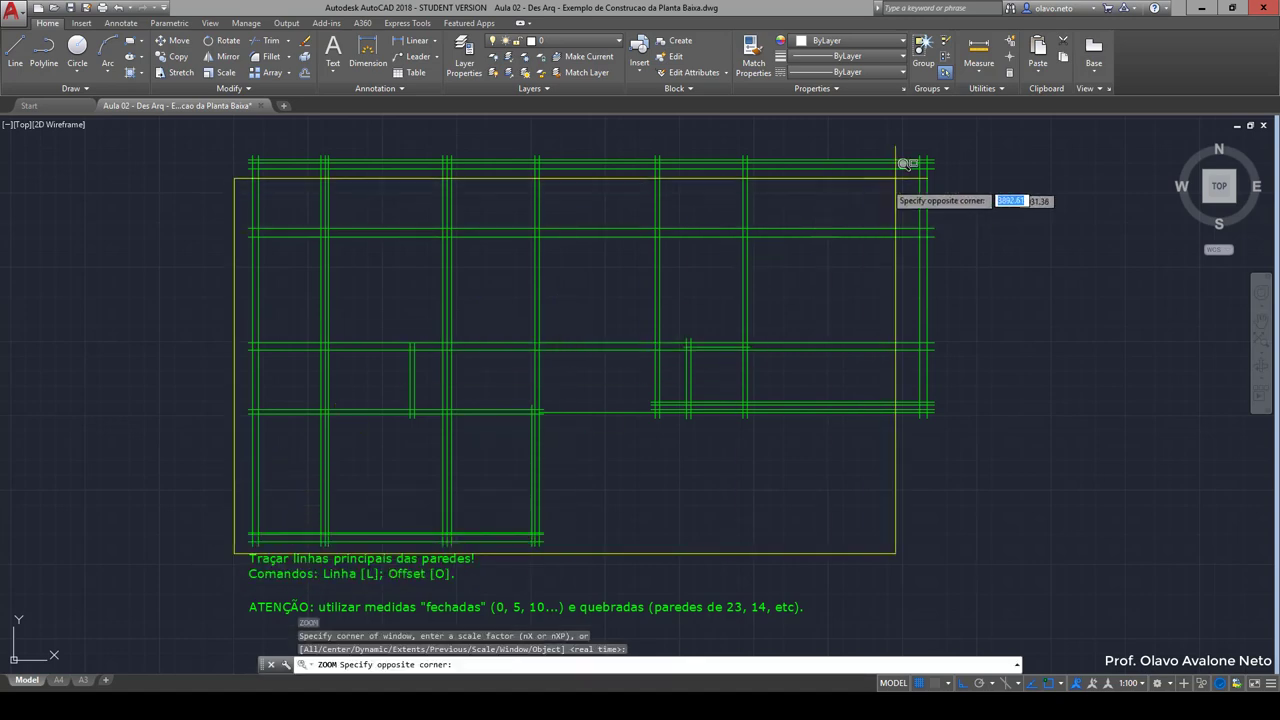
pyautogui.click(955, 152)
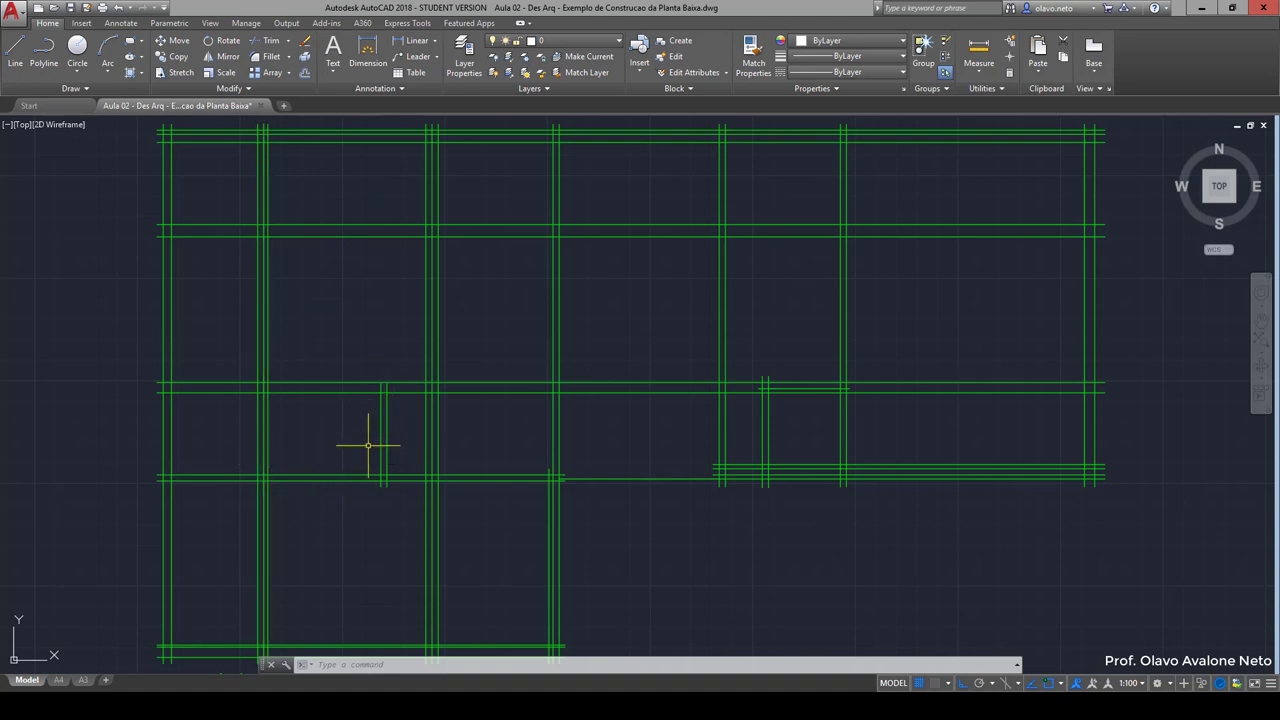
pyautogui.scroll(2, 385, 445)
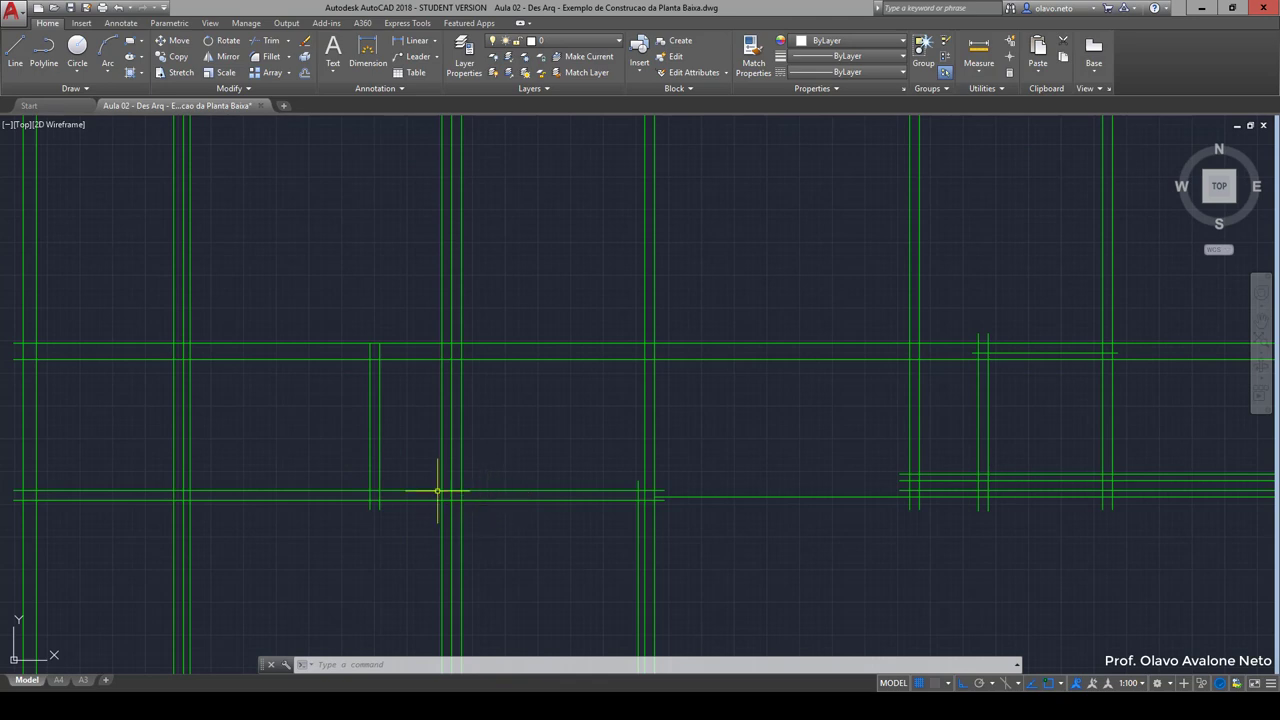
pyautogui.scroll(-4, 400, 470)
pyautogui.moveTo(863, 443); pyautogui.dragTo(166, 452, button='middle')
pyautogui.moveTo(455, 541); pyautogui.dragTo(387, 485, button='middle')
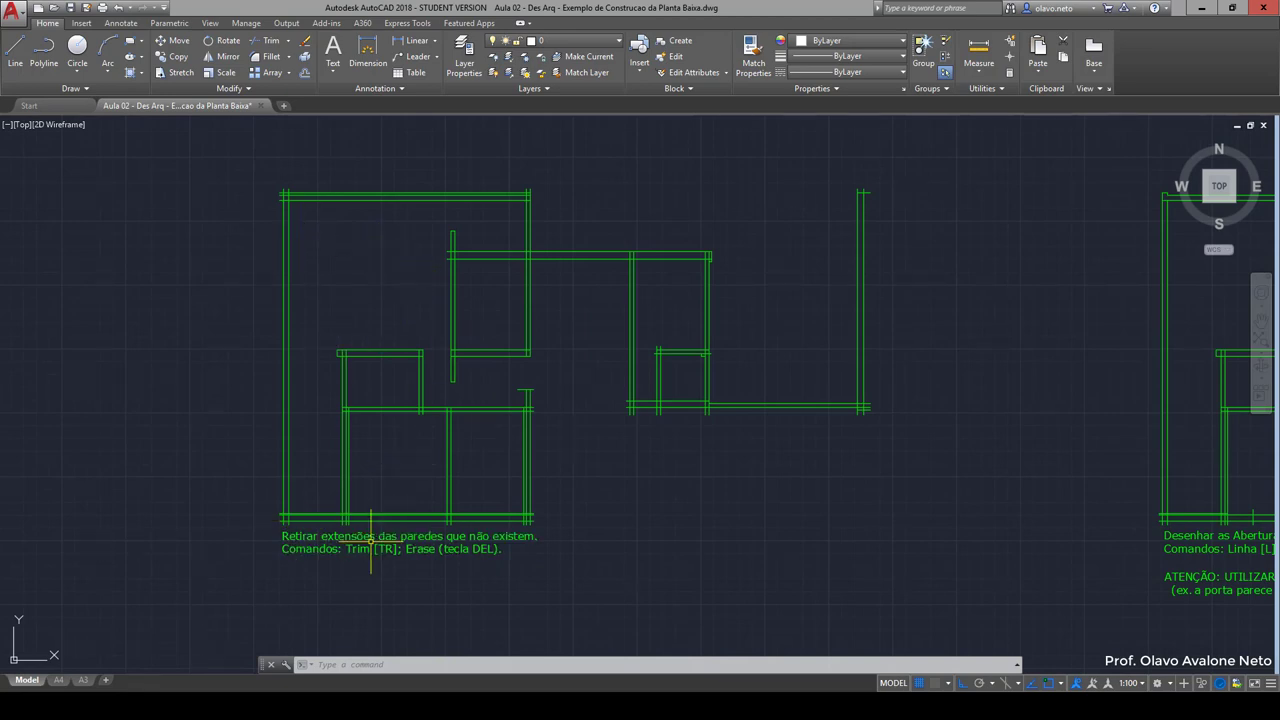
pyautogui.scroll(2, 375, 548)
pyautogui.scroll(-2, 379, 305)
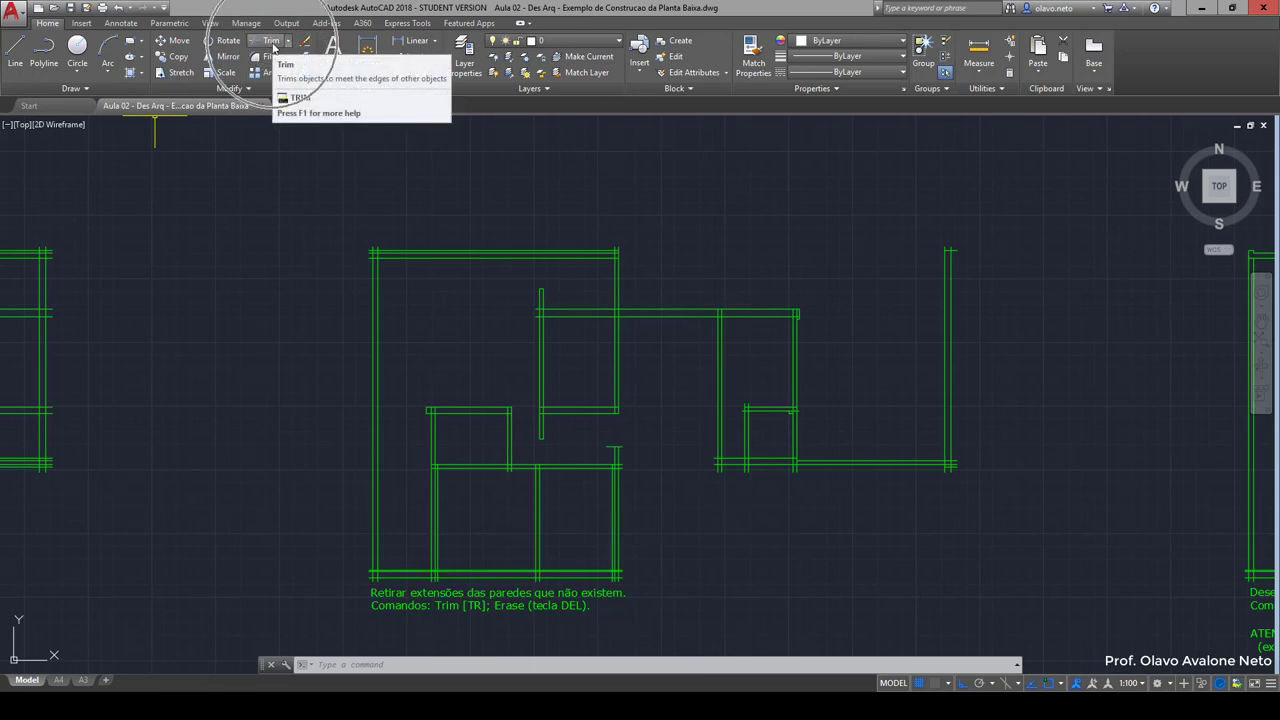
pyautogui.scroll(5, 412, 420)
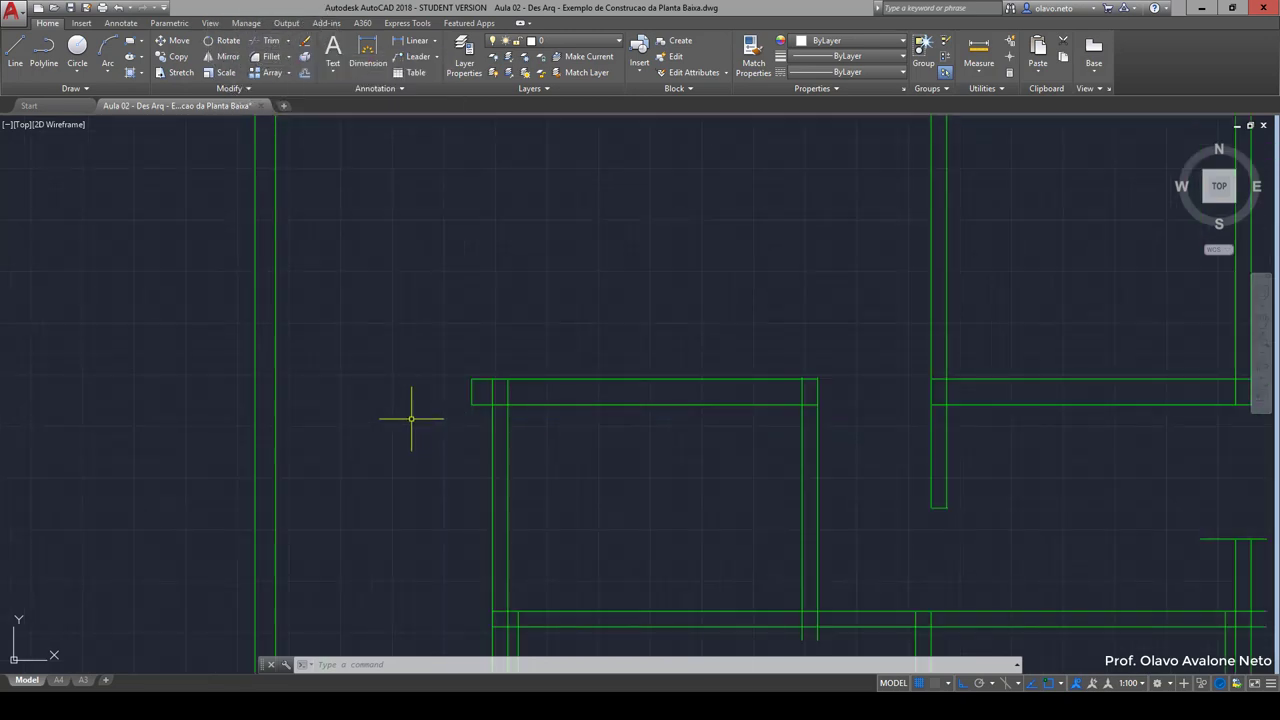
pyautogui.scroll(-3, 500, 366)
pyautogui.scroll(-2, 414, 491)
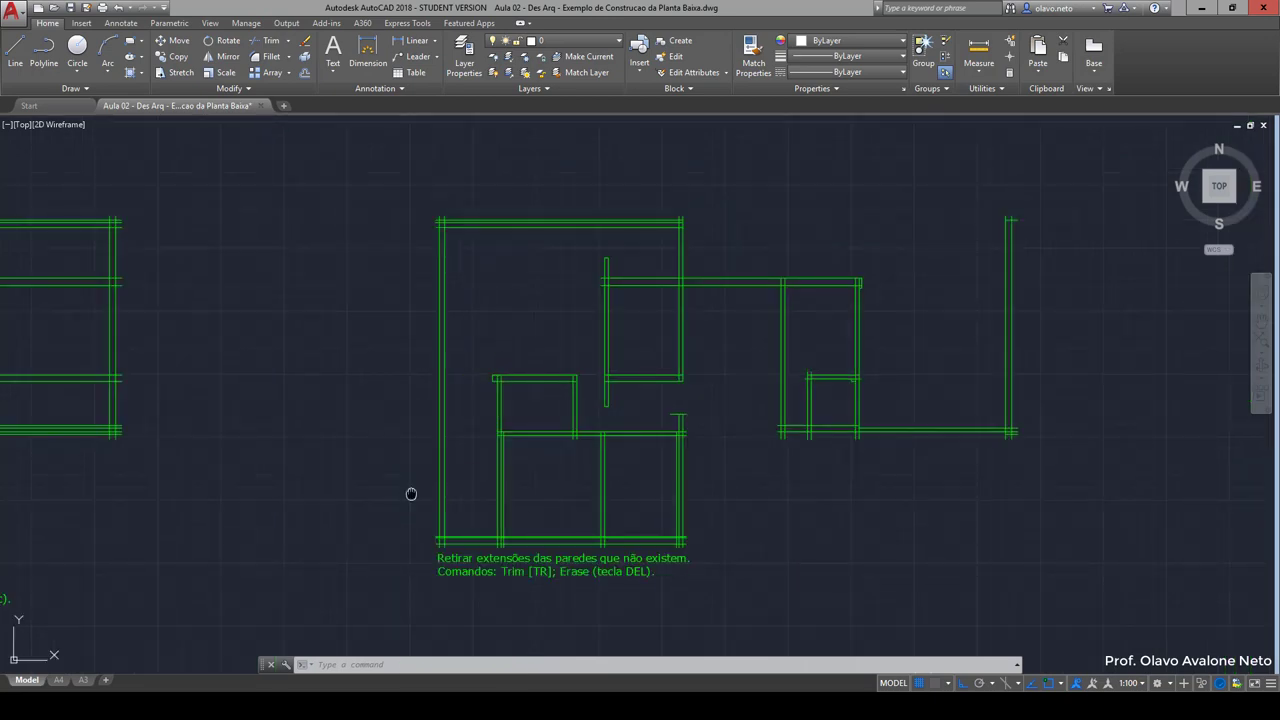
pyautogui.moveTo(414, 491); pyautogui.dragTo(482, 255, button='middle')
pyautogui.moveTo(17, 656); pyautogui.dragTo(470, 590, button='middle')
# Draw two vertical jamb lines crossing the wall lines from above to below
pyautogui.scroll(5, 609, 380)
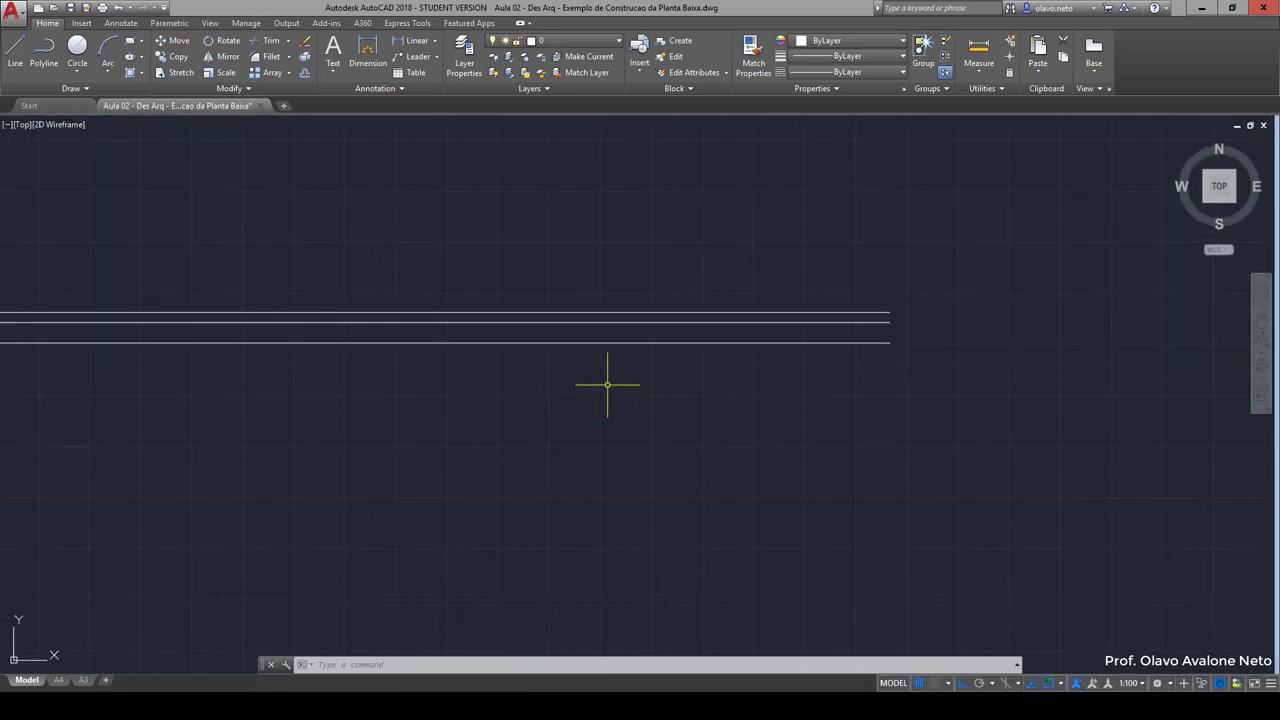
pyautogui.press('Return')
pyautogui.click(542, 225)
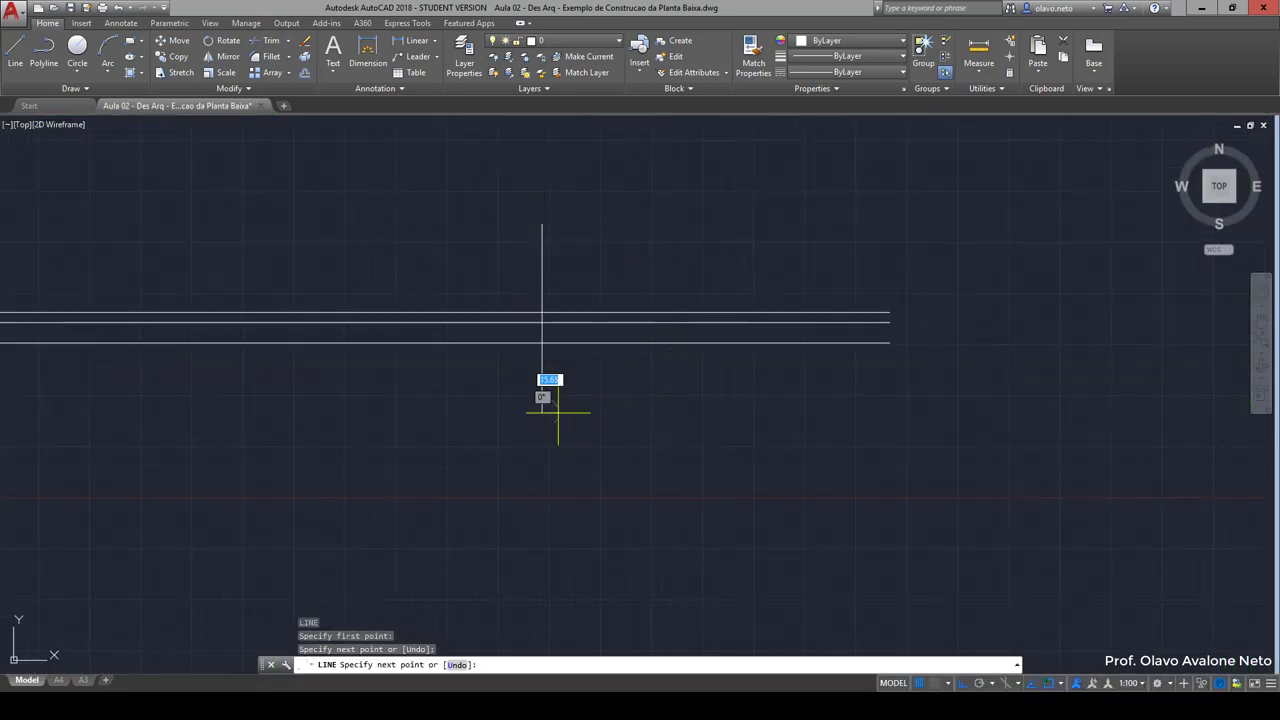
pyautogui.click(558, 412)
pyautogui.press('Return')
# Start a third vertical line, cancel drawing, and launch Trim from the Modify panel
pyautogui.press('Return')
pyautogui.click(578, 219)
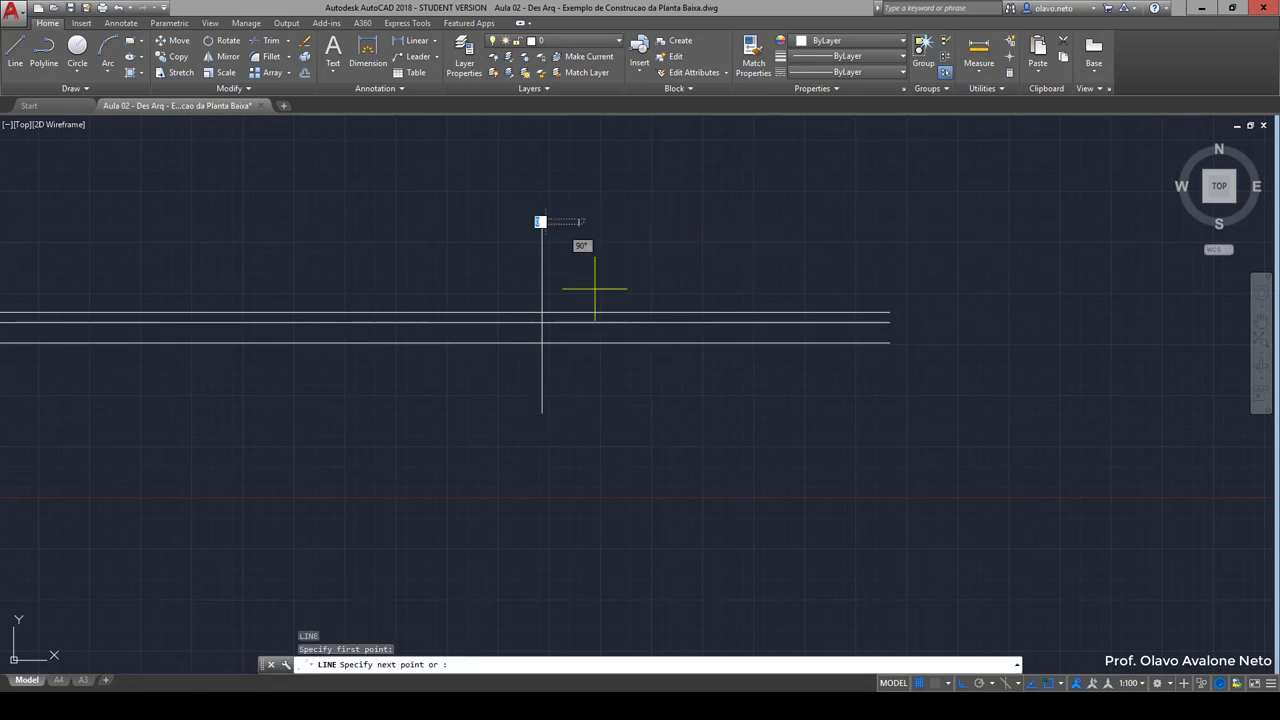
pyautogui.click(585, 425)
pyautogui.press('Return')
pyautogui.press('Return')
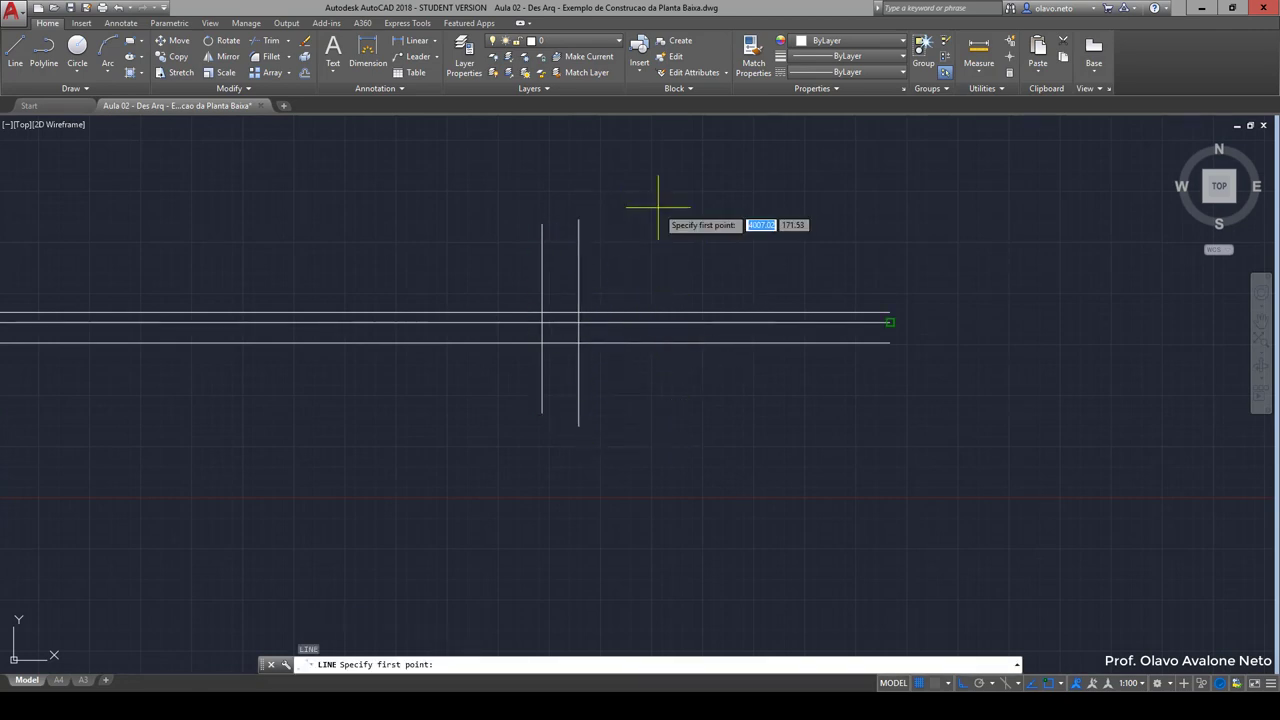
pyautogui.click(641, 210)
pyautogui.press('Escape')
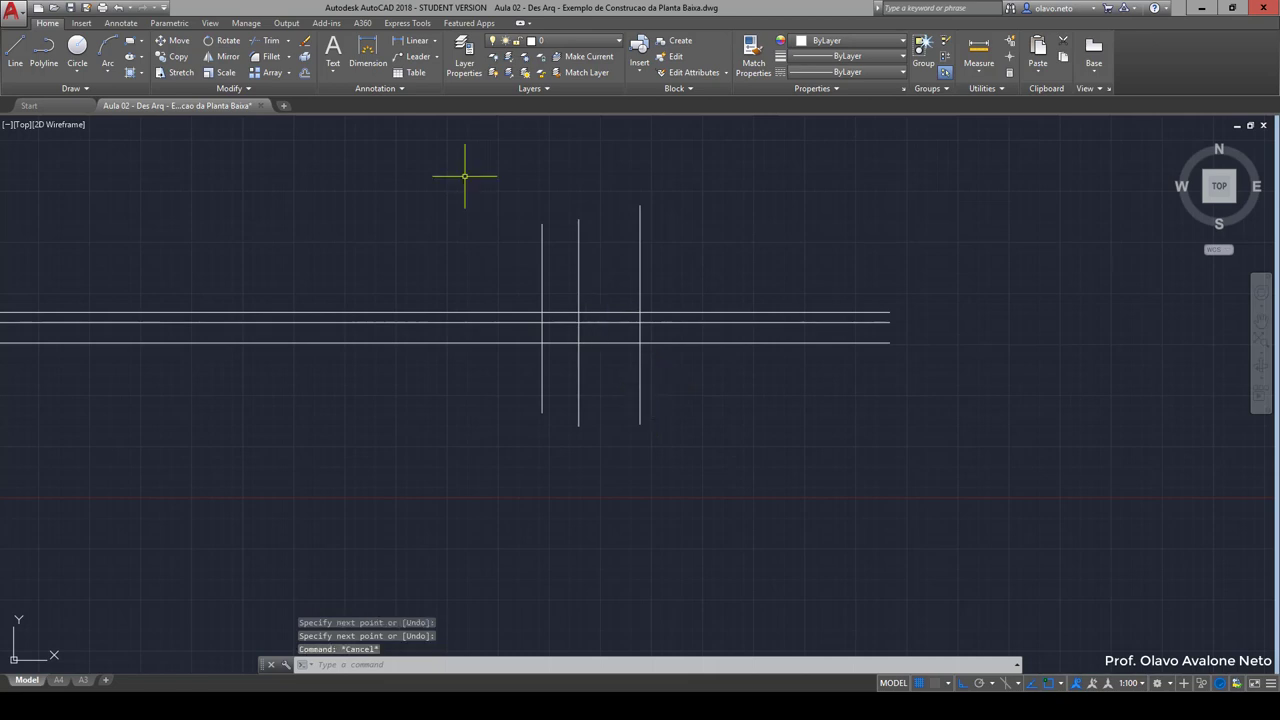
pyautogui.press('Escape')
pyautogui.click(268, 46)
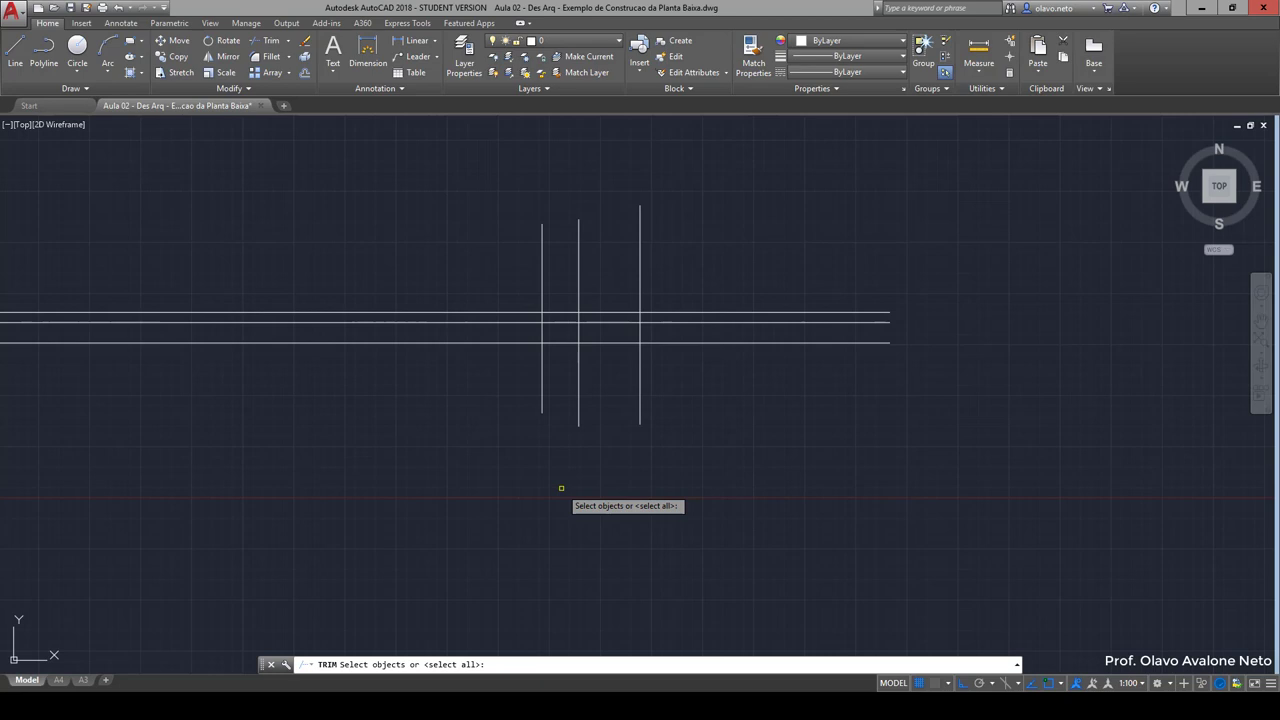
# Trim the wall-line segments between the jamb lines using single picks and a crossing window
pyautogui.press('Return')
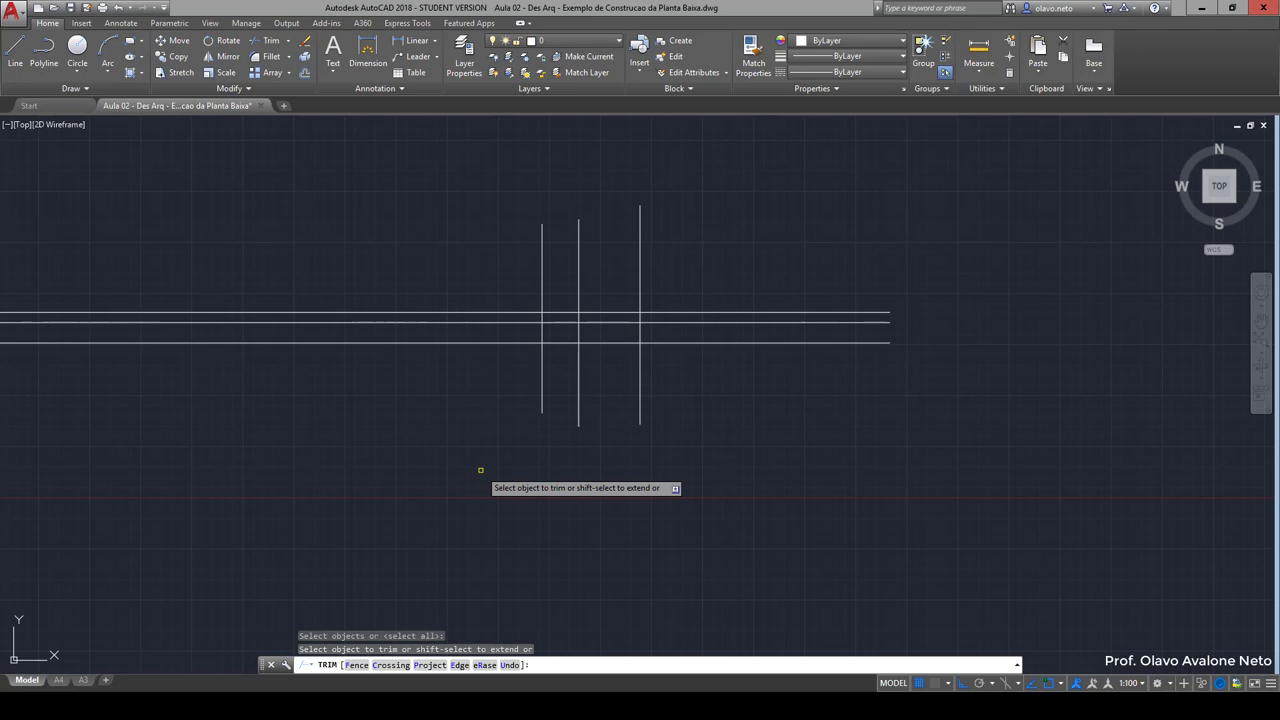
pyautogui.click(542, 372)
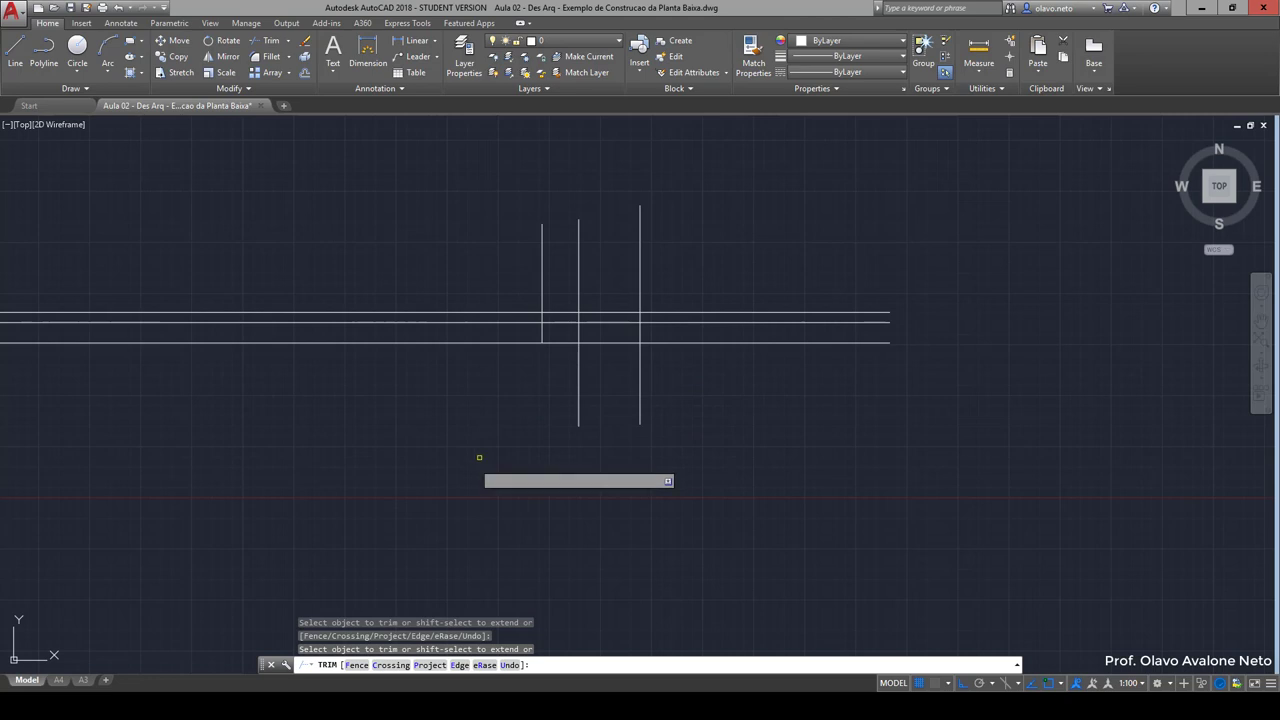
pyautogui.scroll(5, 545, 342)
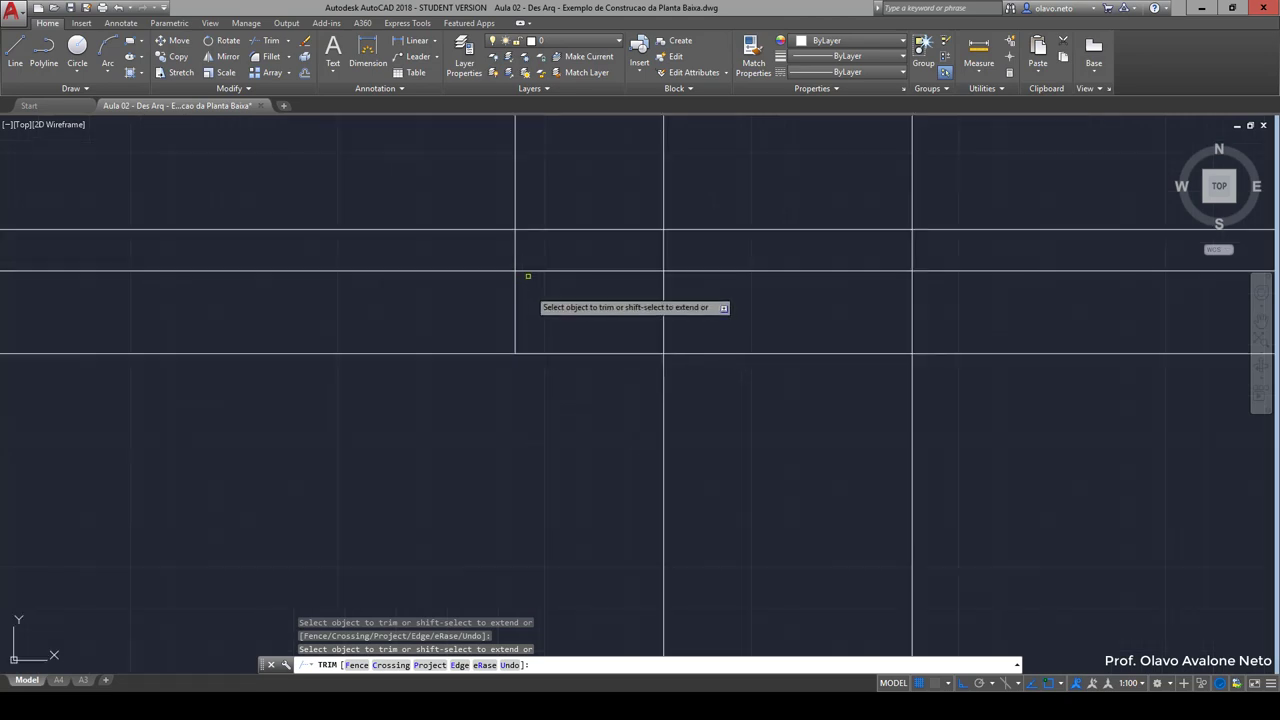
pyautogui.click(516, 251)
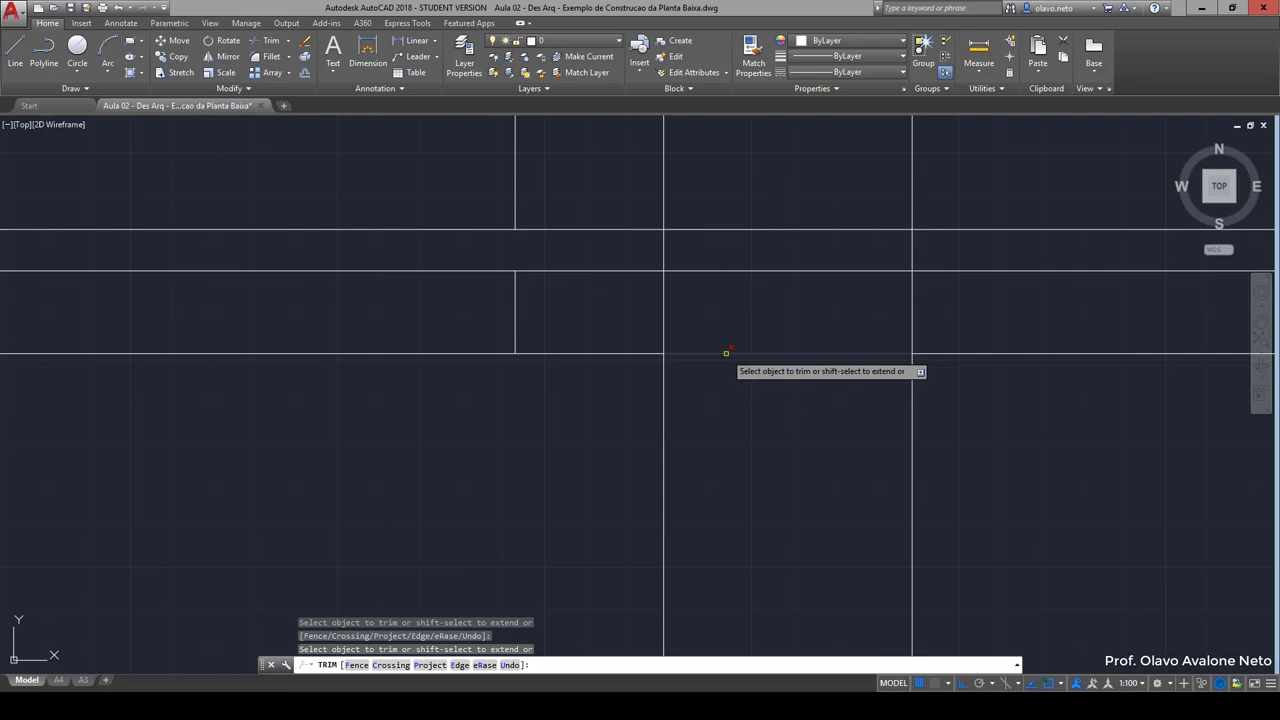
pyautogui.click(726, 353)
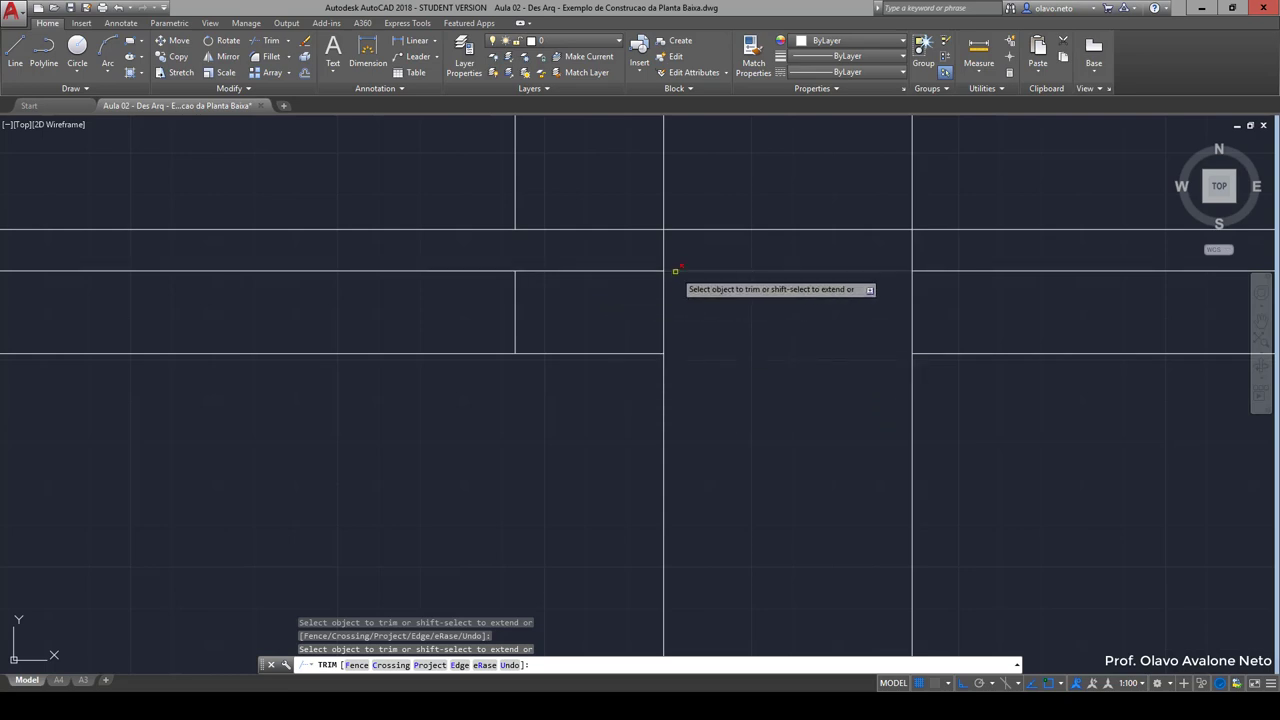
pyautogui.scroll(-5, 670, 402)
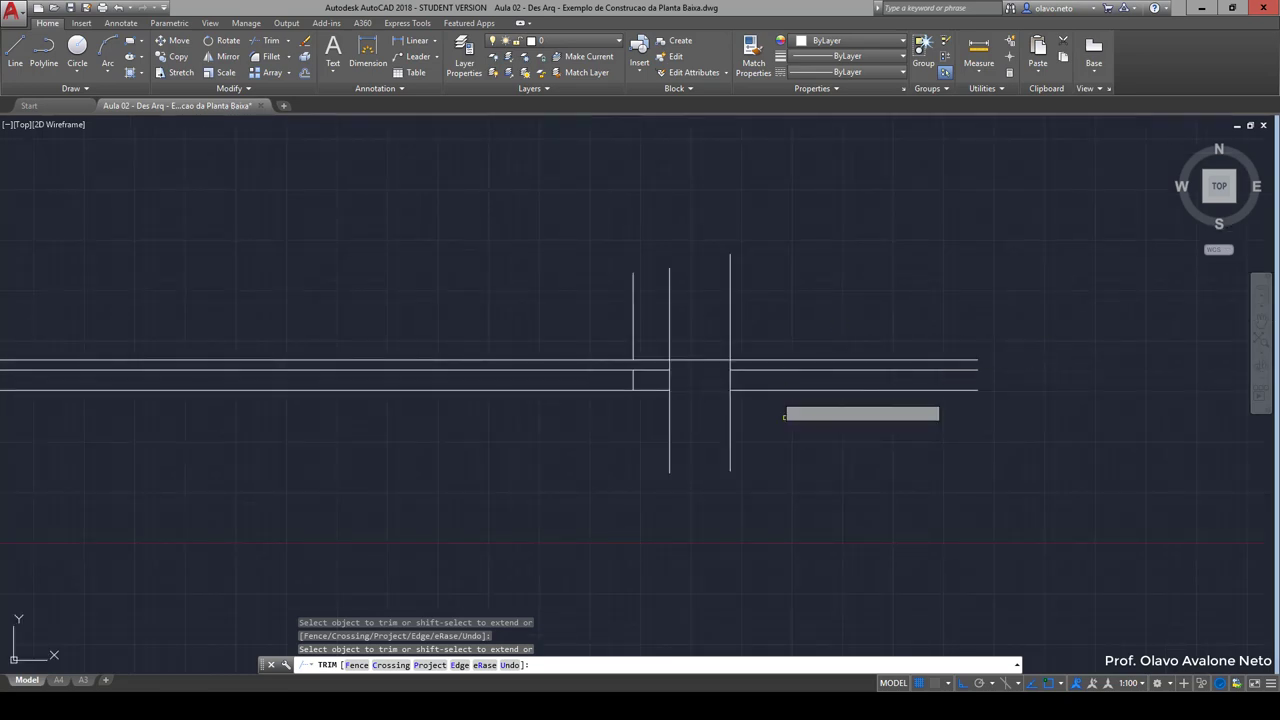
pyautogui.click(746, 361)
pyautogui.click(748, 336)
pyautogui.click(760, 320)
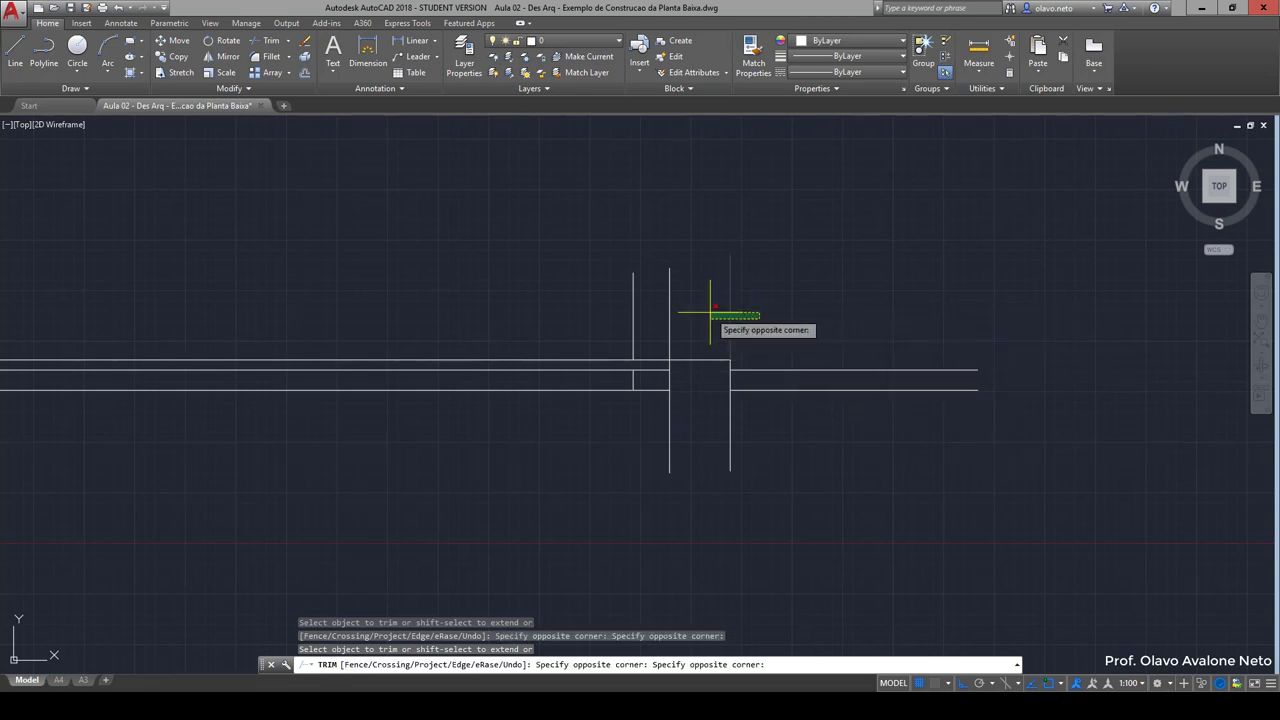
pyautogui.click(711, 313)
# Zoom into the top-left corner and trim the inner wall line's short overshooting stub
pyautogui.scroll(-3, 425, 360)
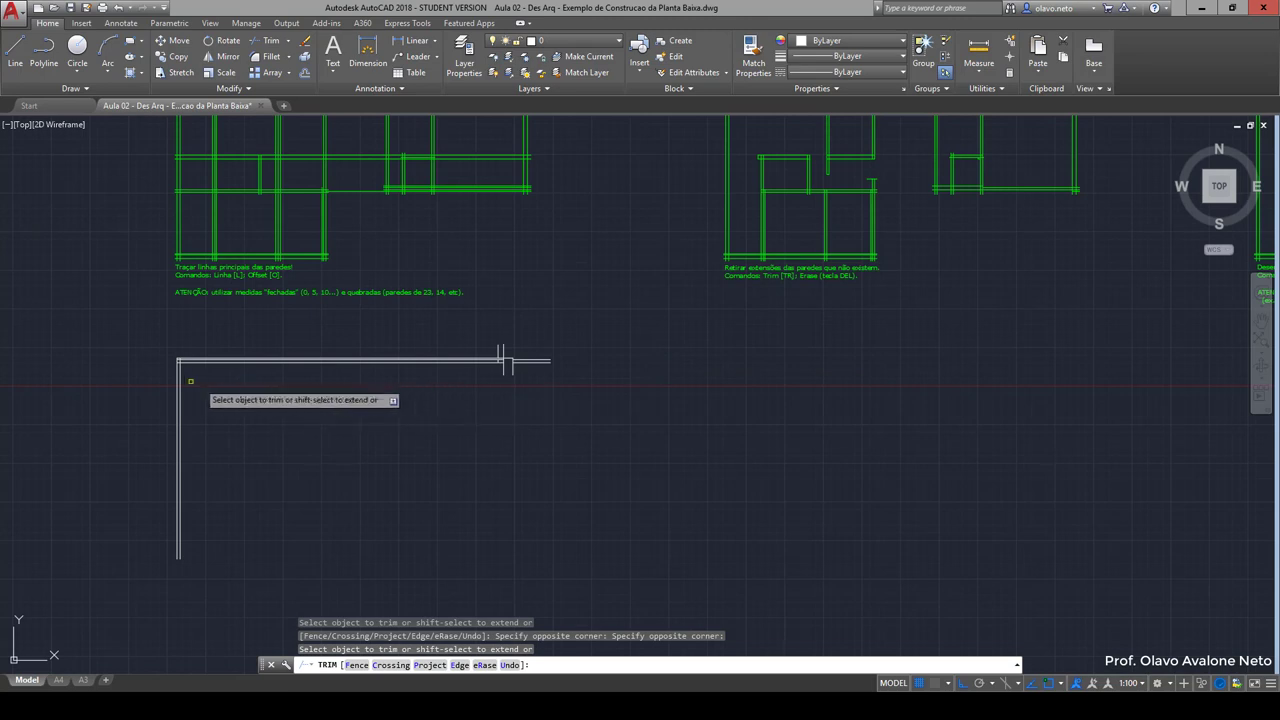
pyautogui.scroll(2, 190, 381)
pyautogui.scroll(2, 220, 334)
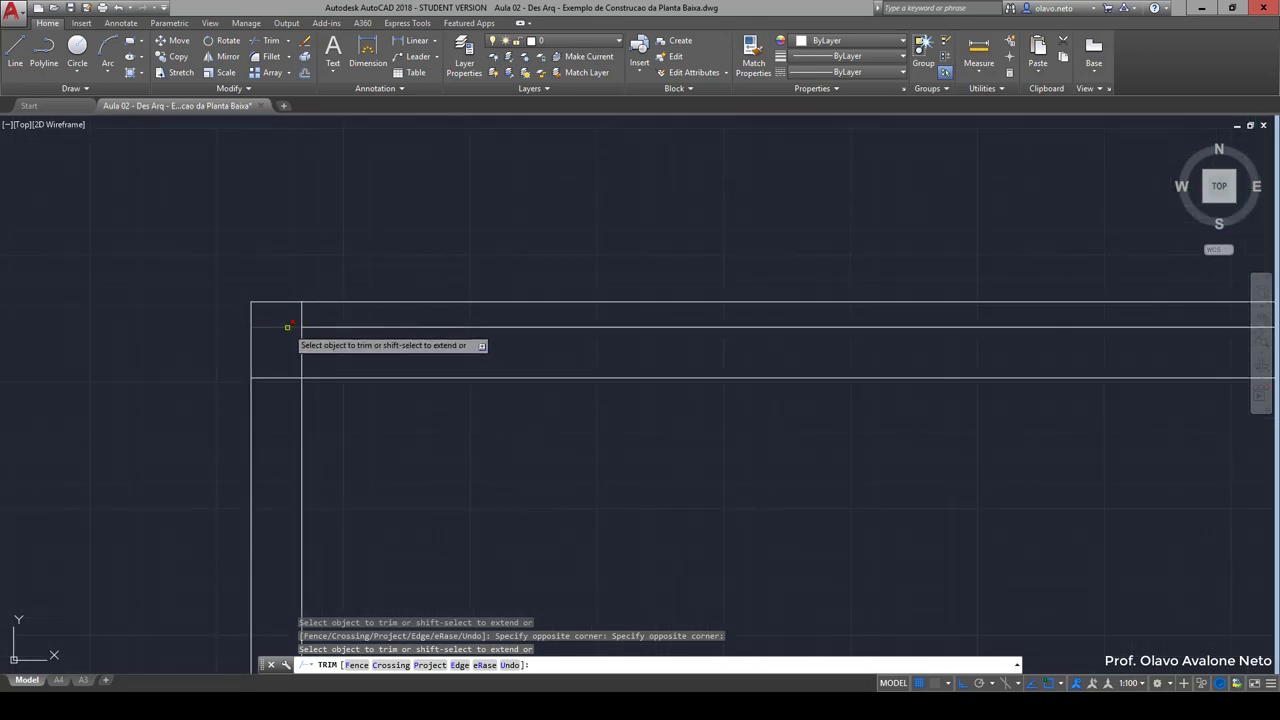
pyautogui.click(286, 326)
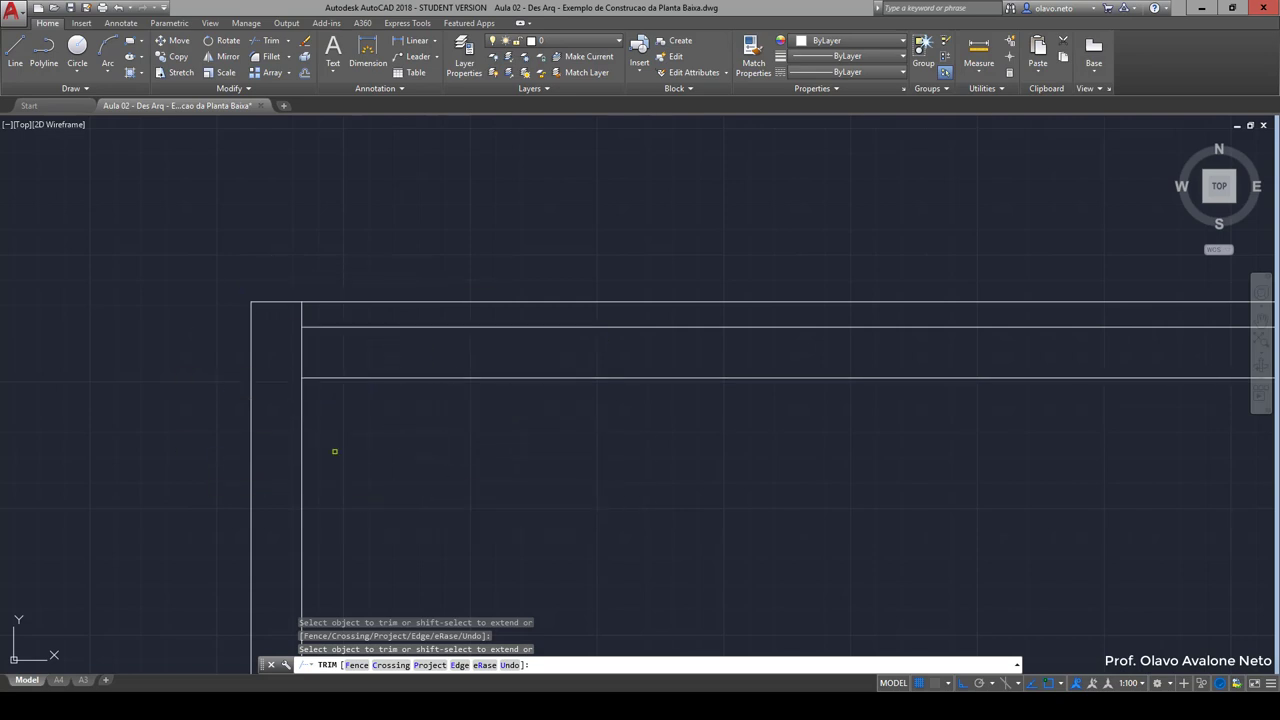
pyautogui.scroll(-4, 400, 324)
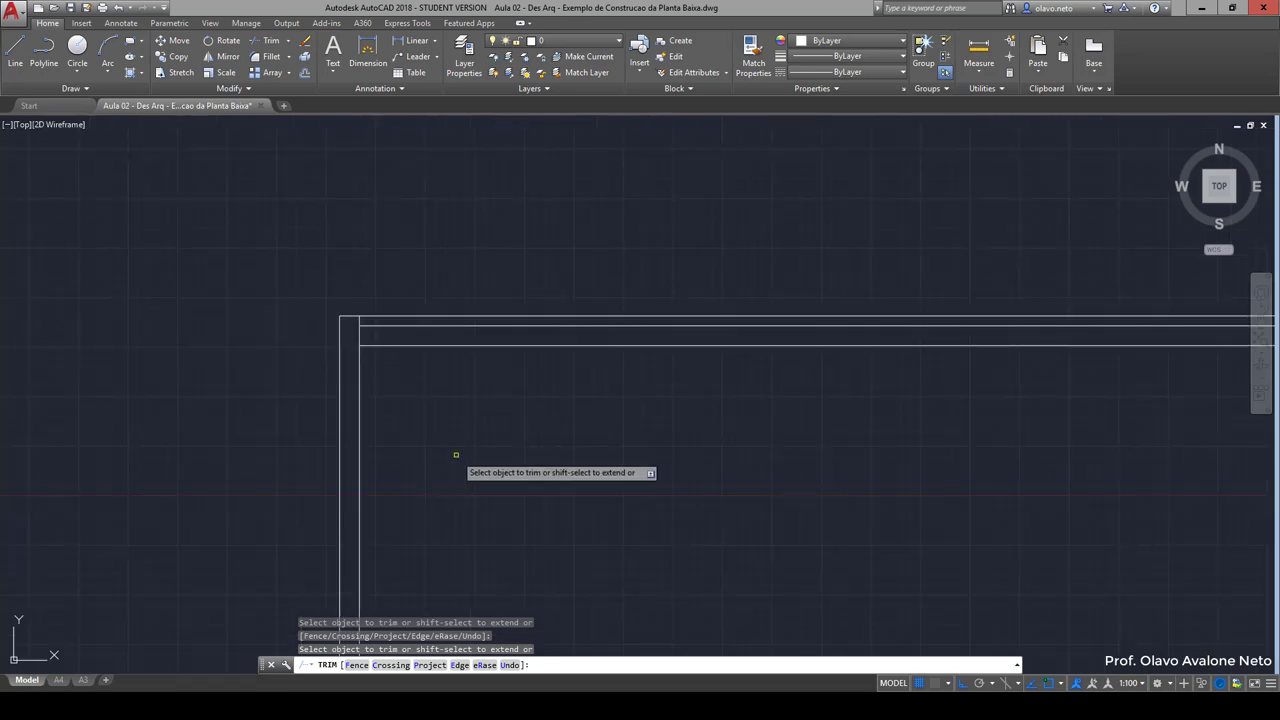
pyautogui.moveTo(457, 451); pyautogui.dragTo(291, 303, button='middle')
pyautogui.scroll(-3, 288, 305)
pyautogui.scroll(-2, 280, 303)
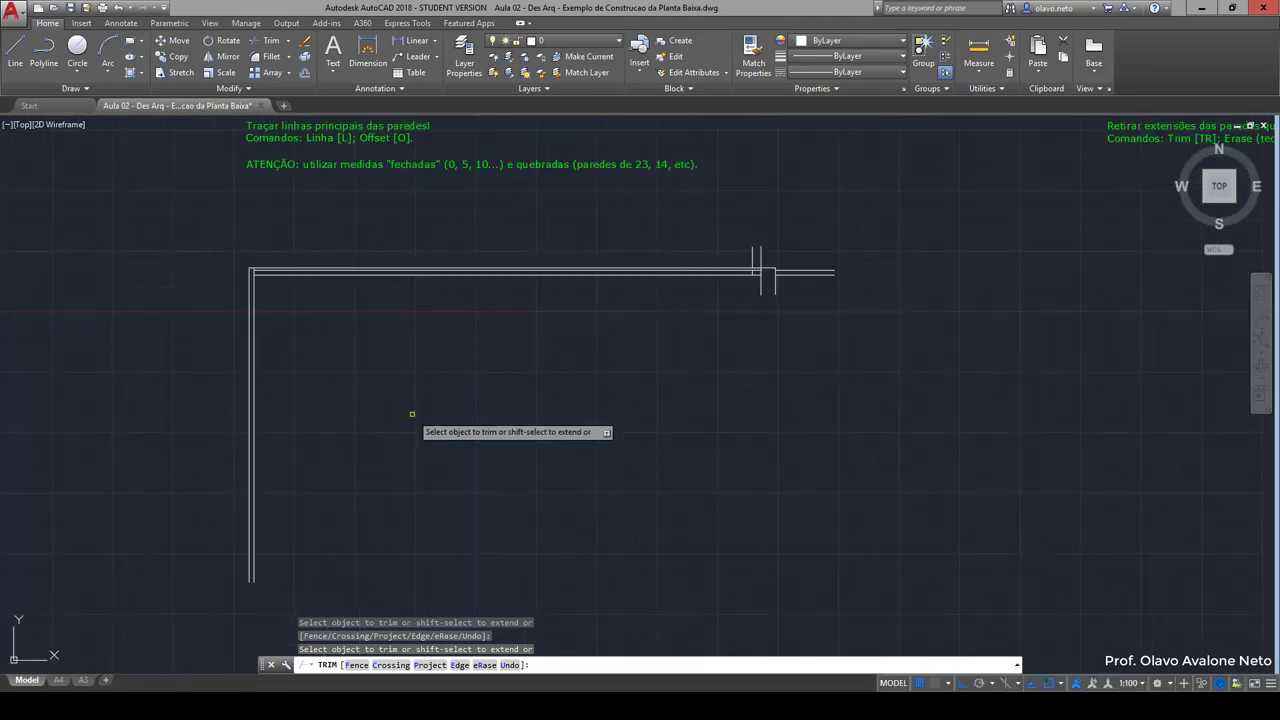
pyautogui.scroll(-5, 560, 400)
pyautogui.scroll(3, 707, 360)
pyautogui.scroll(3, 600, 365)
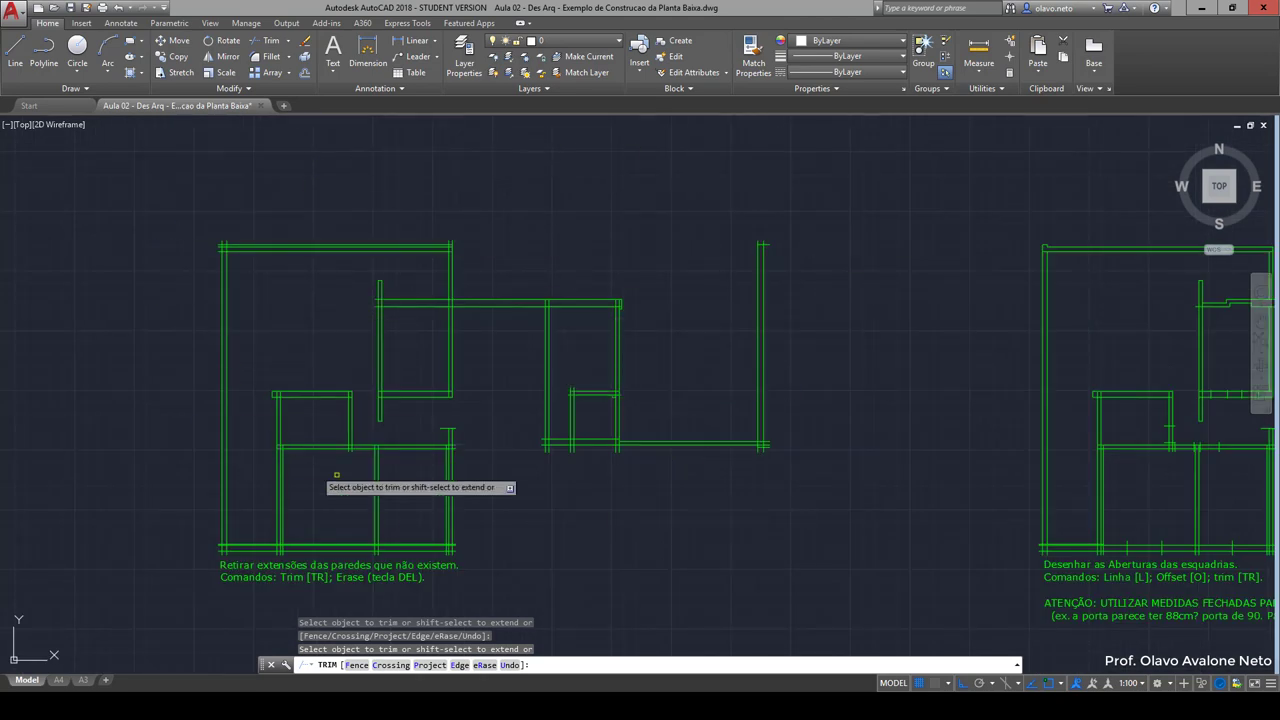
# End Trim and pan over to the reference floor plan for marking openings
pyautogui.press('Return')
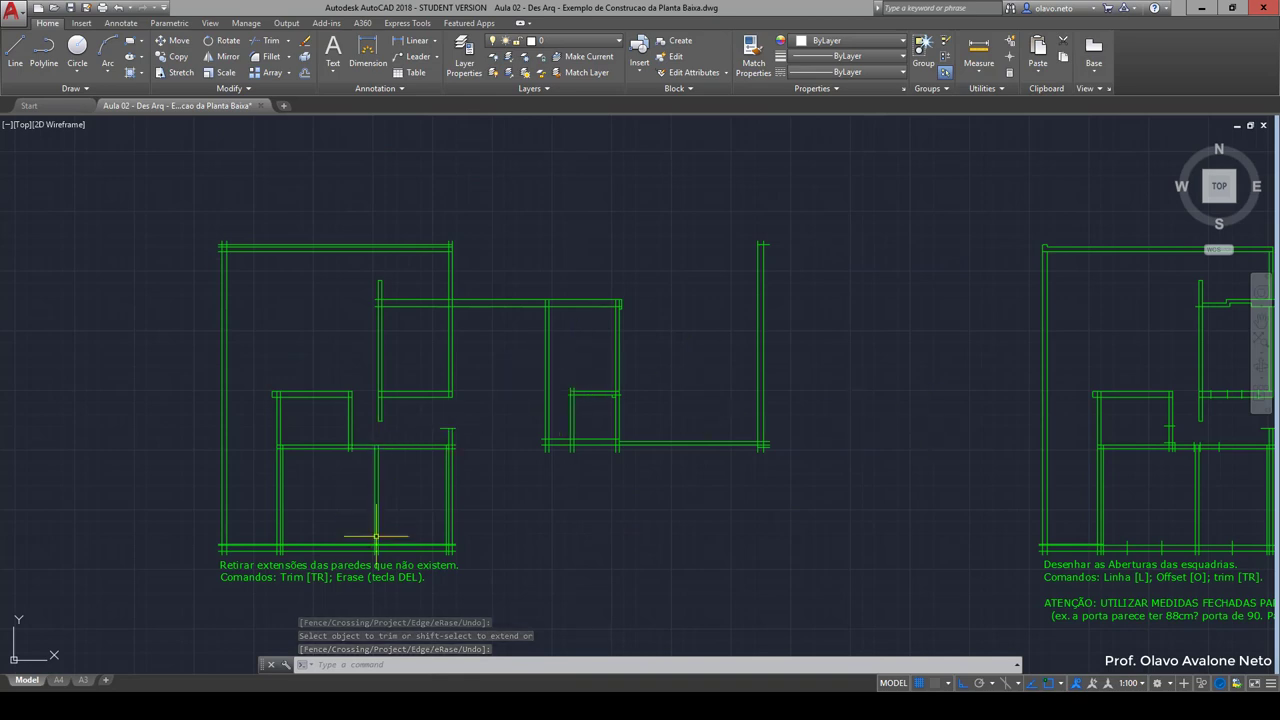
pyautogui.scroll(2, 325, 593)
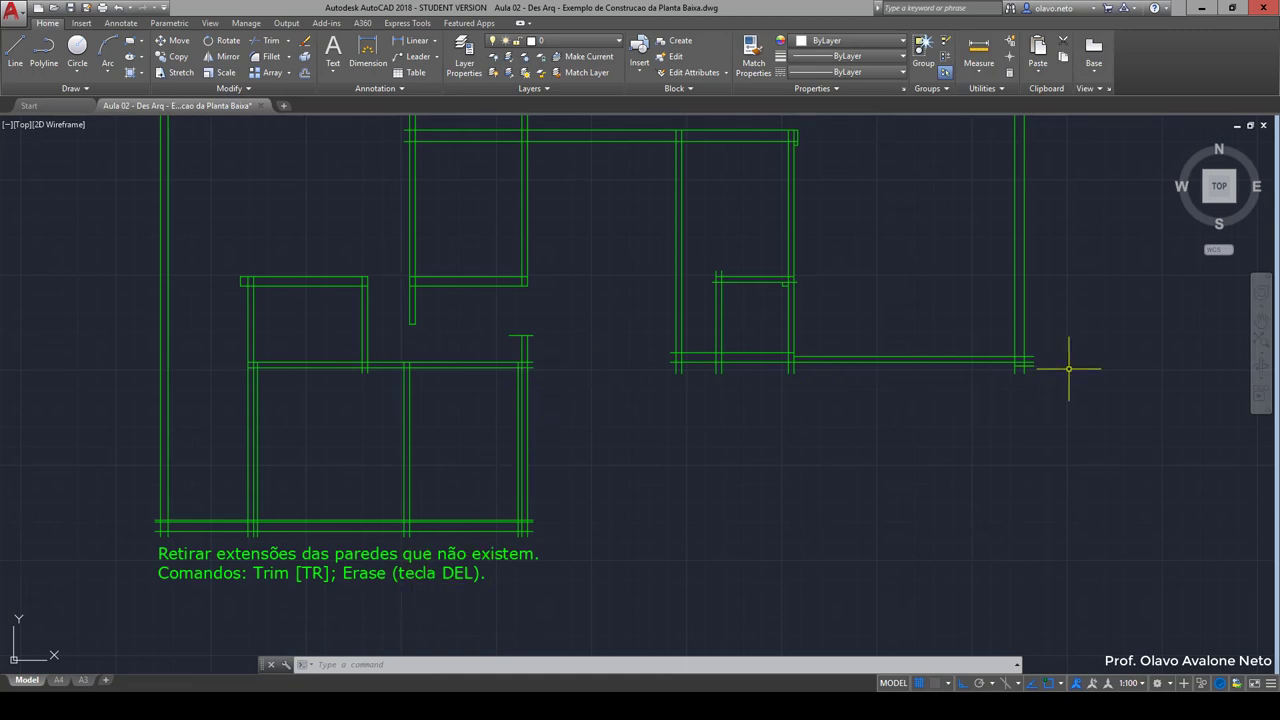
pyautogui.scroll(-2, 1006, 400)
pyautogui.scroll(2, 1010, 400)
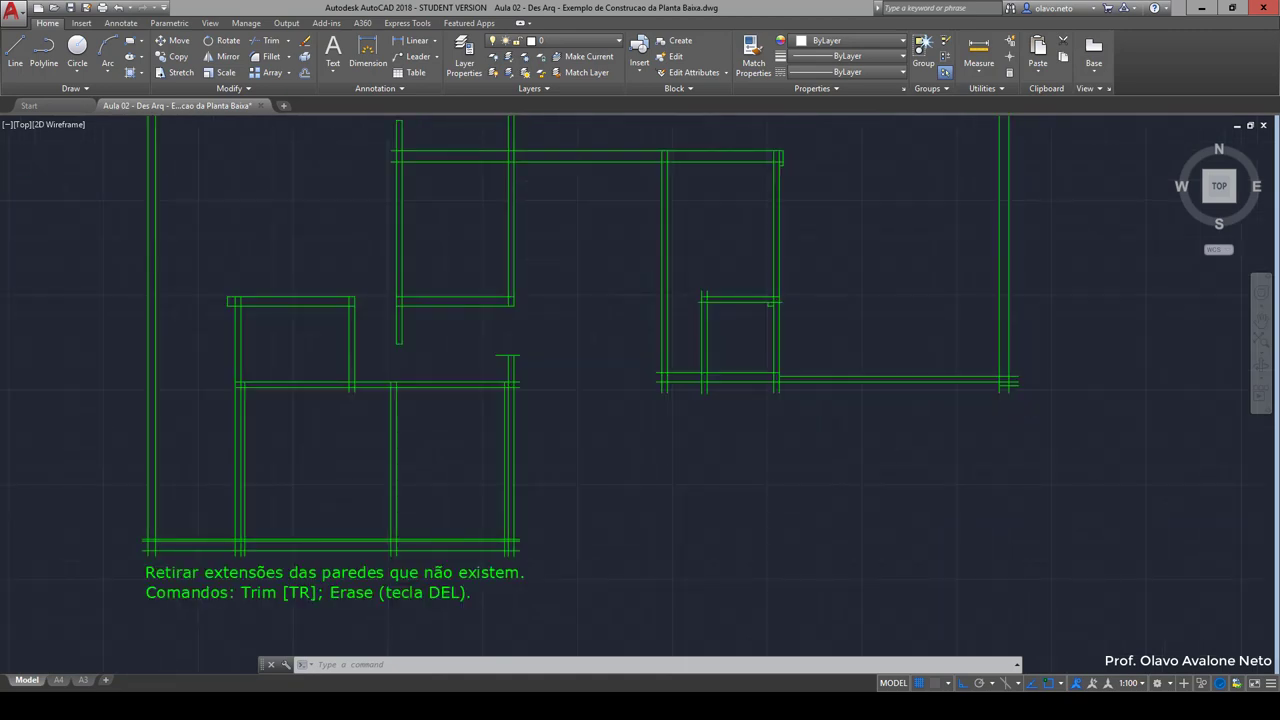
pyautogui.scroll(3, 1022, 389)
pyautogui.scroll(-2, 394, 409)
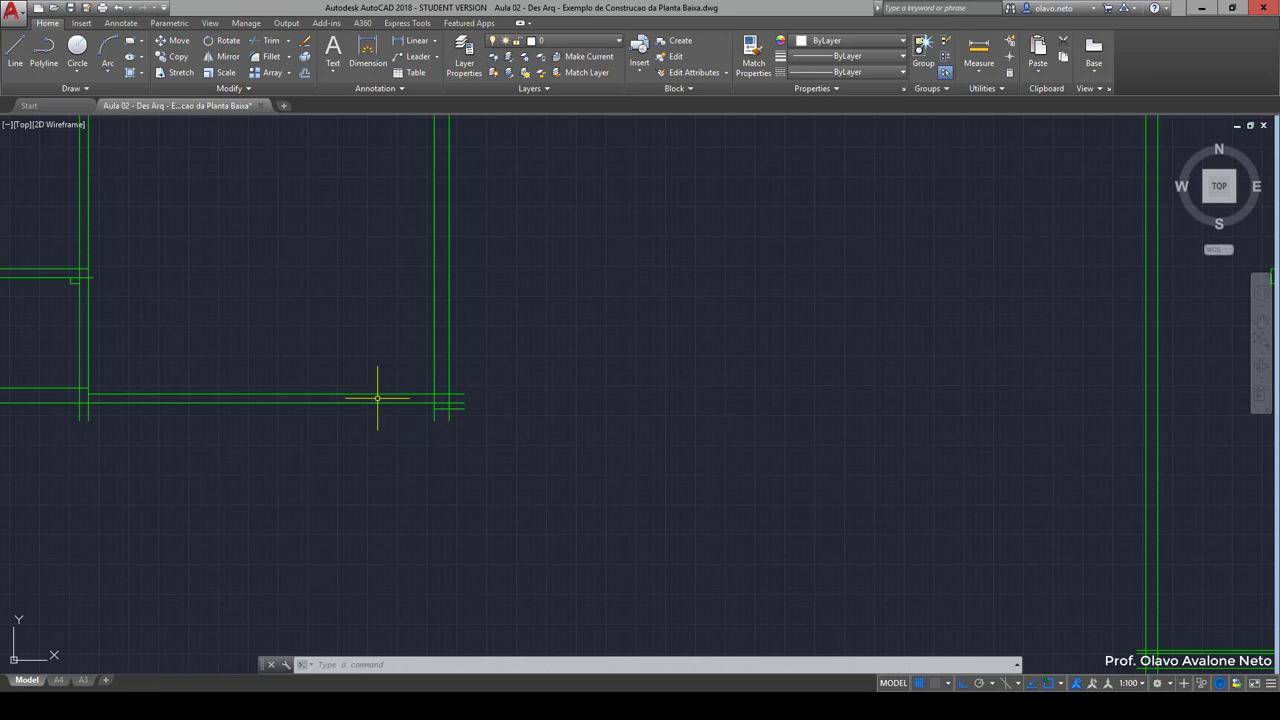
pyautogui.scroll(-2, 360, 400)
pyautogui.moveTo(929, 380); pyautogui.dragTo(498, 405, button='middle')
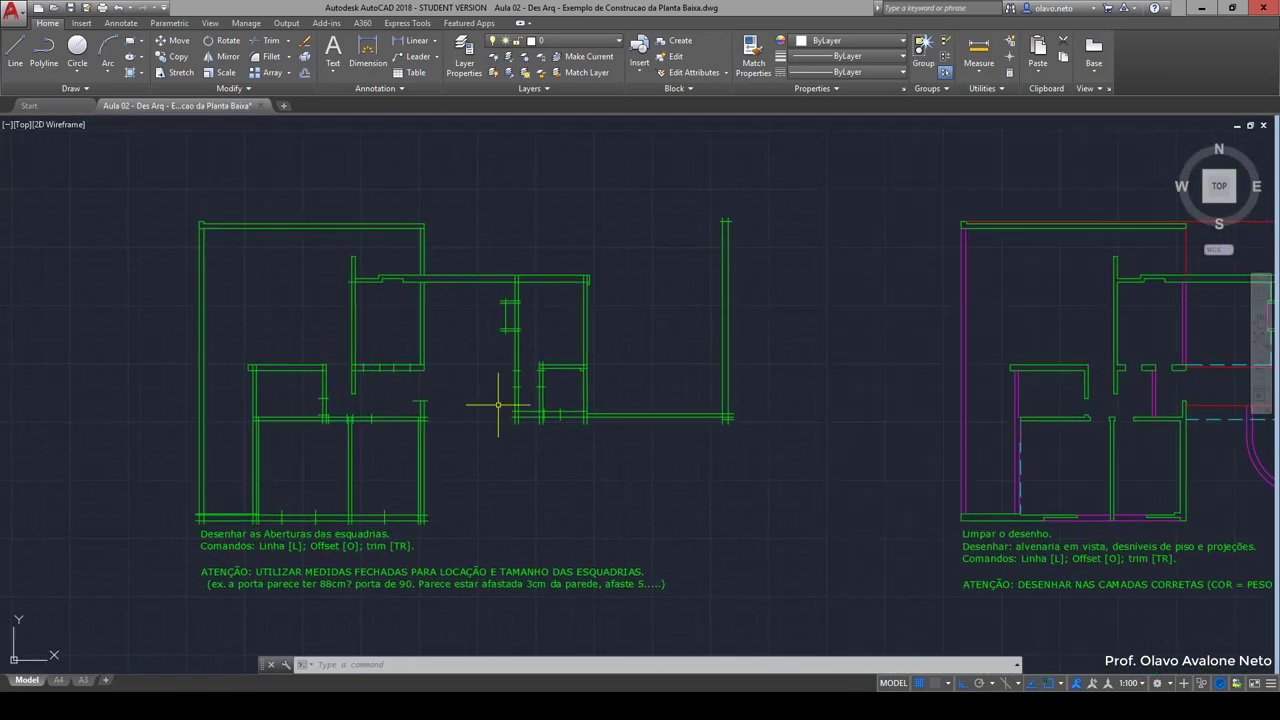
pyautogui.scroll(3, 329, 486)
# Start a DIST measurement at the jamb, cancel it, and delete the two vertical jamb lines
pyautogui.scroll(3, 320, 357)
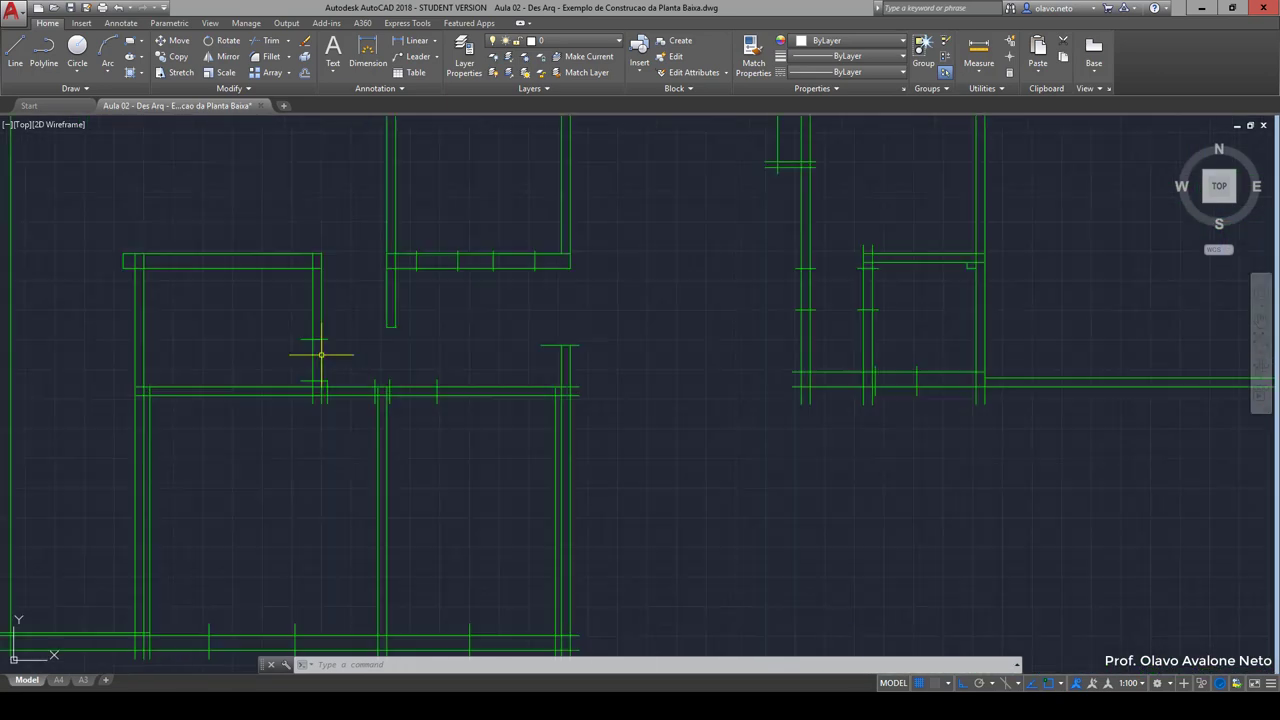
pyautogui.scroll(3, 320, 357)
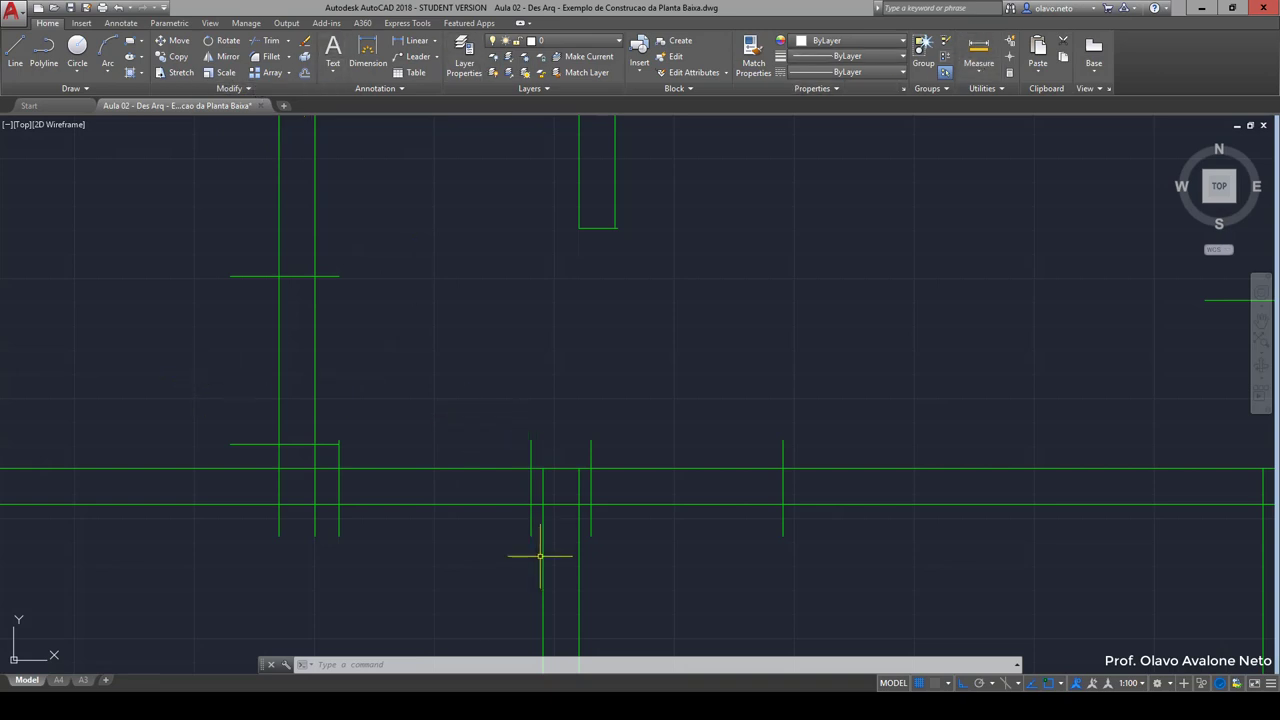
pyautogui.scroll(2, 400, 545)
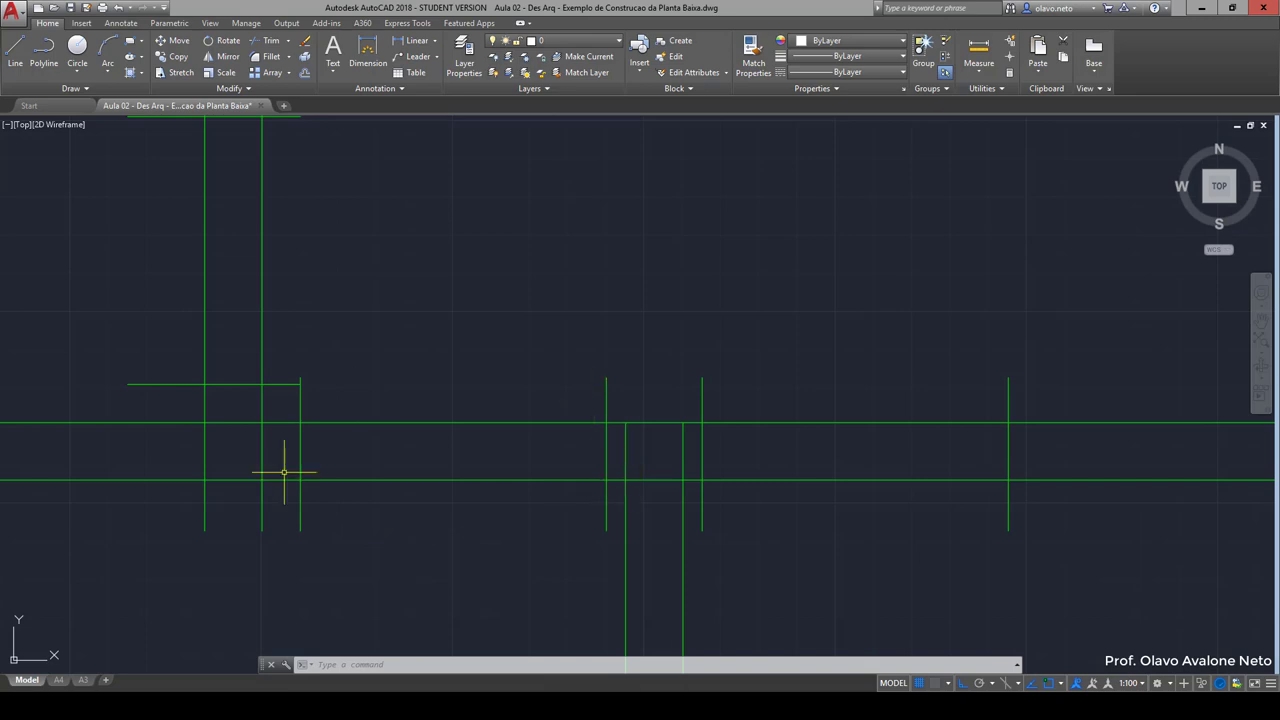
pyautogui.write('di')
pyautogui.press('Return')
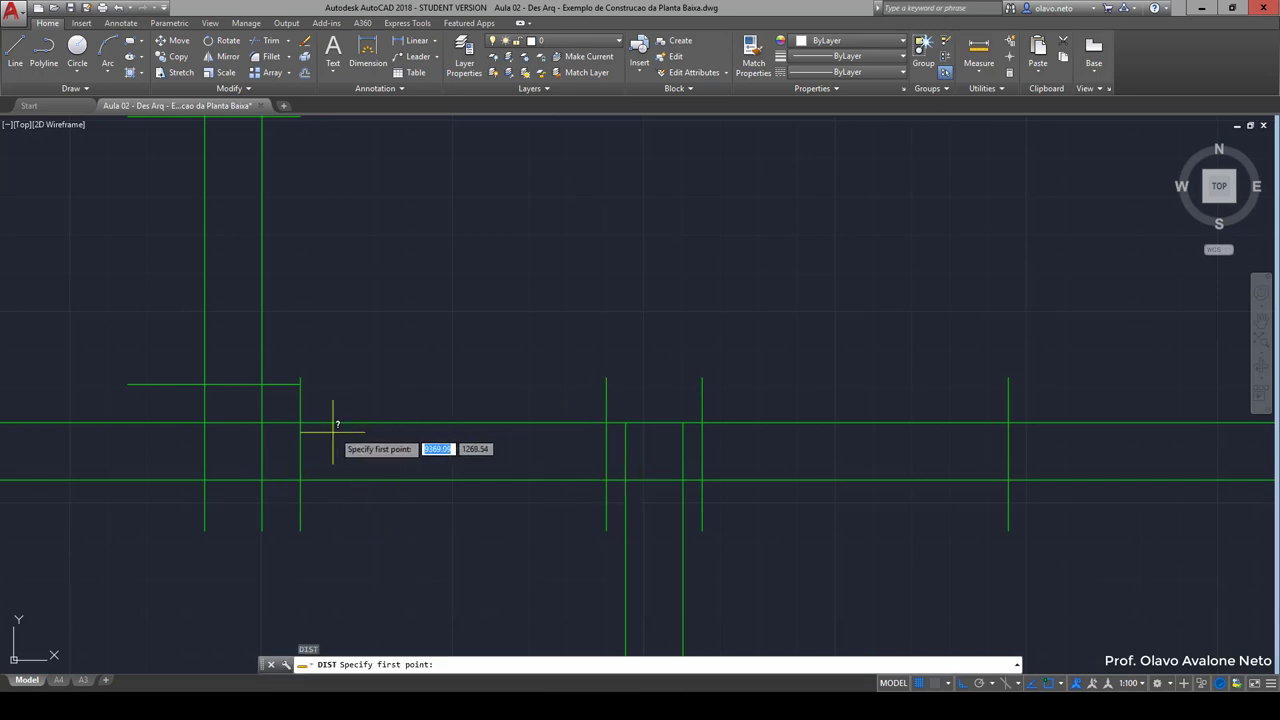
pyautogui.click(300, 422)
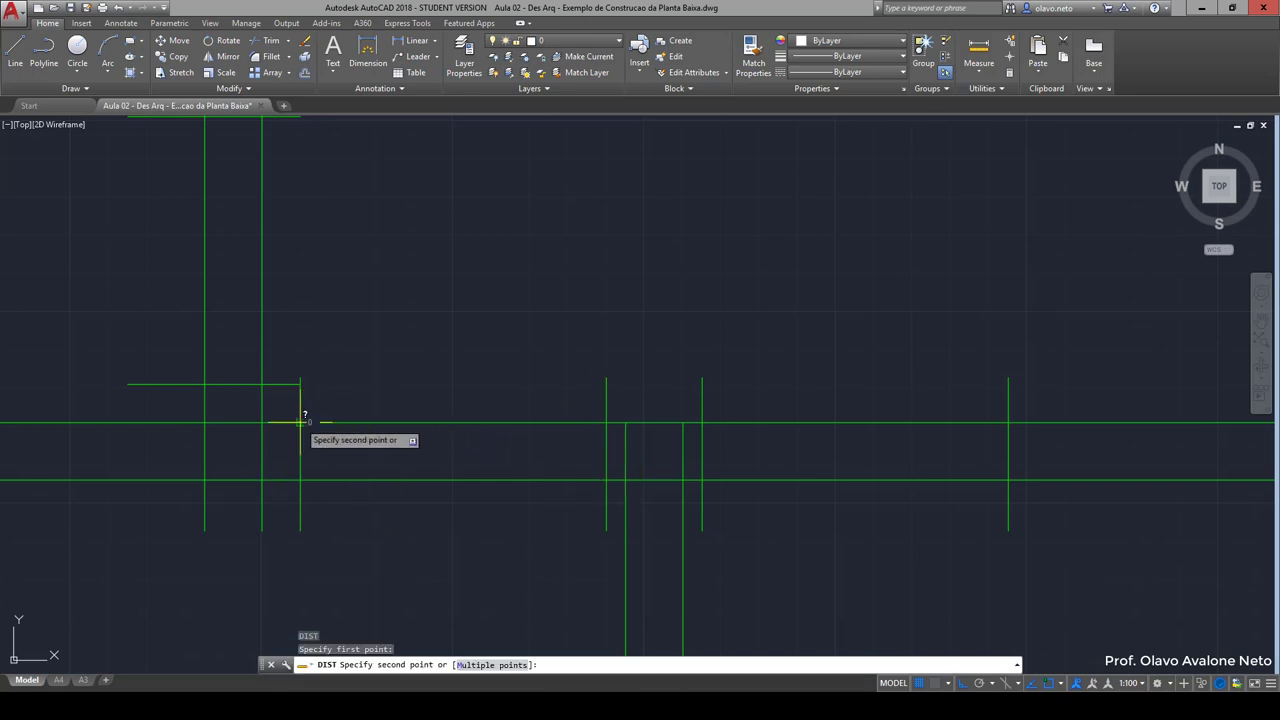
pyautogui.press('Escape')
pyautogui.click(618, 409)
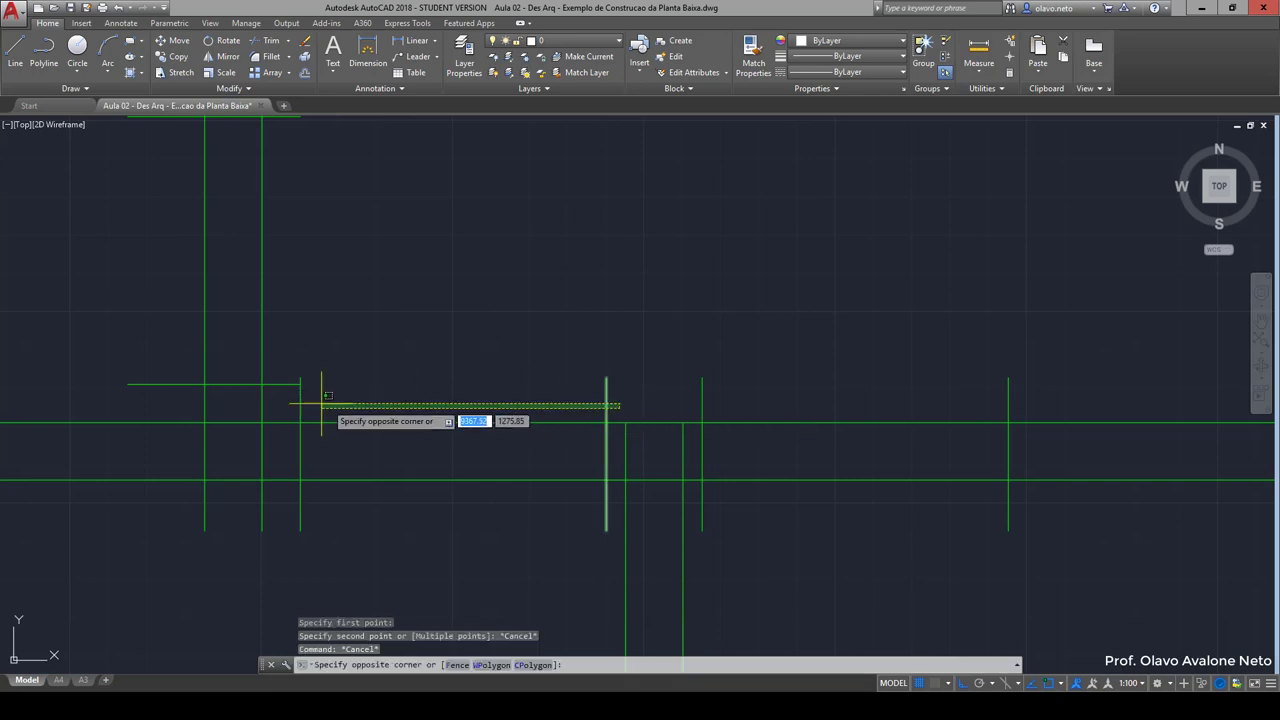
pyautogui.click(293, 410)
pyautogui.press('Delete')
pyautogui.press('Delete')
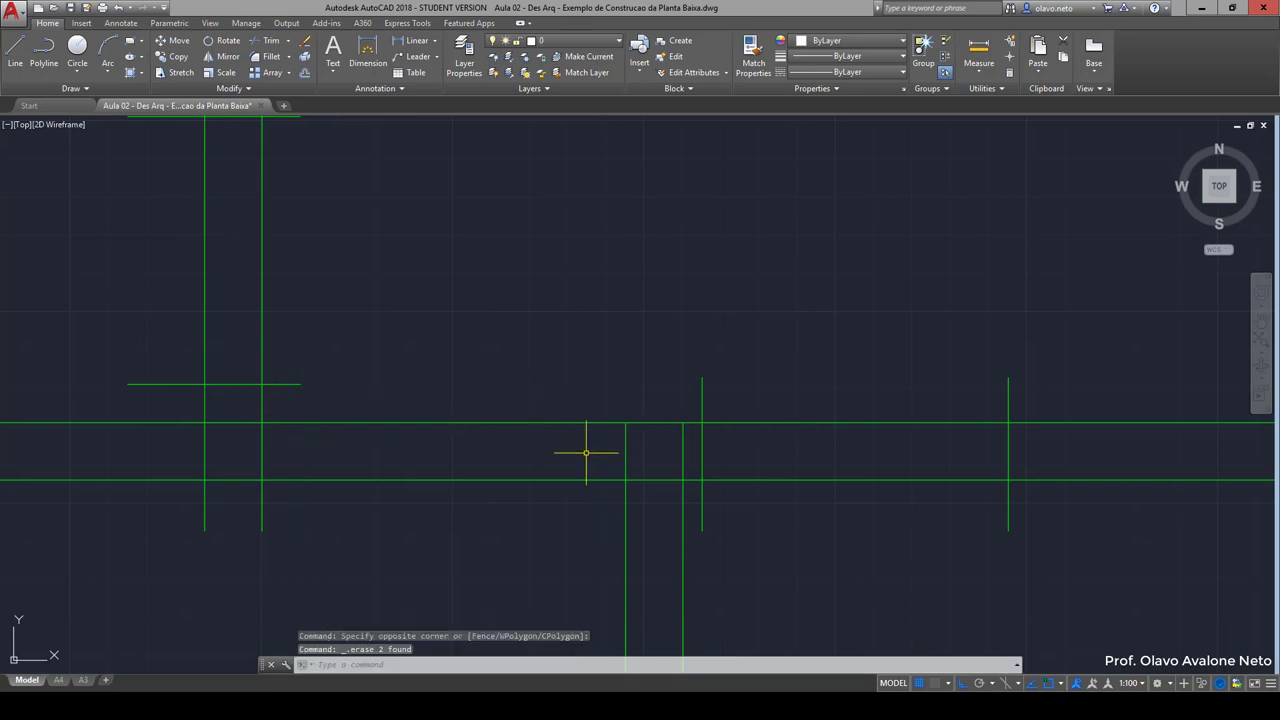
# Draw a short line at the wall intersection and window-select it
pyautogui.write('l')
pyautogui.press('Return')
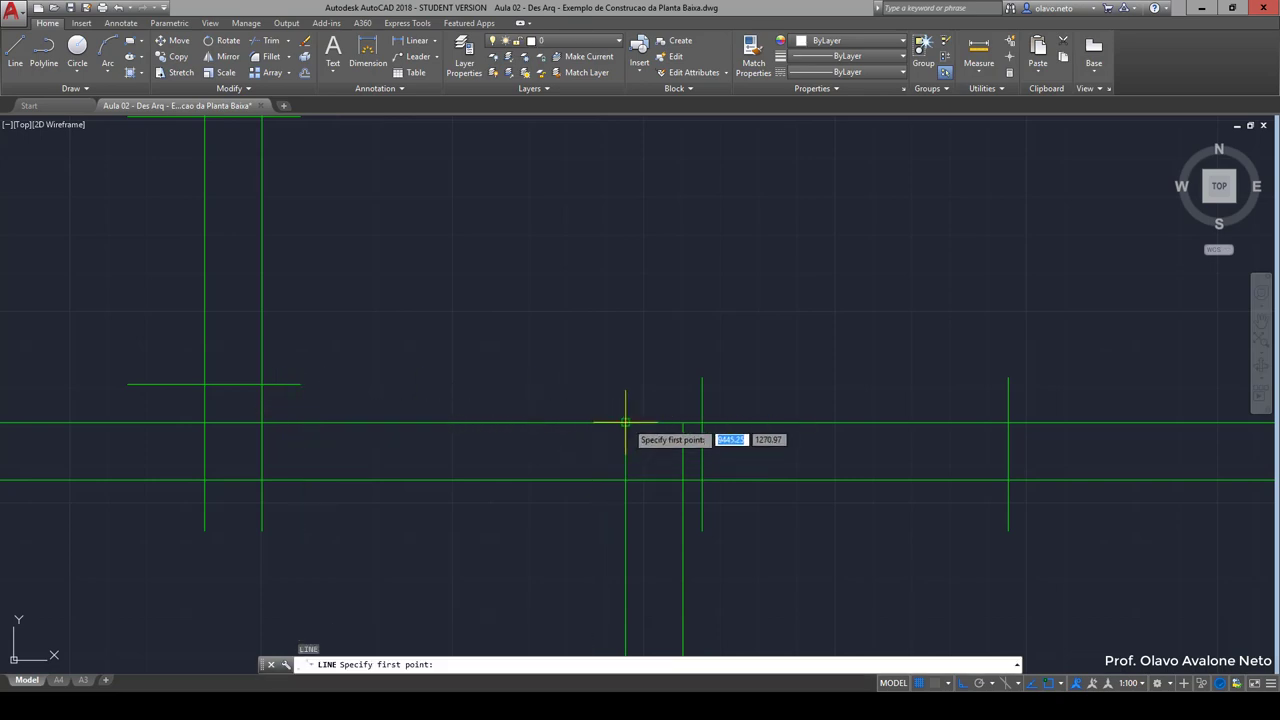
pyautogui.click(625, 422)
pyautogui.click(625, 422)
pyautogui.press('Escape')
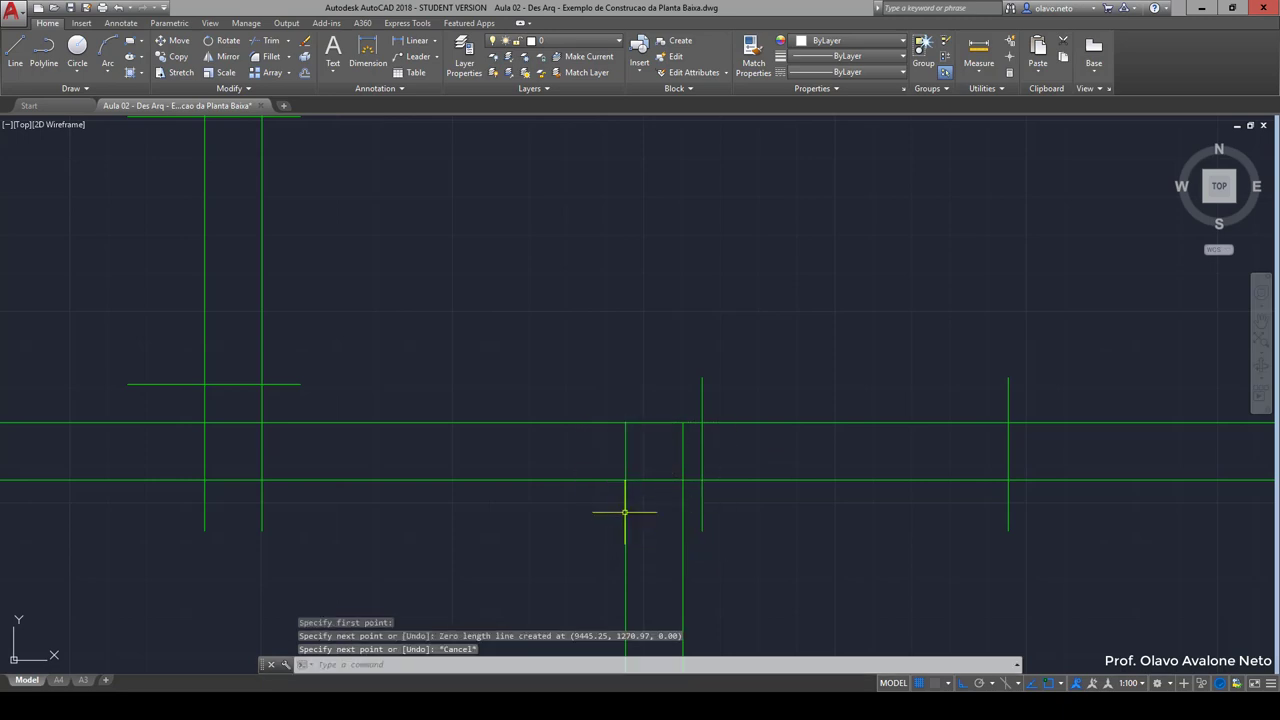
pyautogui.click(565, 374)
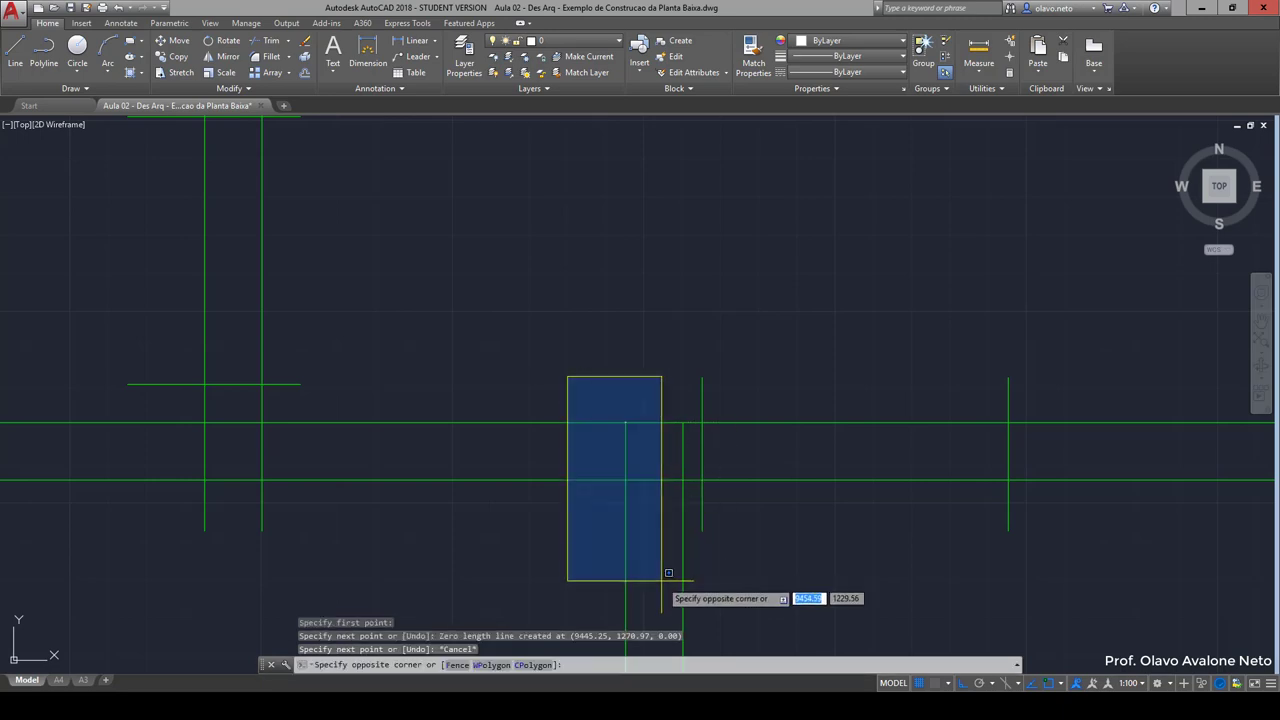
pyautogui.click(664, 584)
# Try moving the line, cancel, and window-select the leftover stray line near the wall
pyautogui.write('m')
pyautogui.press('Return')
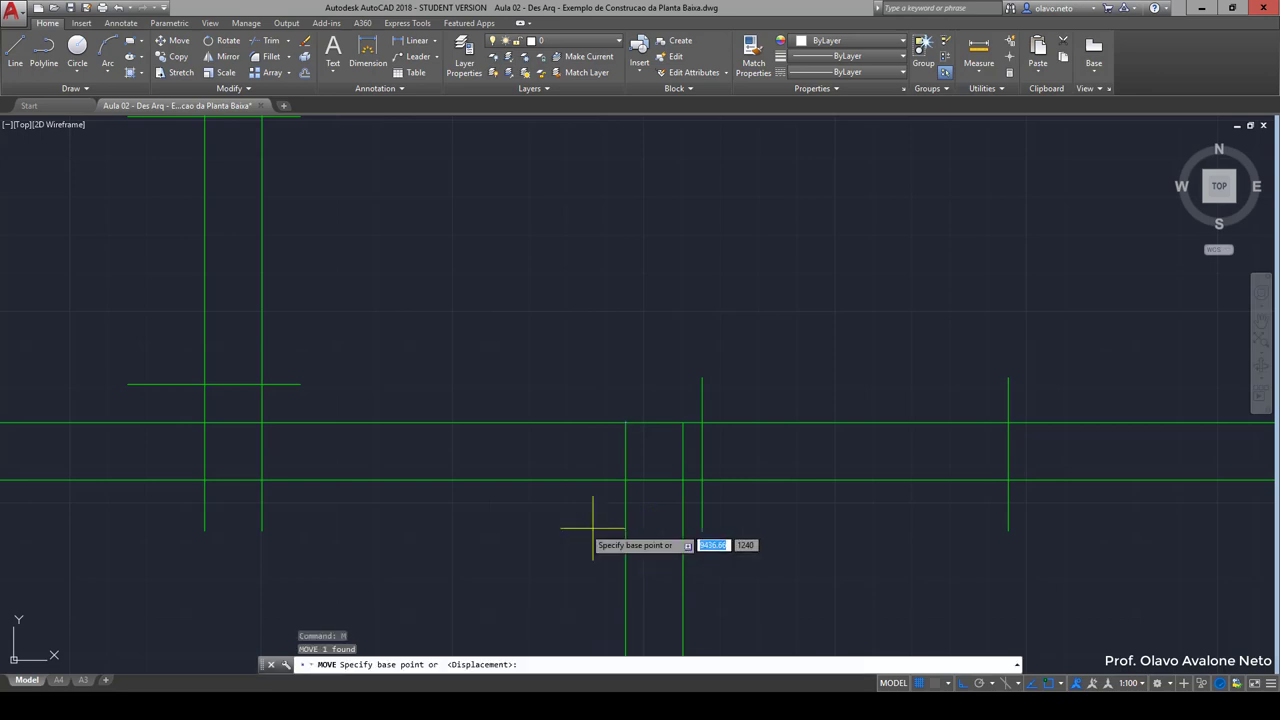
pyautogui.click(597, 522)
pyautogui.scroll(-3, 603, 469)
pyautogui.press('Escape')
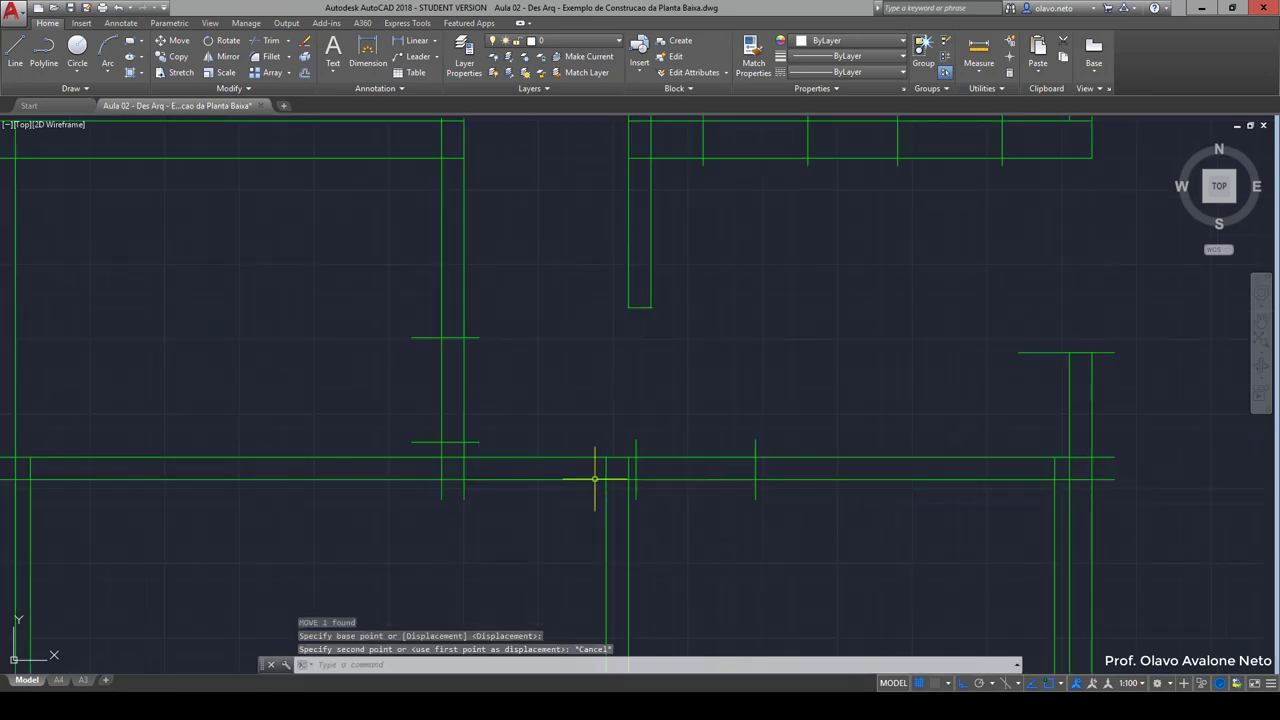
pyautogui.click(562, 412)
pyautogui.press('Escape')
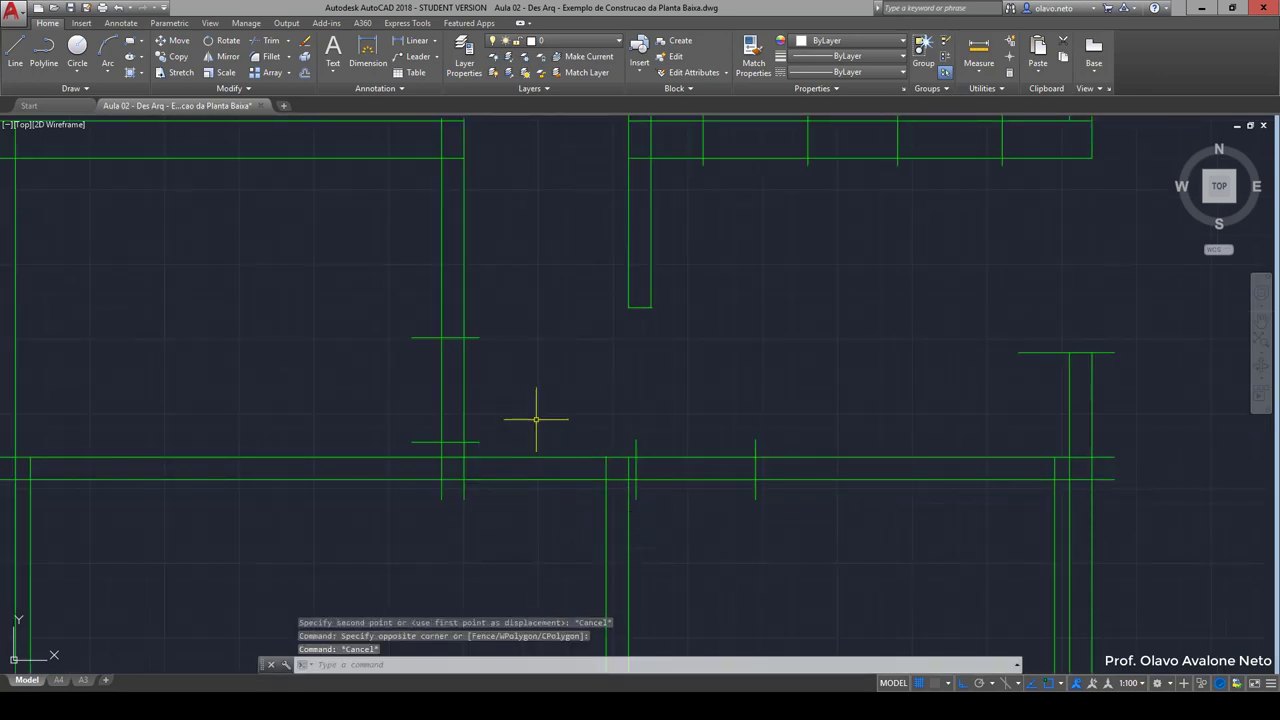
pyautogui.click(536, 420)
pyautogui.click(652, 568)
pyautogui.press('Escape')
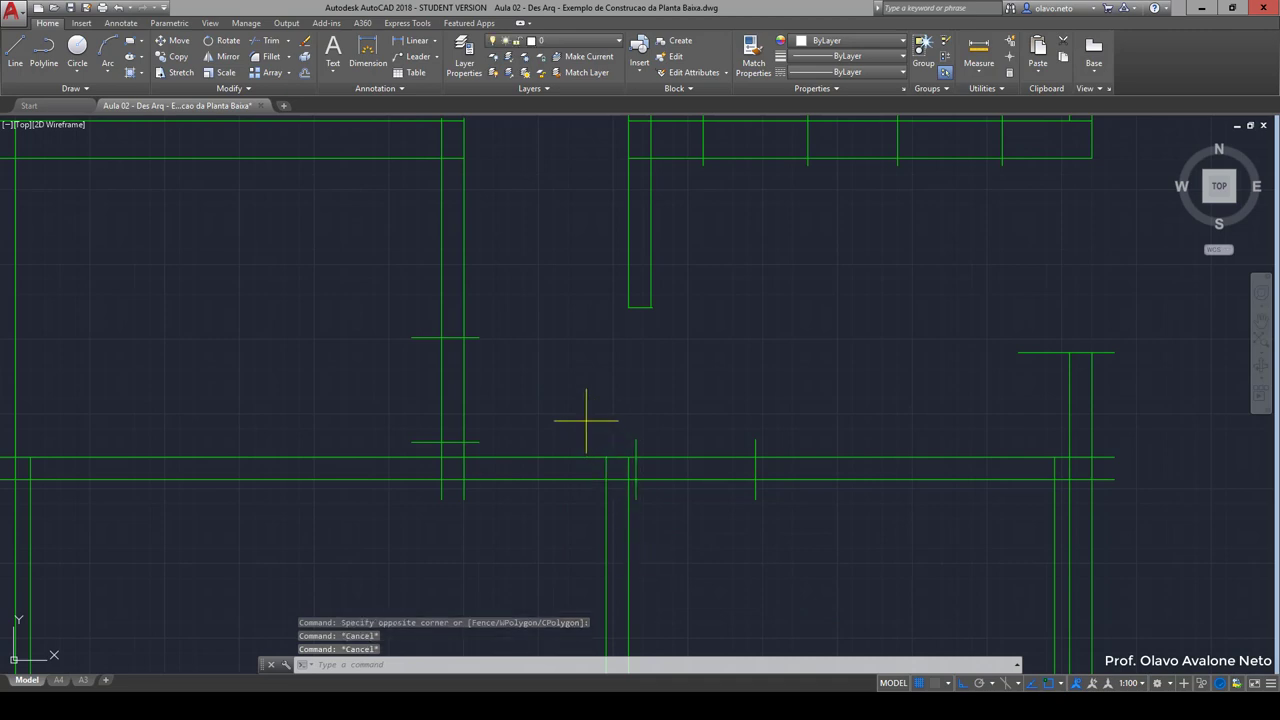
pyautogui.click(586, 421)
pyautogui.click(614, 504)
# Erase the stray line, then draw a vertical jamb line from the wall endpoint and select it
pyautogui.press('Delete')
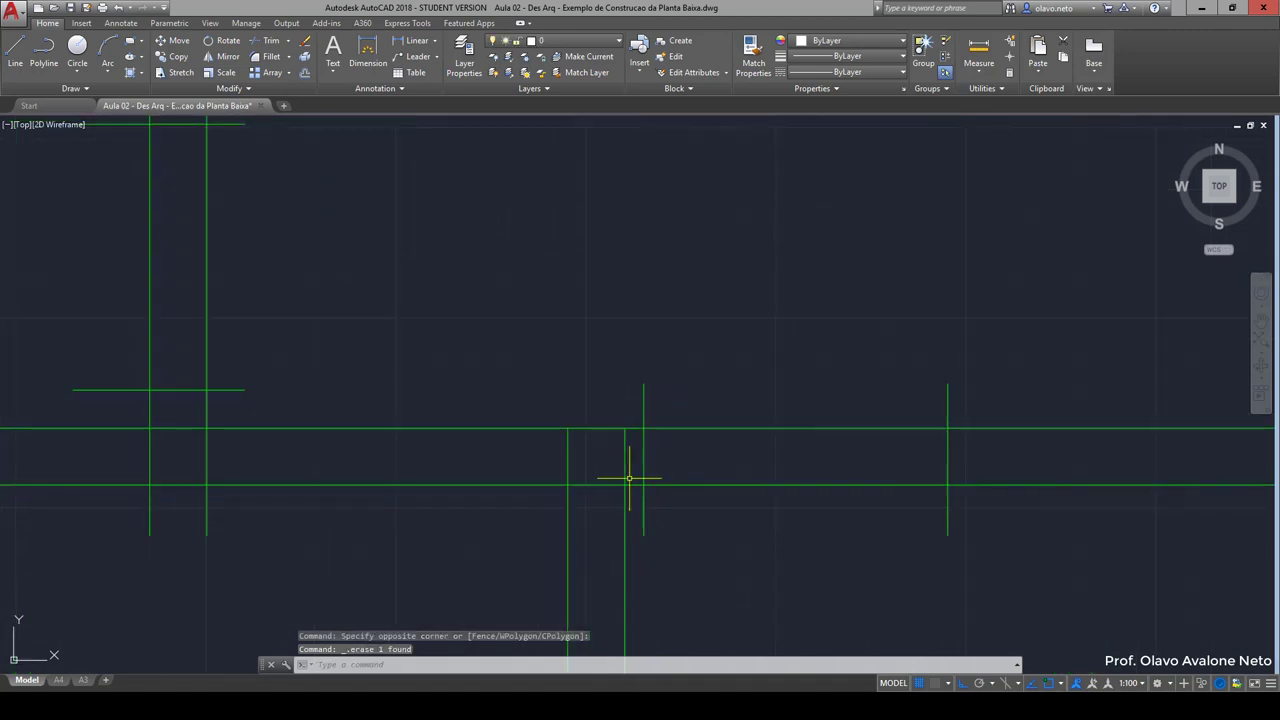
pyautogui.scroll(3, 629, 480)
pyautogui.write('l')
pyautogui.press('Return')
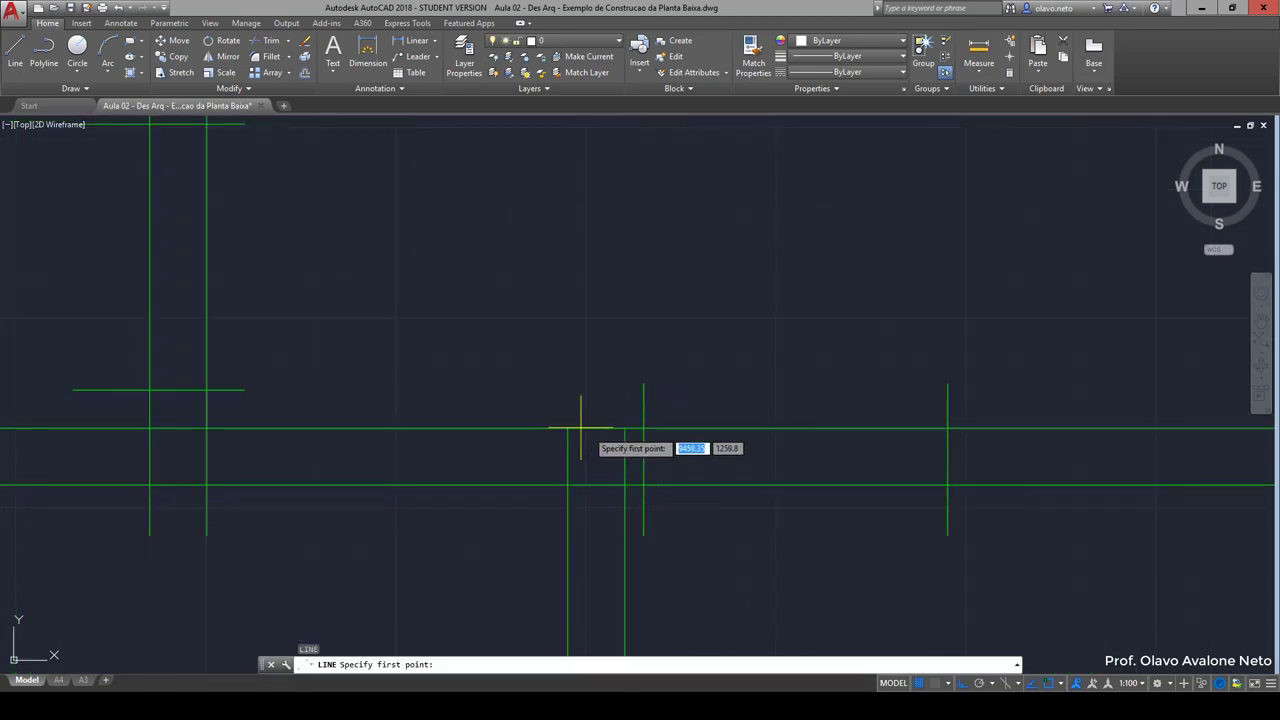
pyautogui.click(567, 396)
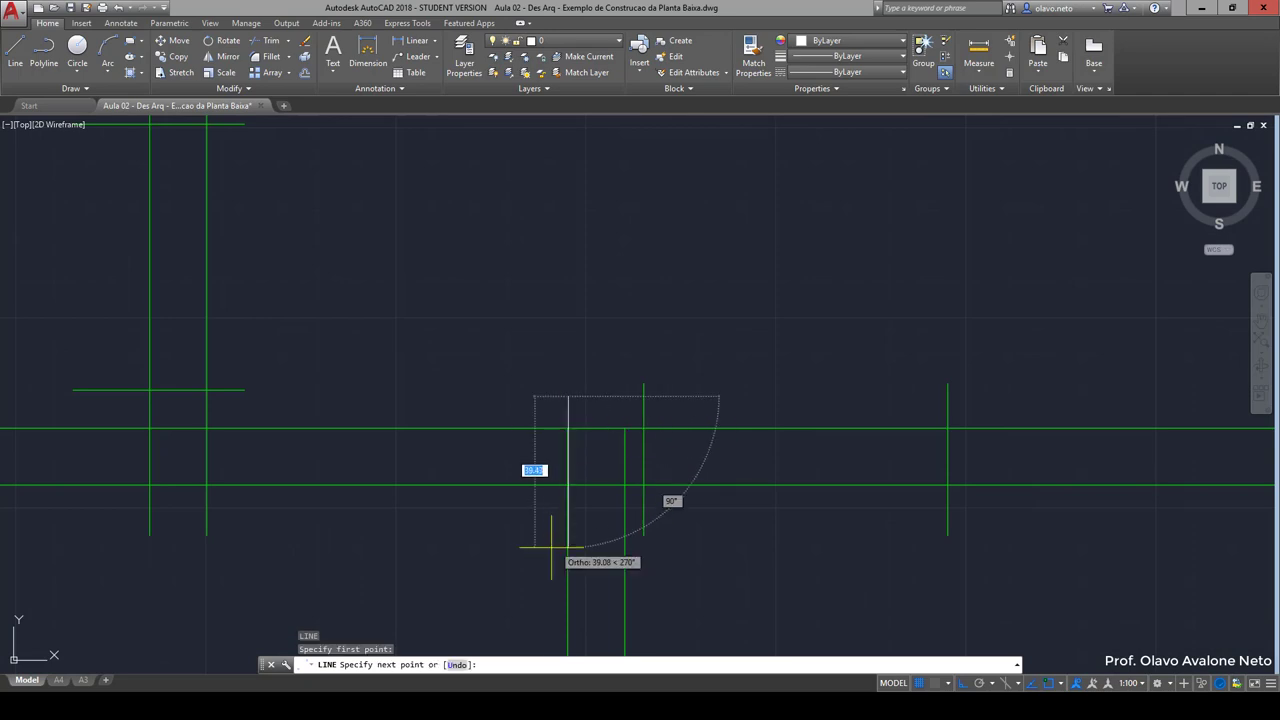
pyautogui.press('Return')
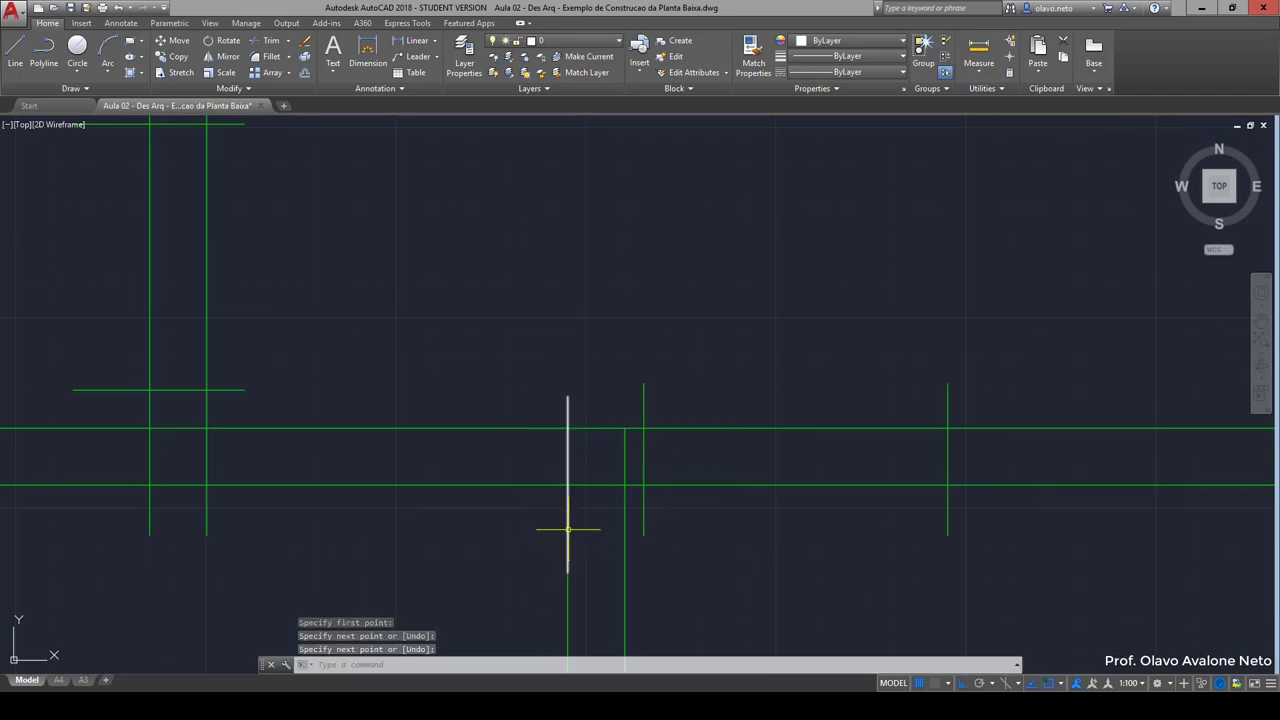
pyautogui.click(567, 530)
# Move the jamb line 5 units to the left
pyautogui.write('m')
pyautogui.press('Return')
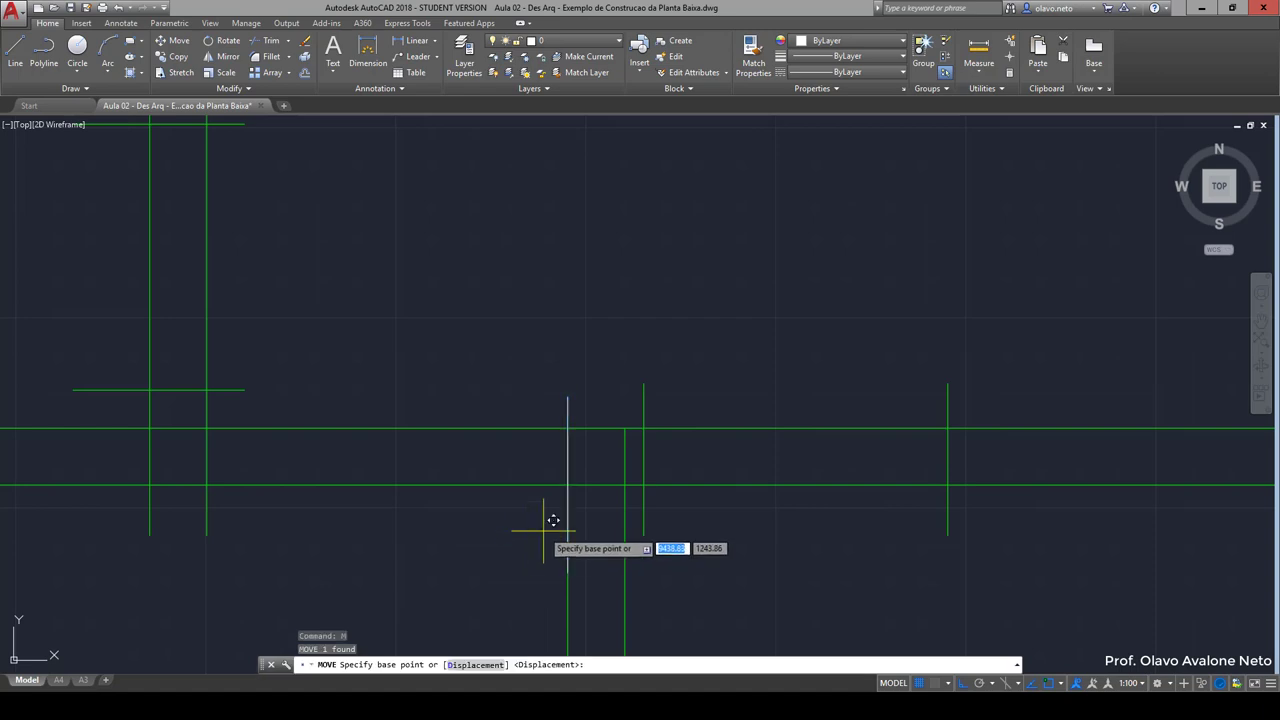
pyautogui.click(543, 530)
pyautogui.write('5')
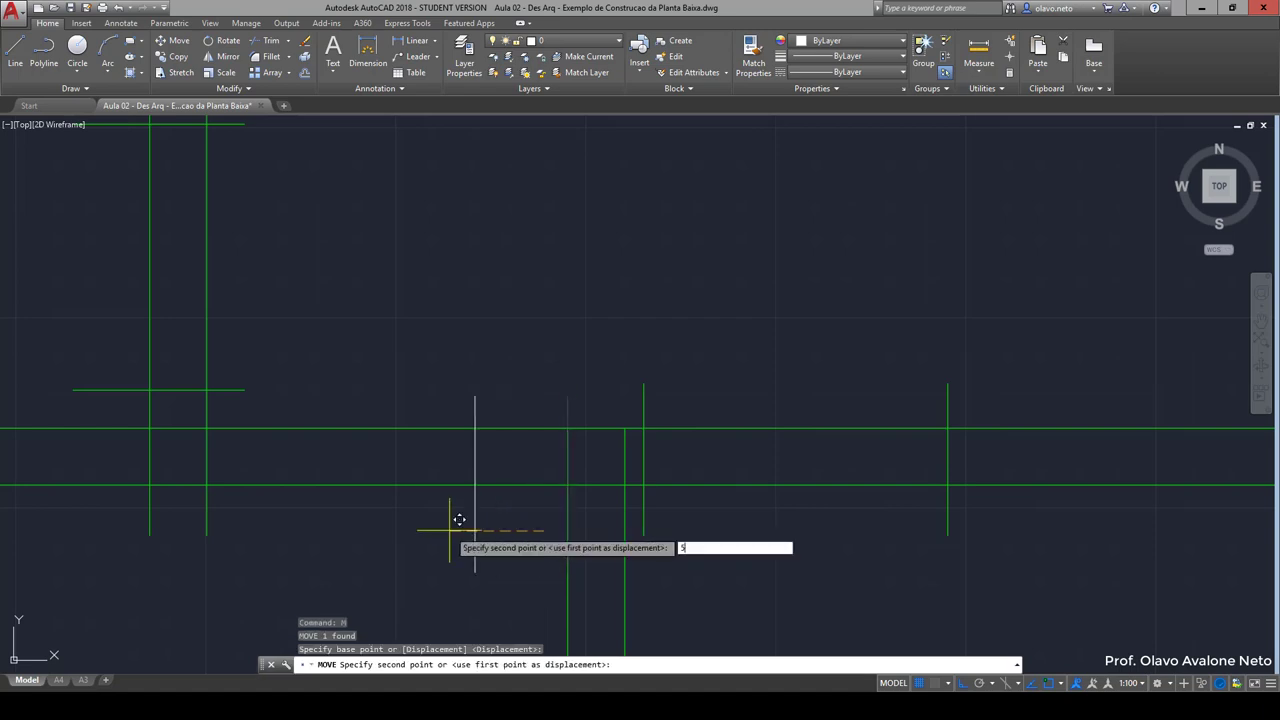
pyautogui.press('Return')
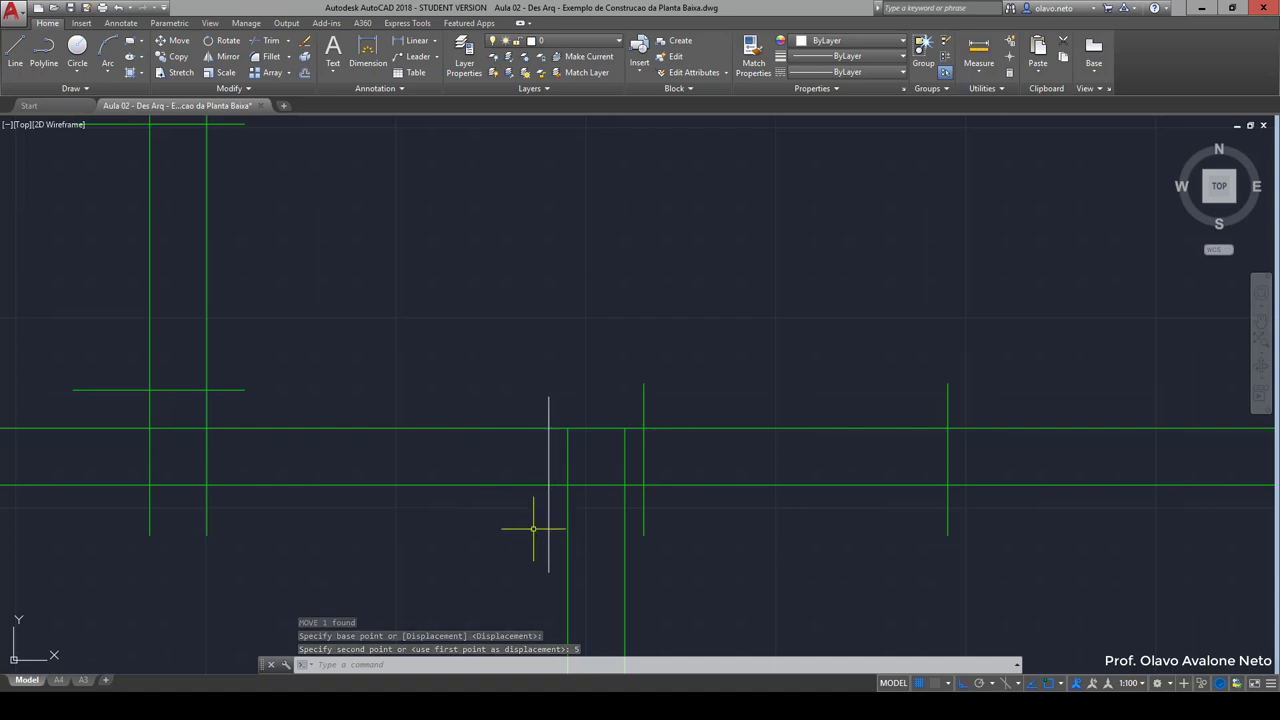
pyautogui.write('80')
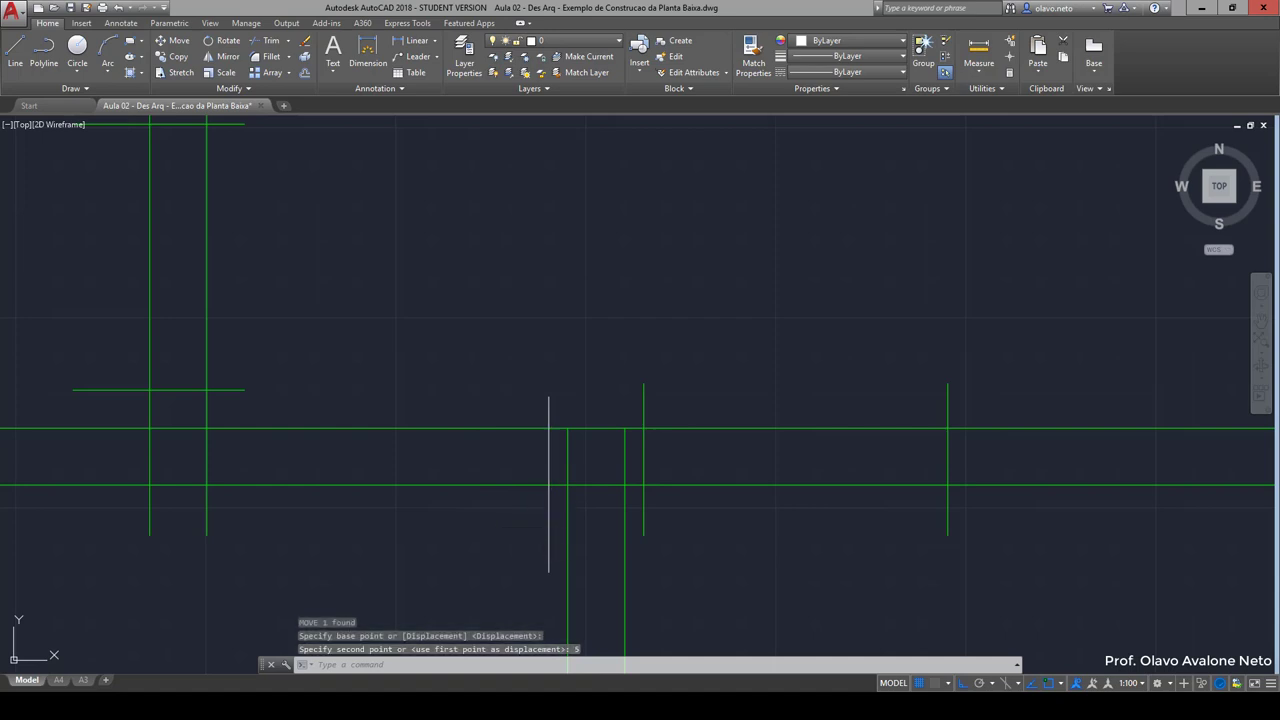
pyautogui.press('Return')
pyautogui.press('Escape')
pyautogui.press('Escape')
pyautogui.write('o')
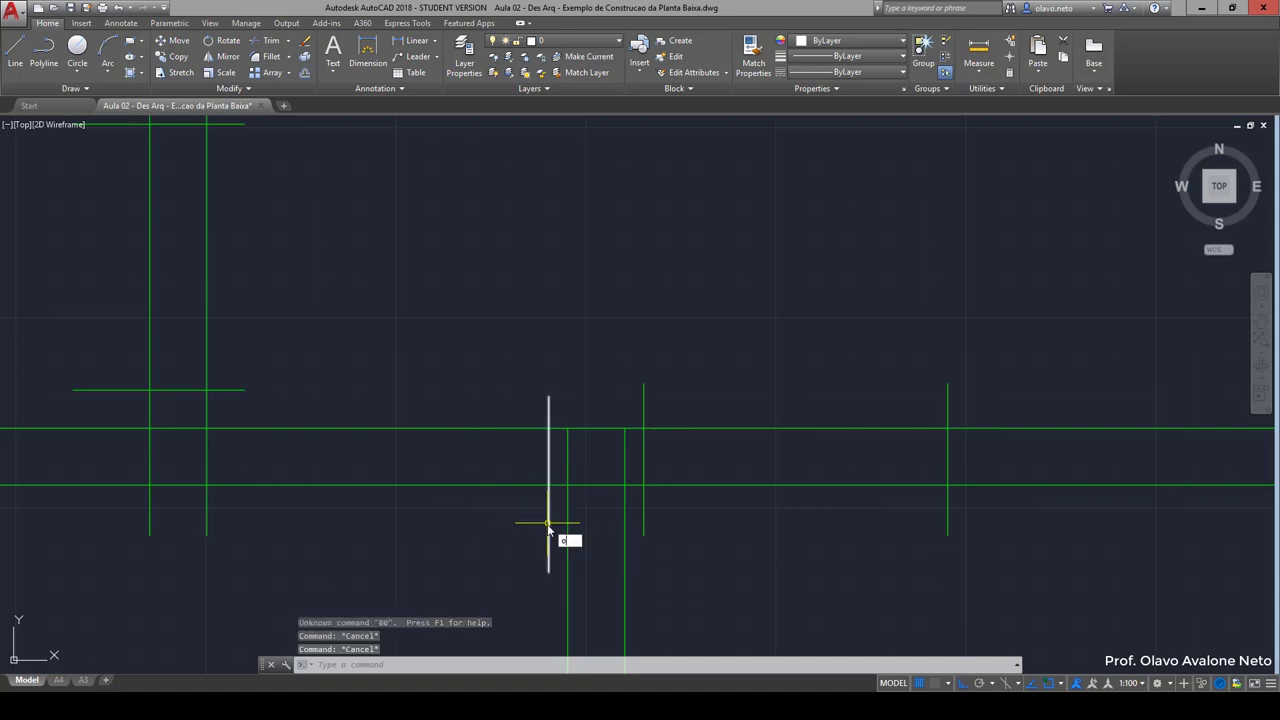
# Offset the jamb line 80 units to the left, then undo the demo edits with Ctrl+Z
pyautogui.press('Return')
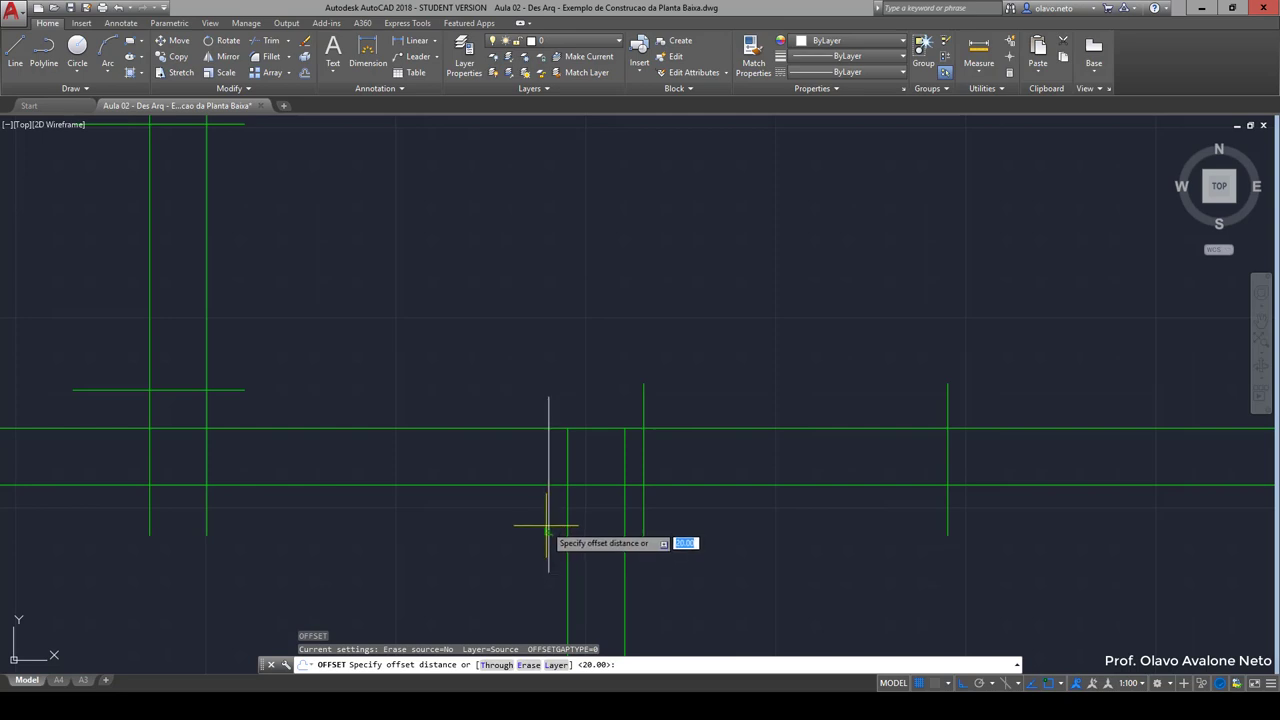
pyautogui.write('80')
pyautogui.press('Return')
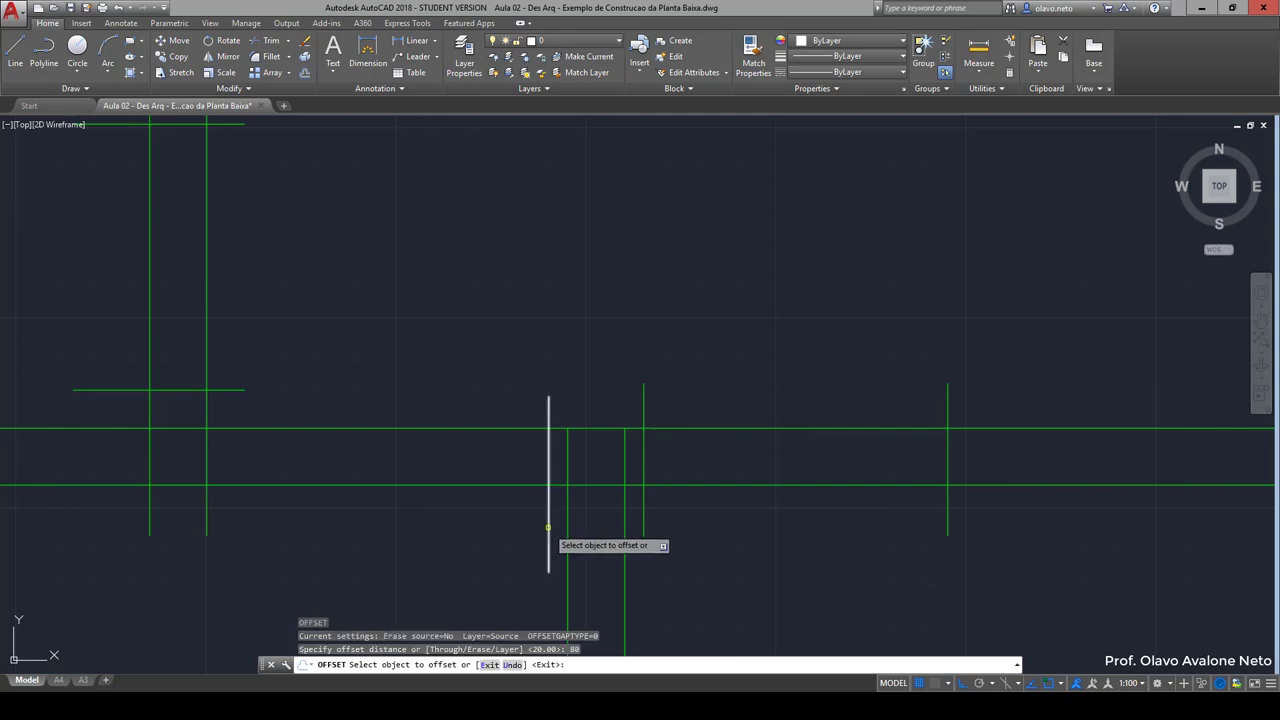
pyautogui.click(548, 527)
pyautogui.click(388, 518)
pyautogui.press('Return')
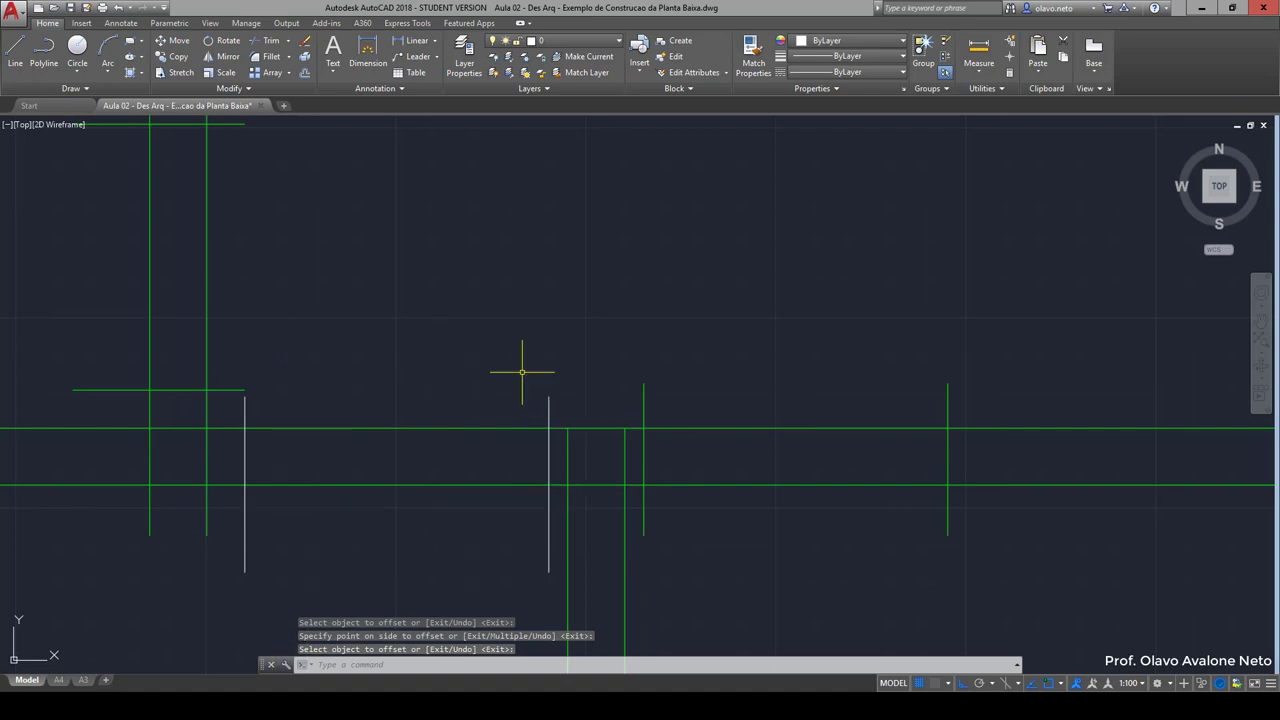
pyautogui.hotkey('ctrl', 'z')
pyautogui.hotkey('ctrl', 'z')
pyautogui.hotkey('ctrl', 'z')
pyautogui.hotkey('ctrl', 'z')
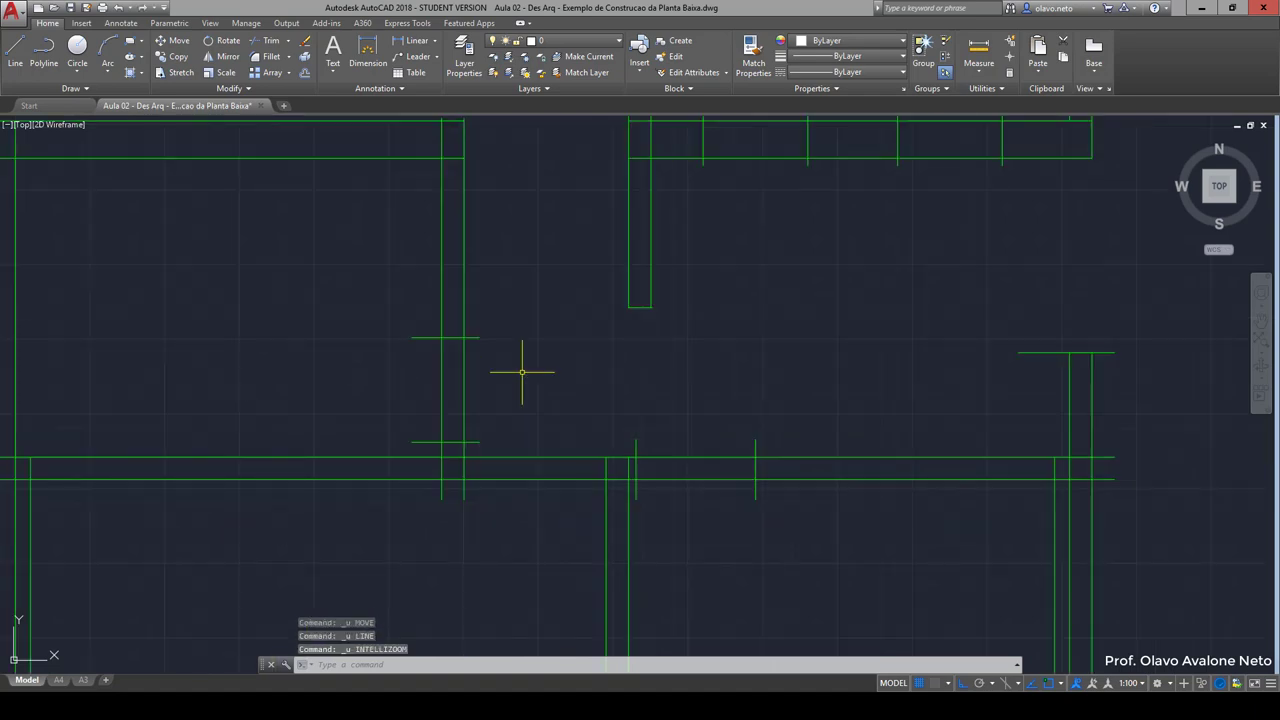
pyautogui.hotkey('ctrl', 'z')
pyautogui.hotkey('ctrl', 'z')
pyautogui.hotkey('ctrl', 'z')
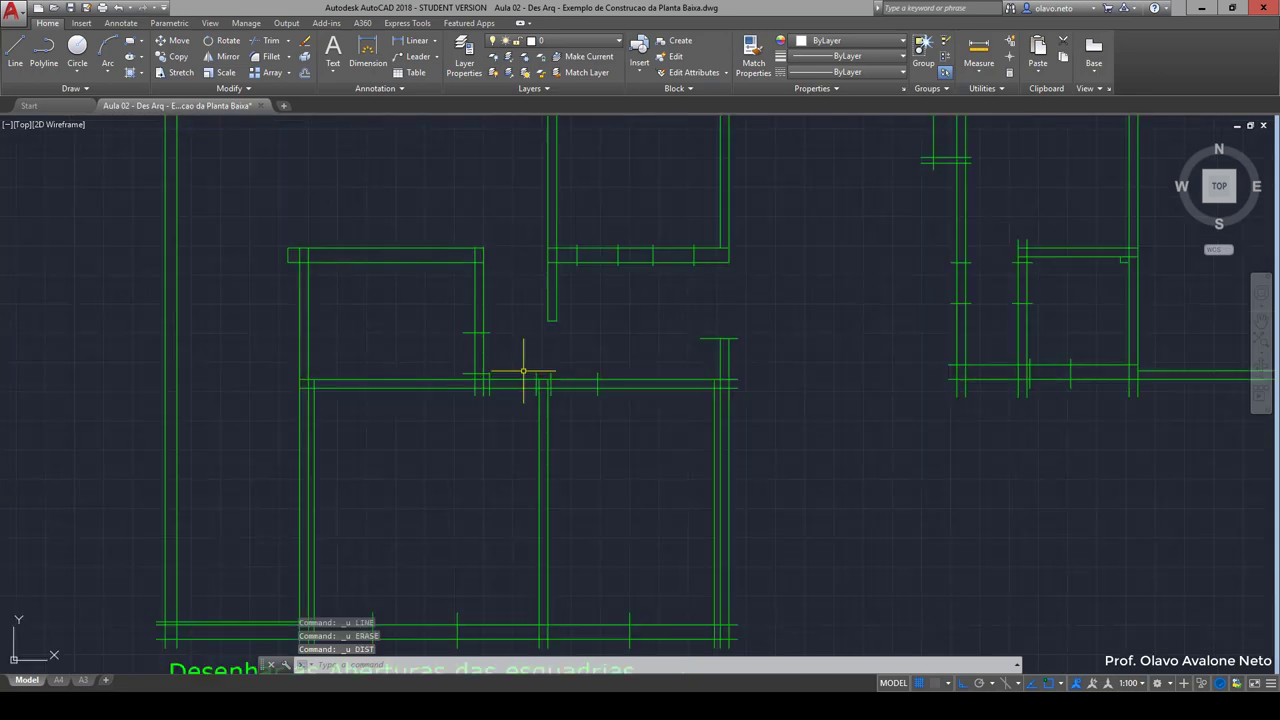
# Pan and zoom to the door-opening plan, then over to the furnished, dimensioned layout plan
pyautogui.moveTo(936, 401); pyautogui.dragTo(63, 429, button='middle')
pyautogui.scroll(-2, 63, 429)
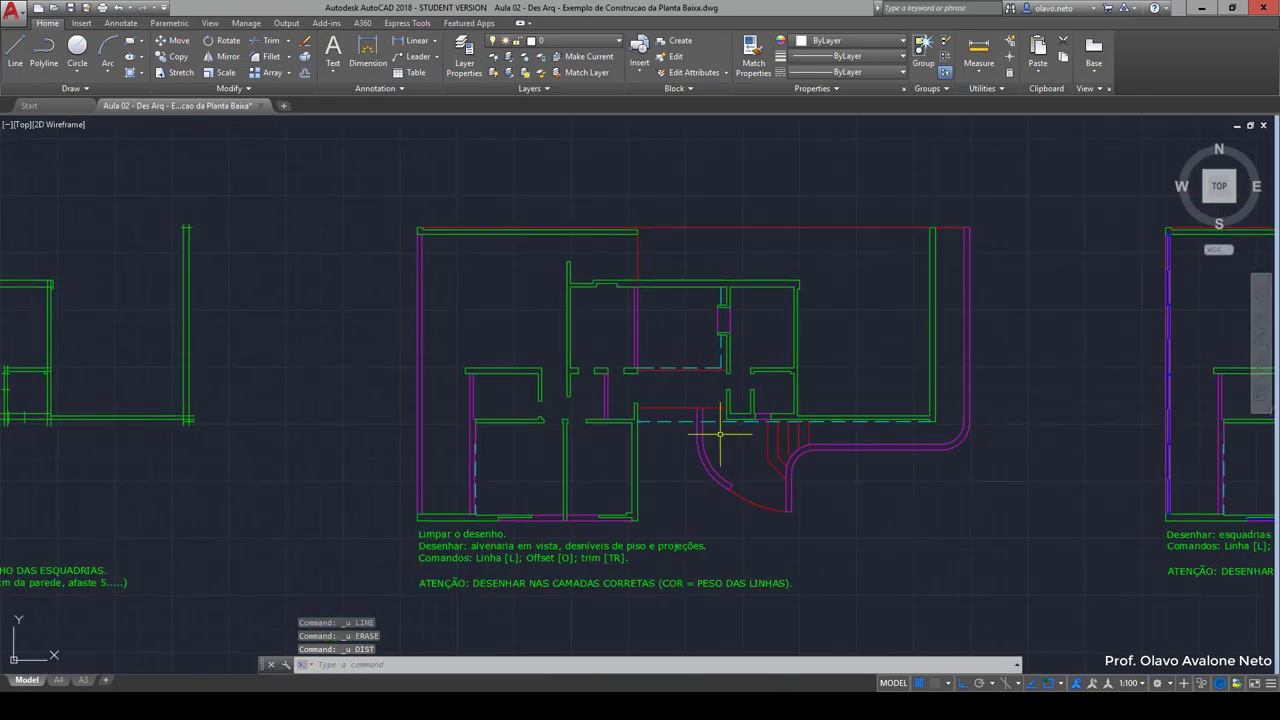
pyautogui.moveTo(256, 408); pyautogui.dragTo(806, 380, button='middle')
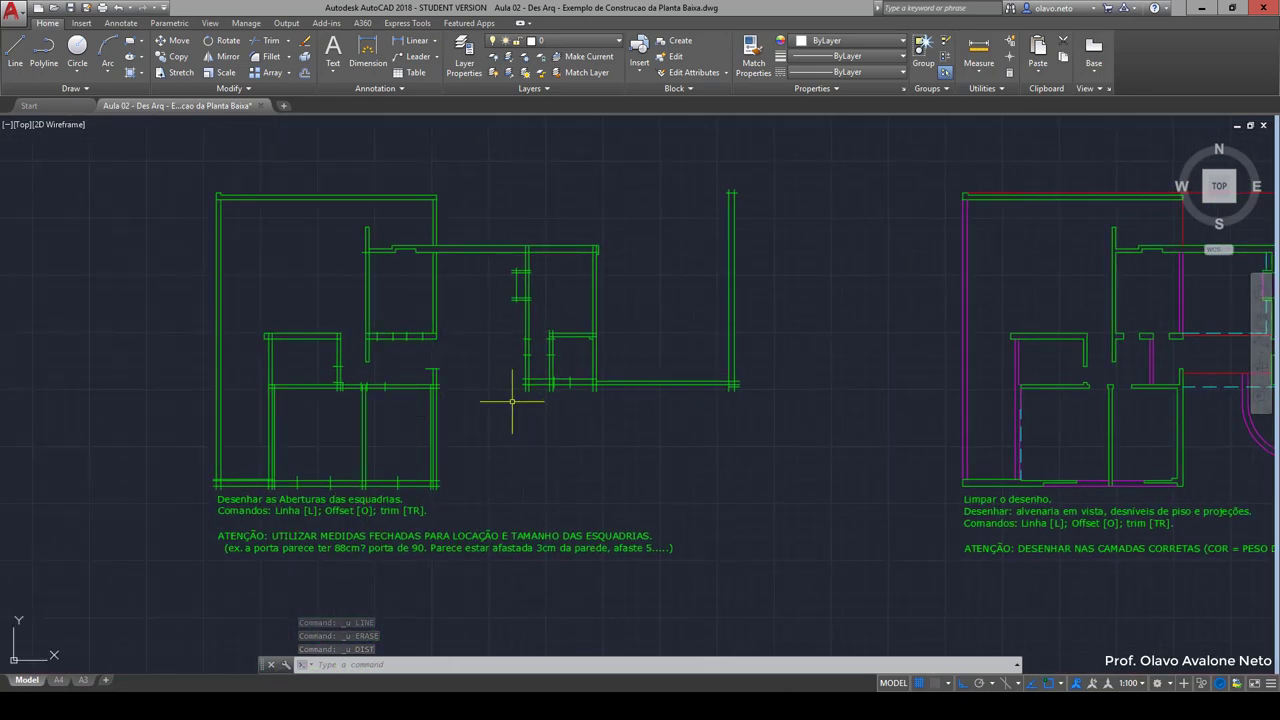
pyautogui.moveTo(895, 403)
pyautogui.mouseDown(button='middle')
pyautogui.moveTo(731, 370)
pyautogui.moveTo(503, 366)
pyautogui.mouseUp(button='middle')
pyautogui.scroll(4, 577, 323)
pyautogui.scroll(2, 497, 508)
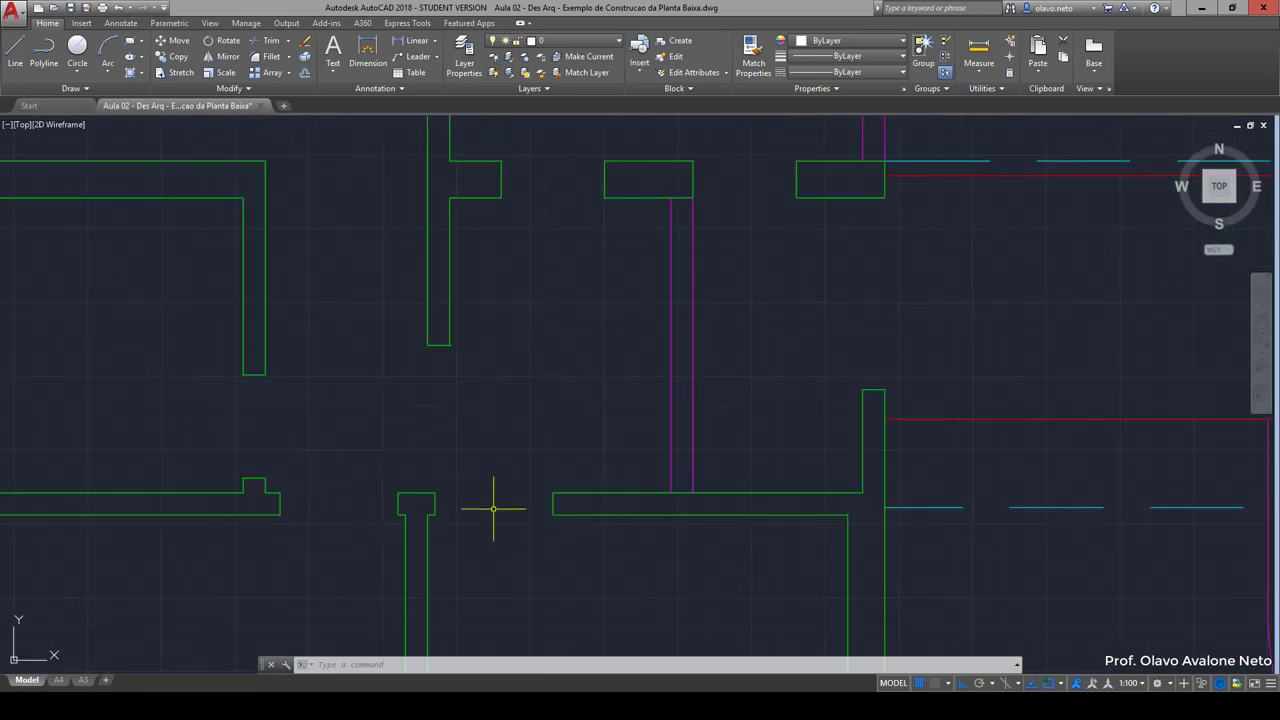
pyautogui.moveTo(434, 443); pyautogui.dragTo(564, 393, button='middle')
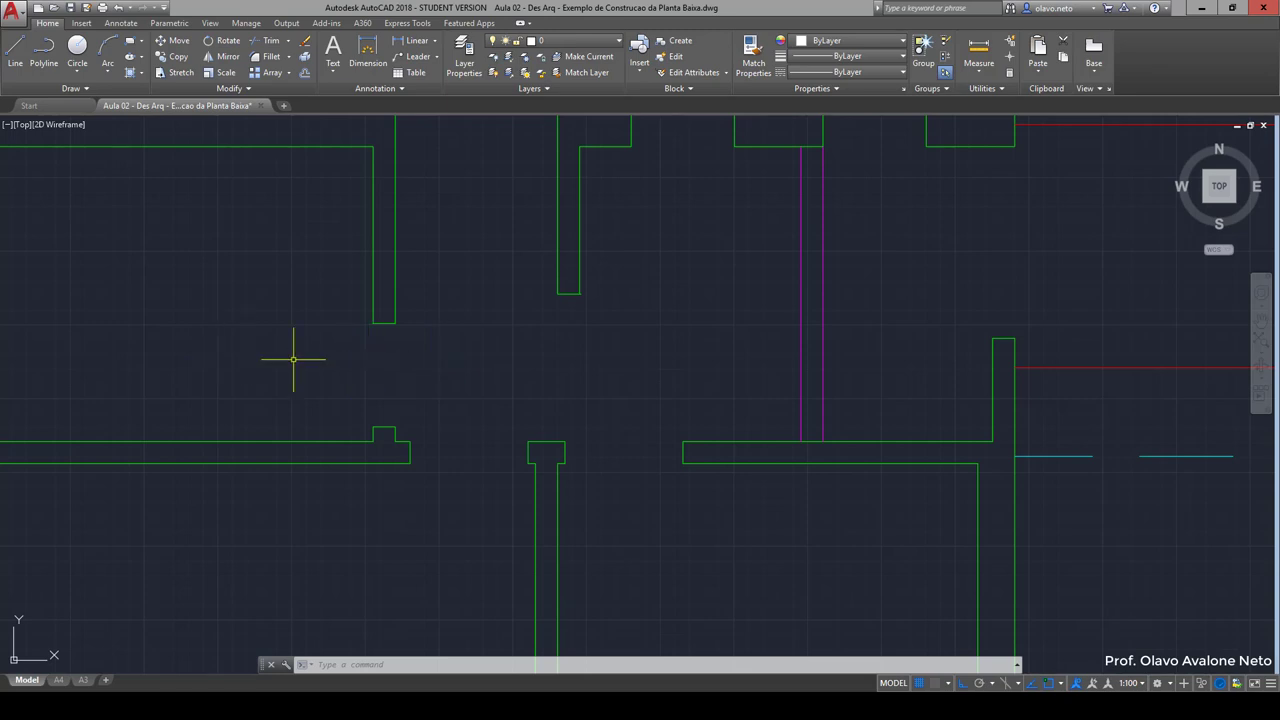
pyautogui.scroll(-4, 681, 306)
pyautogui.scroll(-2, 681, 306)
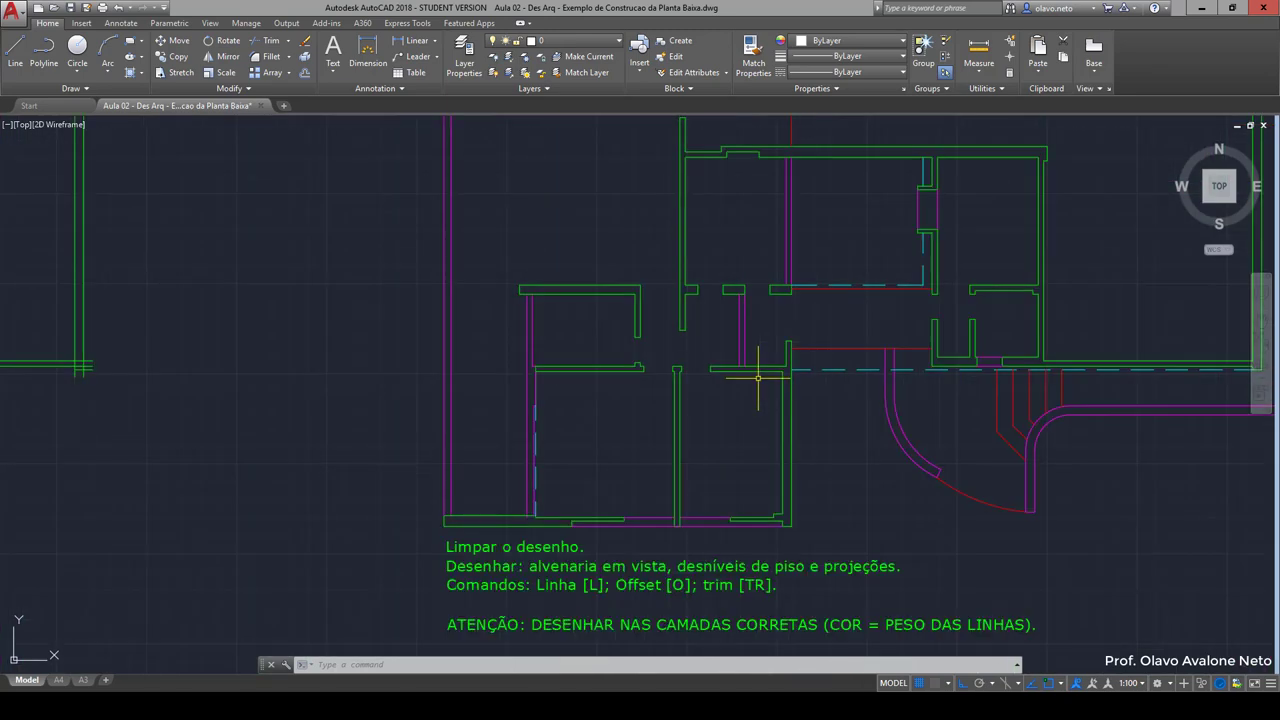
pyautogui.scroll(-1, 760, 390)
pyautogui.moveTo(770, 400); pyautogui.dragTo(520, 378, button='middle')
pyautogui.scroll(-2, 510, 405)
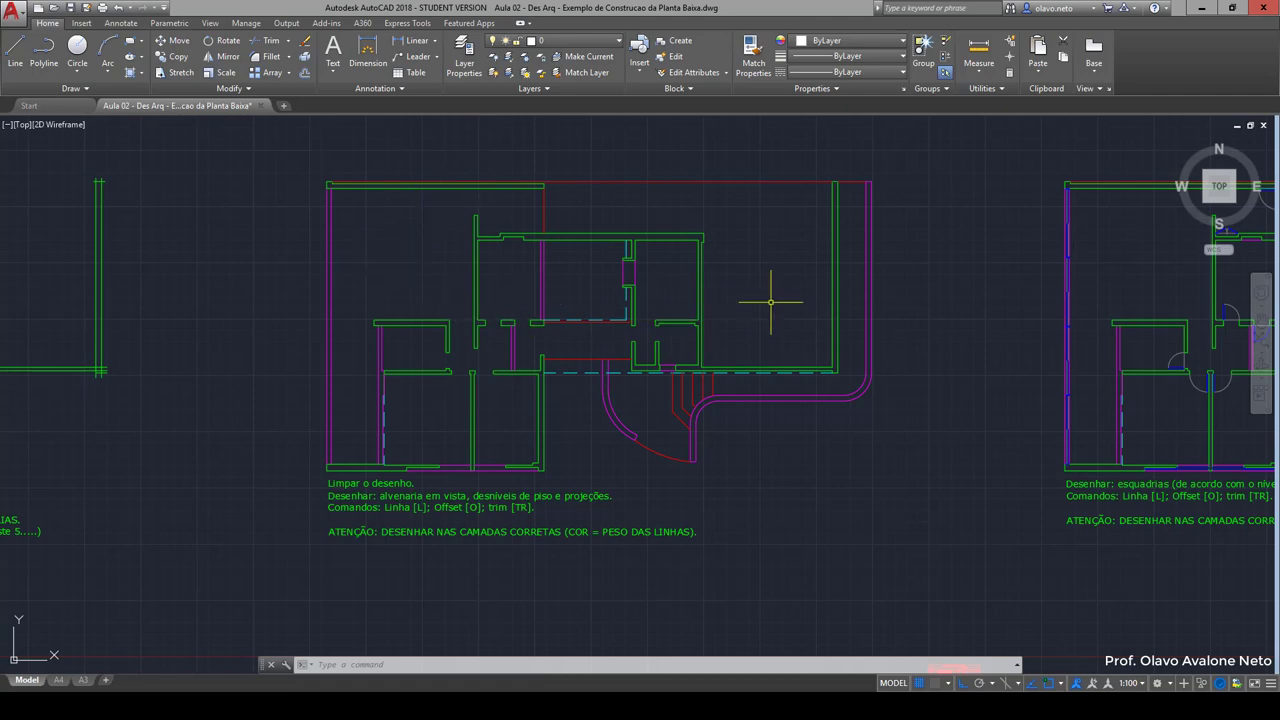
pyautogui.moveTo(901, 286)
pyautogui.mouseDown(button='middle')
pyautogui.moveTo(694, 294)
pyautogui.moveTo(293, 355)
pyautogui.mouseUp(button='middle')
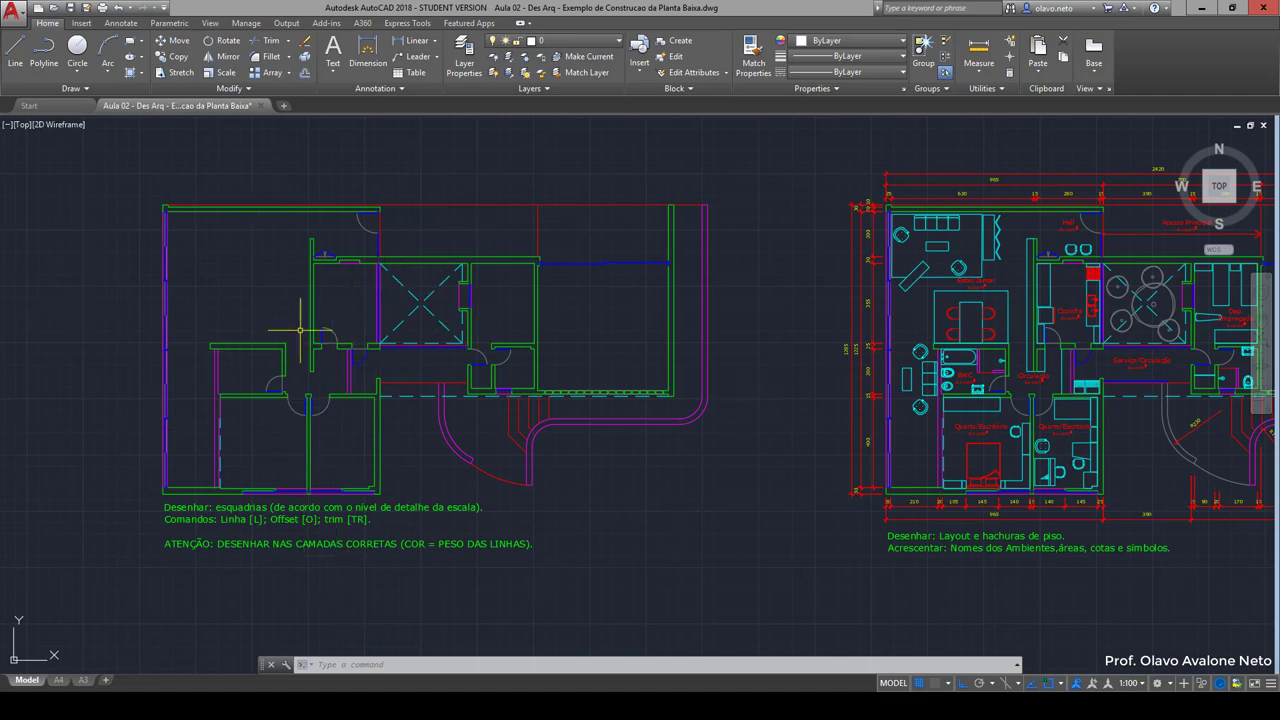
# Zoom in on the X-marked room's bottom wall and select a door swing arc
pyautogui.scroll(2, 299, 329)
pyautogui.scroll(3, 286, 371)
pyautogui.moveTo(600, 223); pyautogui.dragTo(491, 400, button='middle')
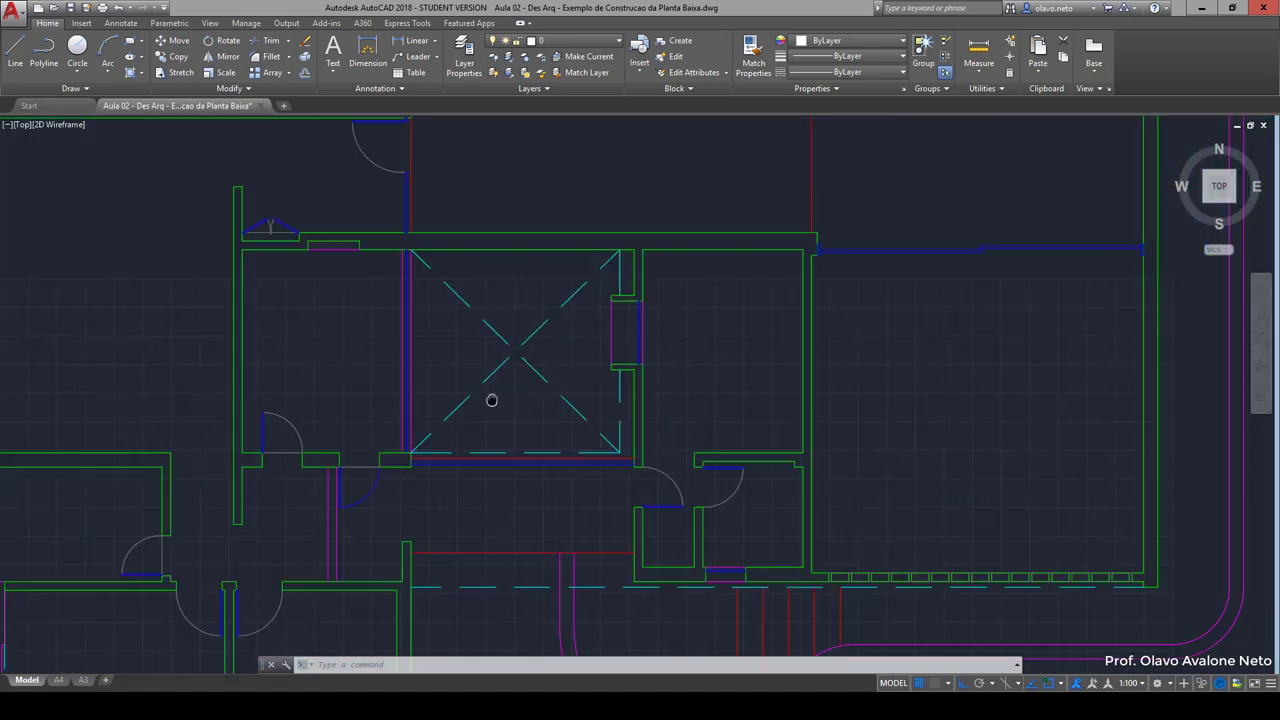
pyautogui.scroll(4, 623, 331)
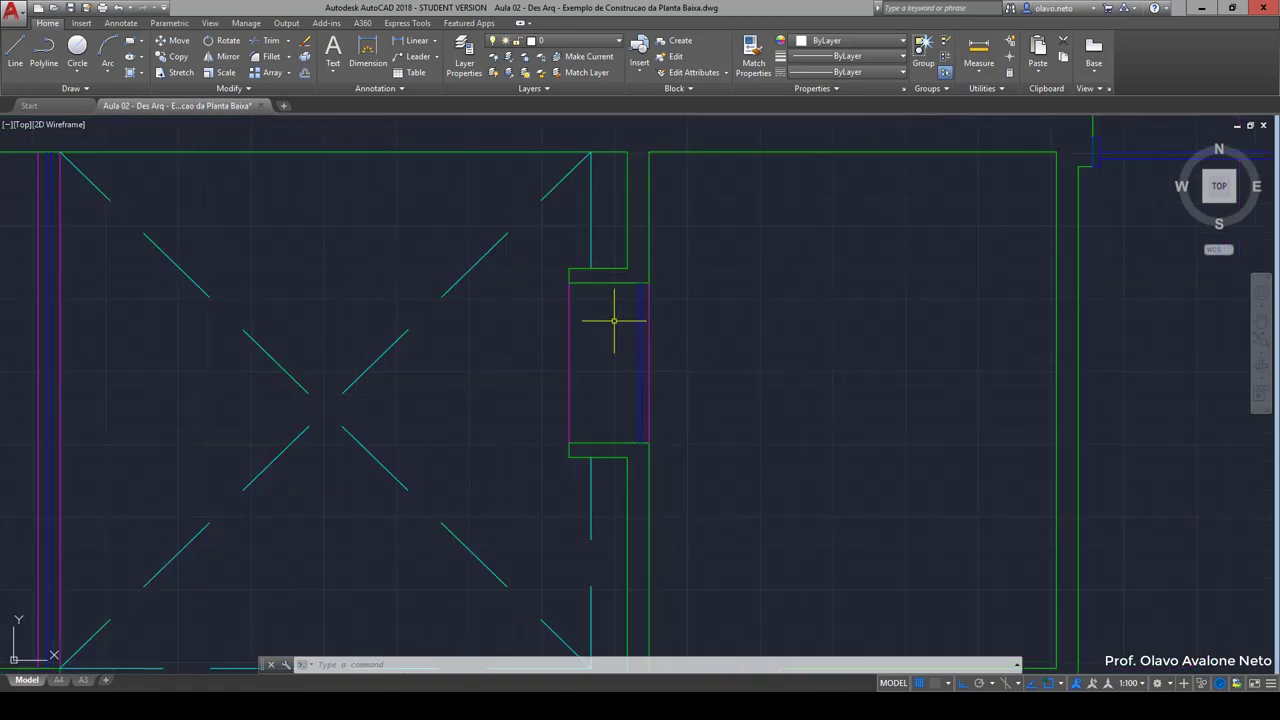
pyautogui.scroll(-2, 602, 259)
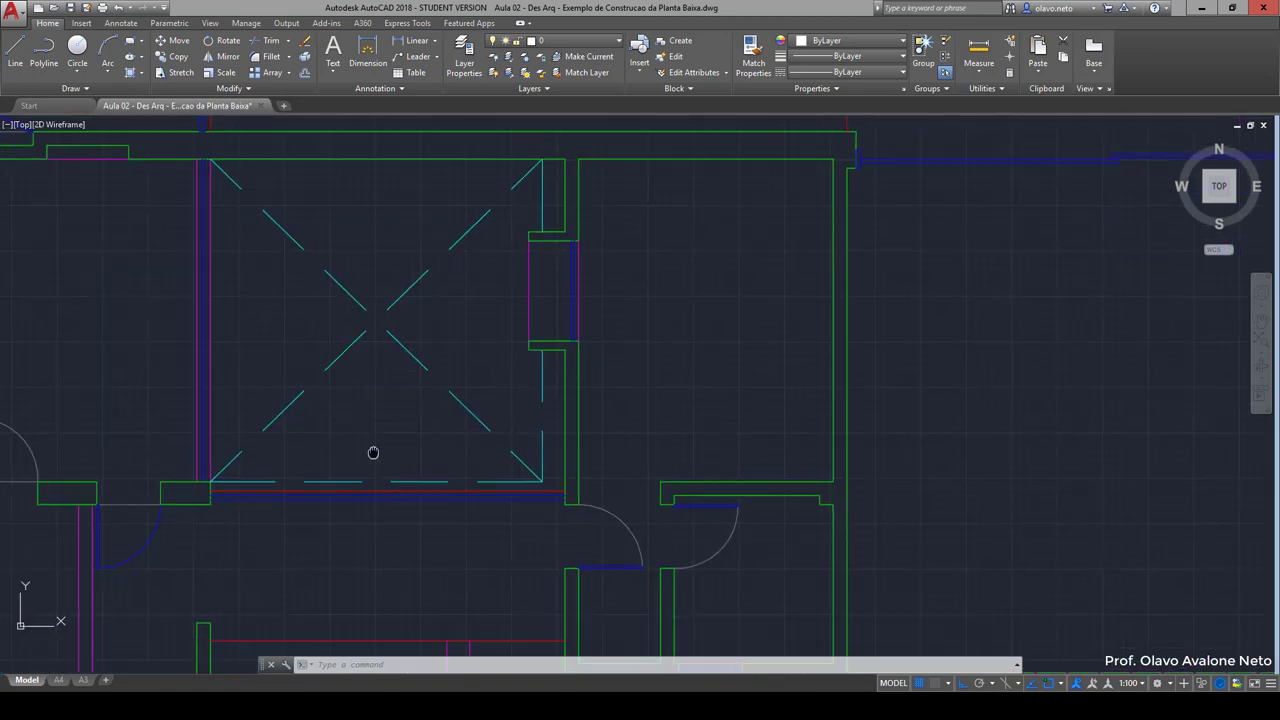
pyautogui.moveTo(371, 449); pyautogui.dragTo(562, 395, button='middle')
pyautogui.click(695, 410)
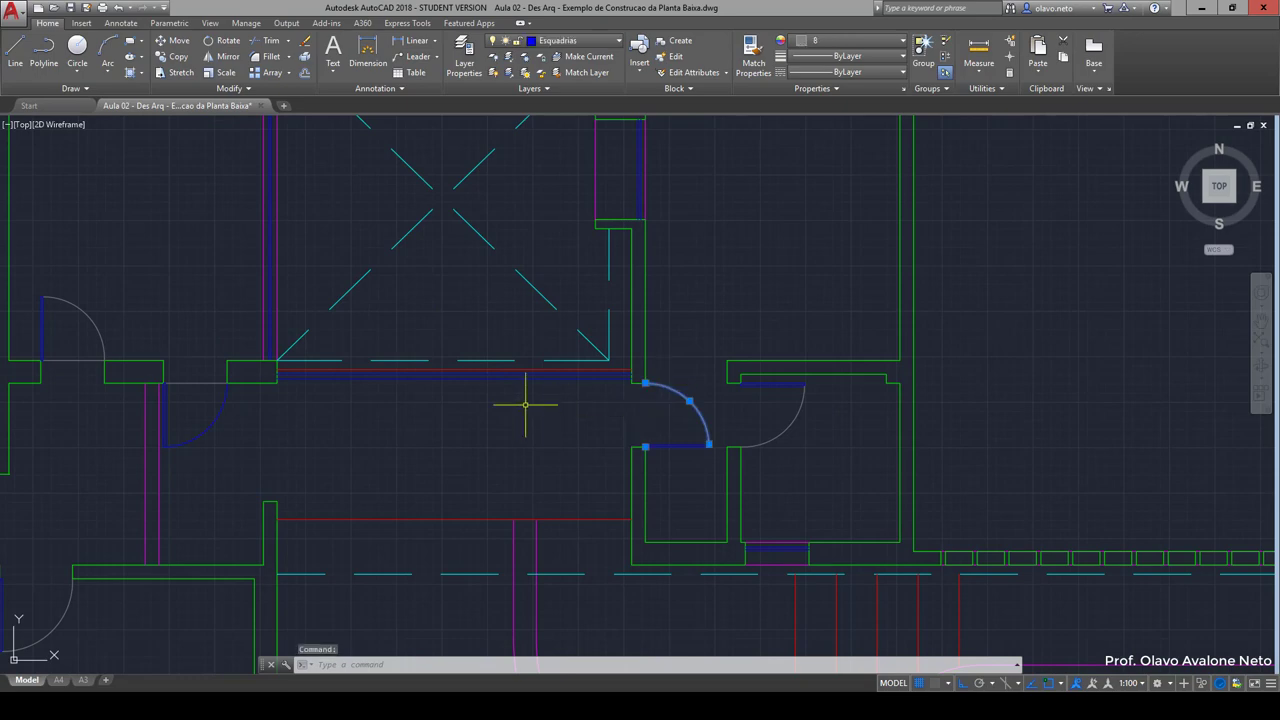
# Zoom out past the furnished right plan and pan the left floor plans back into view
pyautogui.scroll(-5, 383, 367)
pyautogui.moveTo(900, 400); pyautogui.dragTo(432, 340, button='middle')
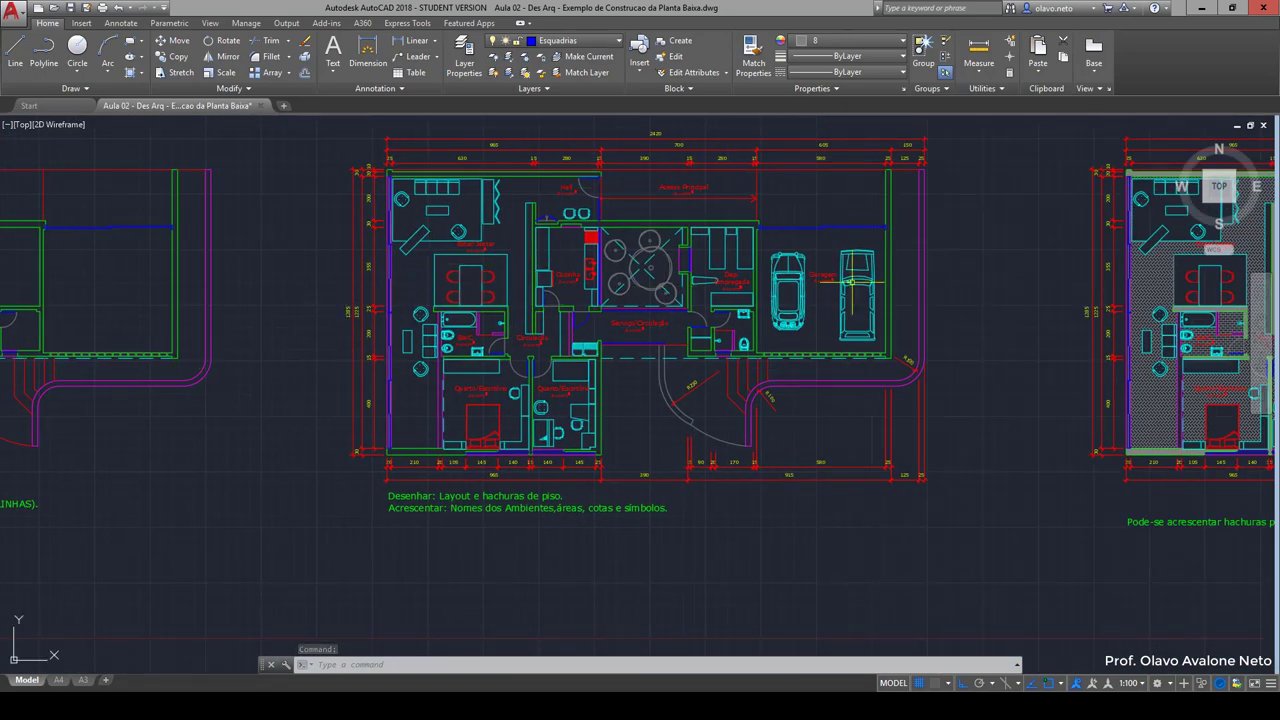
pyautogui.scroll(-5, 853, 283)
pyautogui.moveTo(616, 345)
pyautogui.mouseDown(button='middle')
pyautogui.moveTo(866, 352)
pyautogui.moveTo(1050, 440)
pyautogui.mouseUp(button='middle')
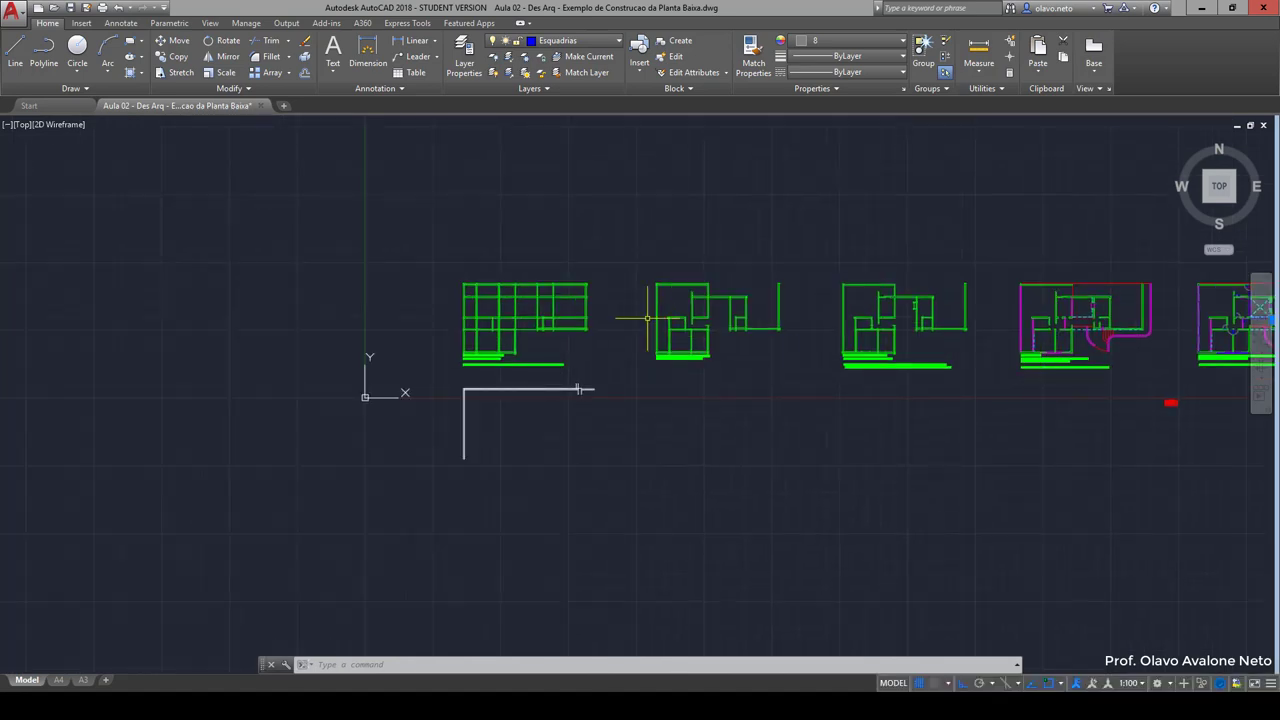
# Zoom in on the left plans and pan up to the first wall-line grid exercise
pyautogui.scroll(3, 570, 316)
pyautogui.scroll(2, 570, 316)
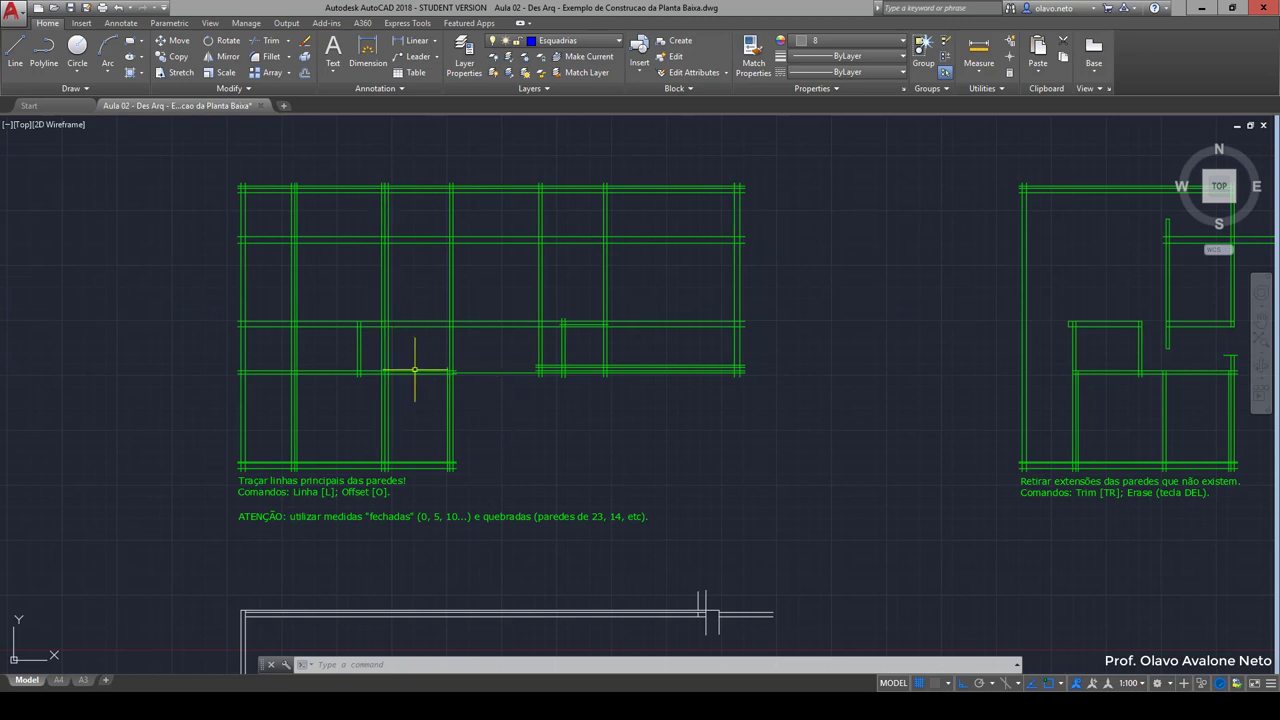
pyautogui.moveTo(417, 366); pyautogui.dragTo(387, 203, button='middle')
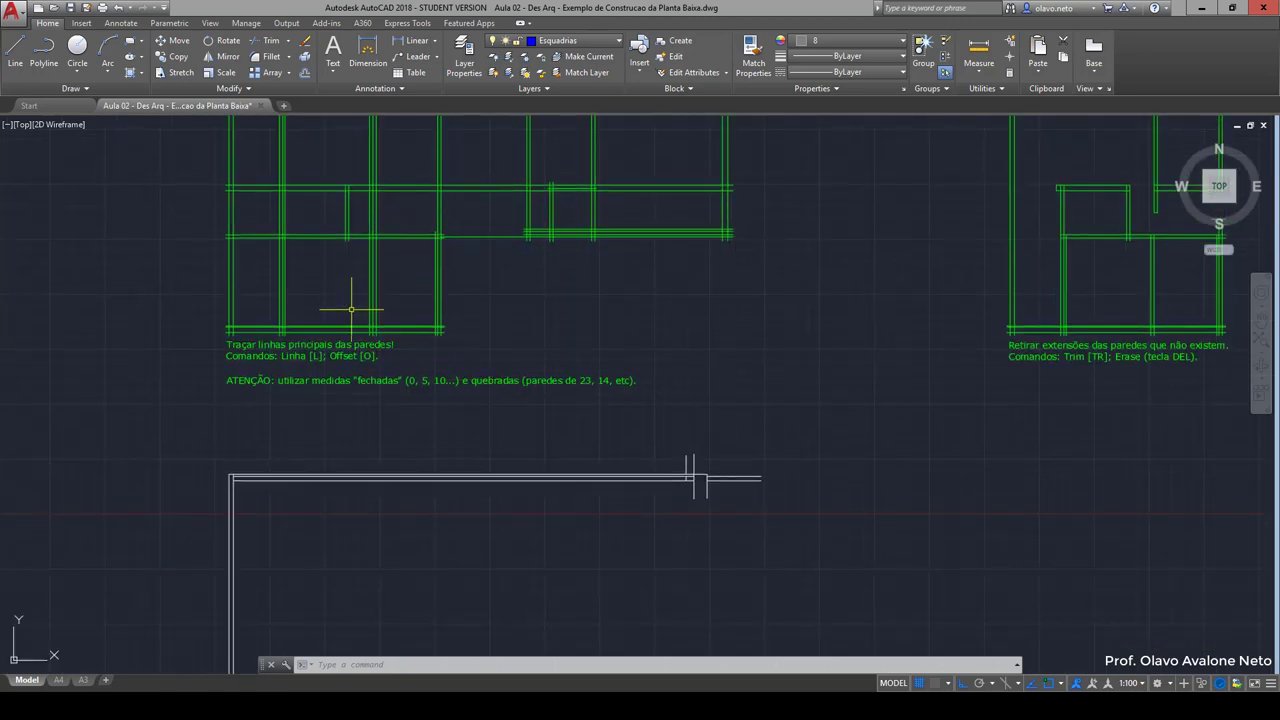